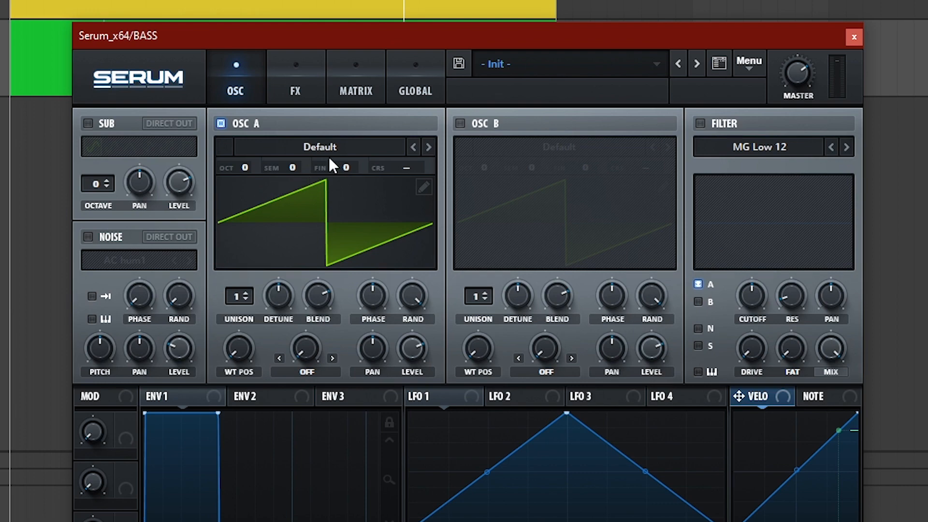
Load the analog Basic Shapes wavetable into oscillator A and turn its phase and random phase all the way down.
{"action": "left_click", "coordinate": [338, 148]}
{"action": "mouse_move", "coordinate": [300, 185]}
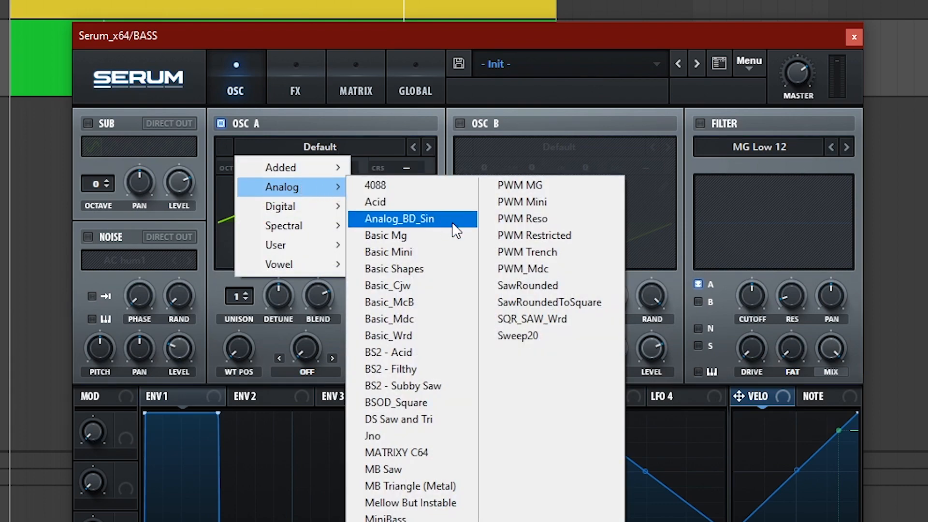
{"action": "left_click", "coordinate": [420, 268]}
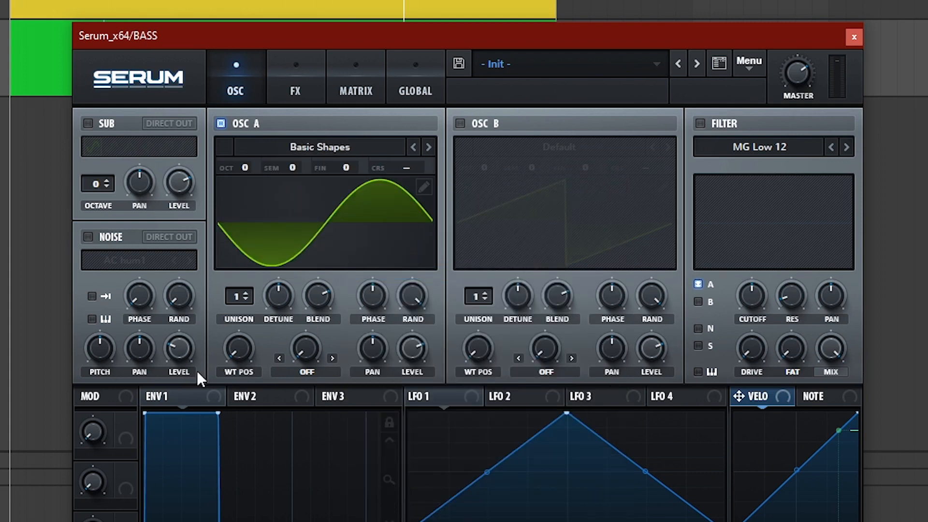
{"action": "left_click_drag", "start_coordinate": [413, 306], "coordinate": [358, 335]}
{"action": "left_click_drag", "start_coordinate": [375, 289], "coordinate": [233, 450]}
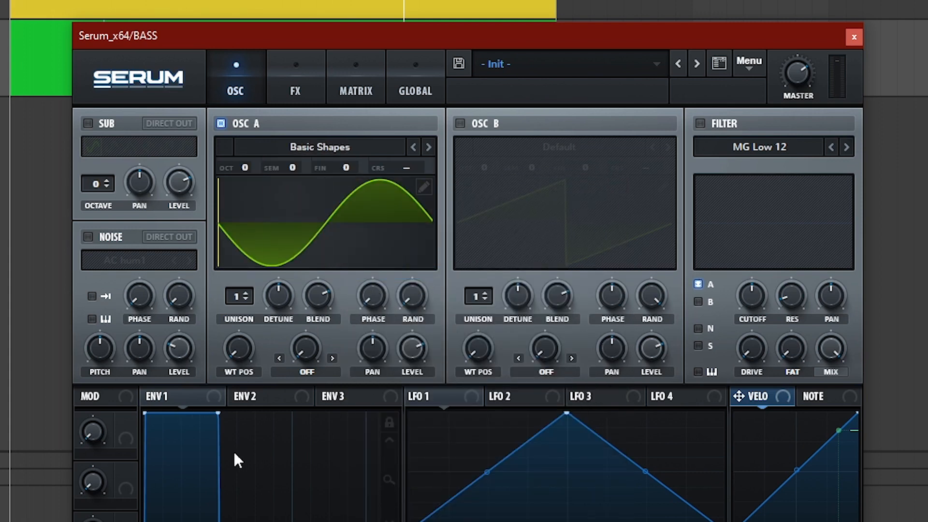
Lower oscillator A to octave -1 and raise its wavetable position to the square wave shape.
{"action": "left_click_drag", "start_coordinate": [222, 370], "coordinate": [252, 320]}
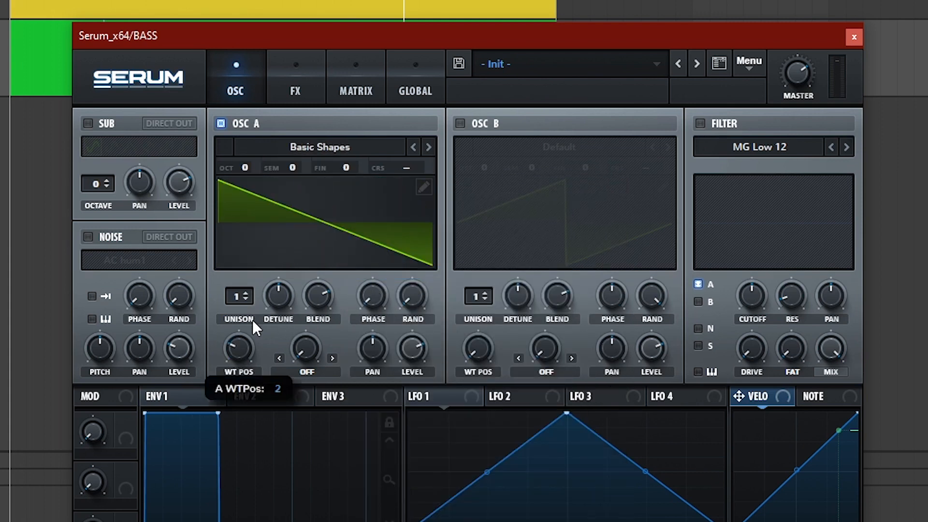
{"action": "left_click_drag", "start_coordinate": [247, 167], "coordinate": [245, 184]}
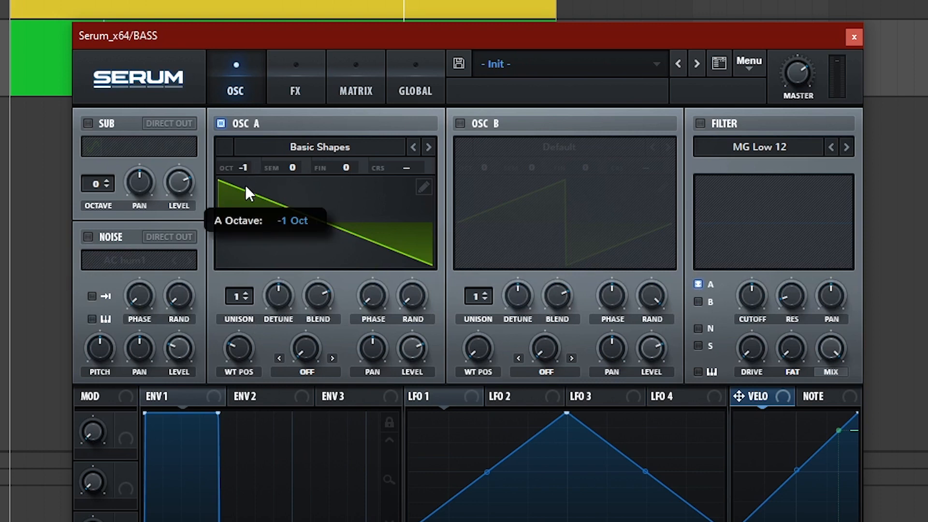
{"action": "left_click", "coordinate": [240, 353]}
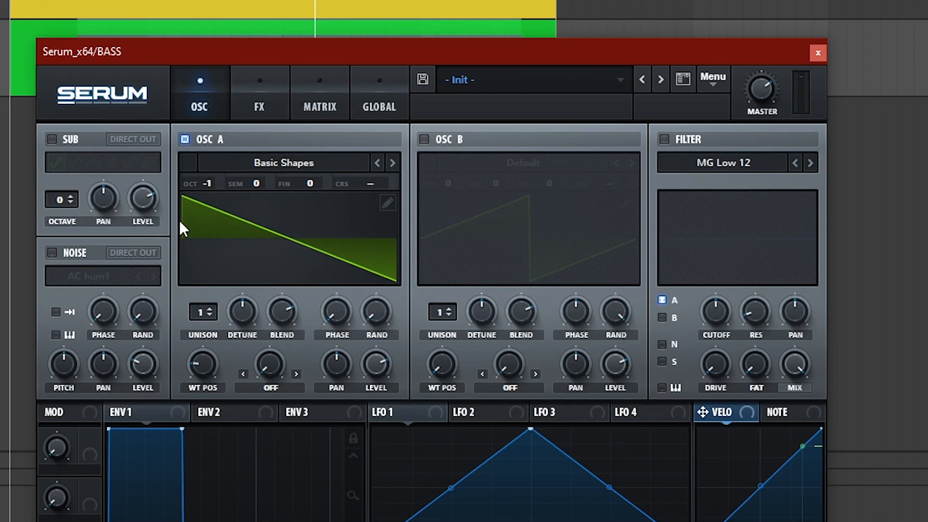
{"action": "left_click_drag", "start_coordinate": [196, 363], "coordinate": [210, 321]}
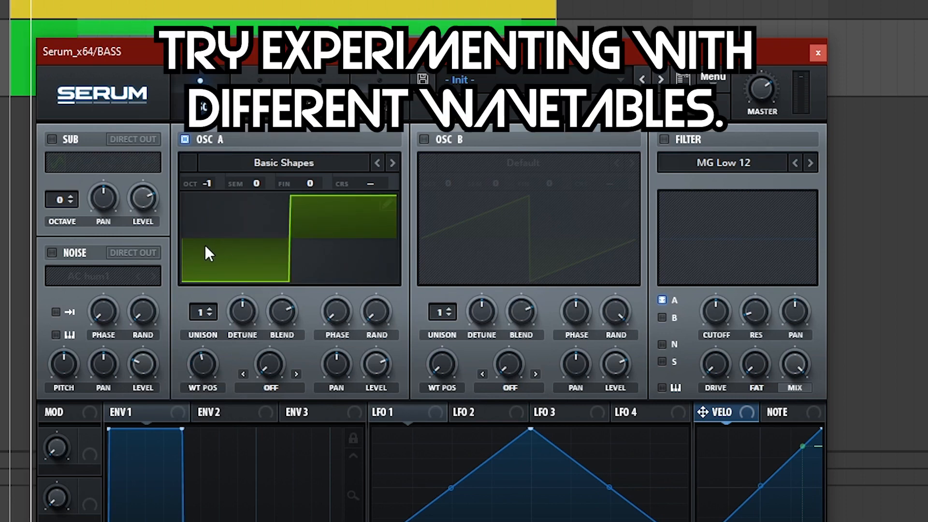
Enable oscillator B and load the digital Shrats wavetable into it.
{"action": "left_click", "coordinate": [424, 139]}
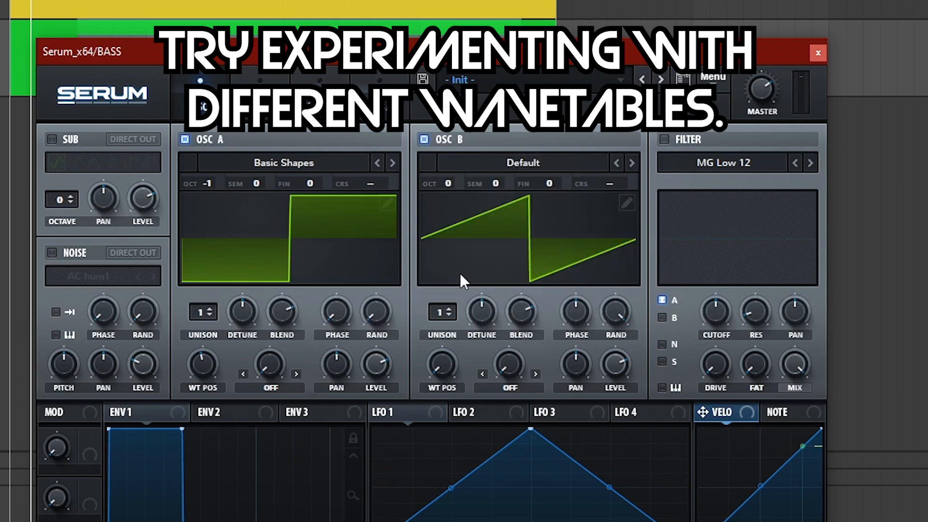
{"action": "left_click", "coordinate": [537, 161]}
{"action": "left_click", "coordinate": [515, 220]}
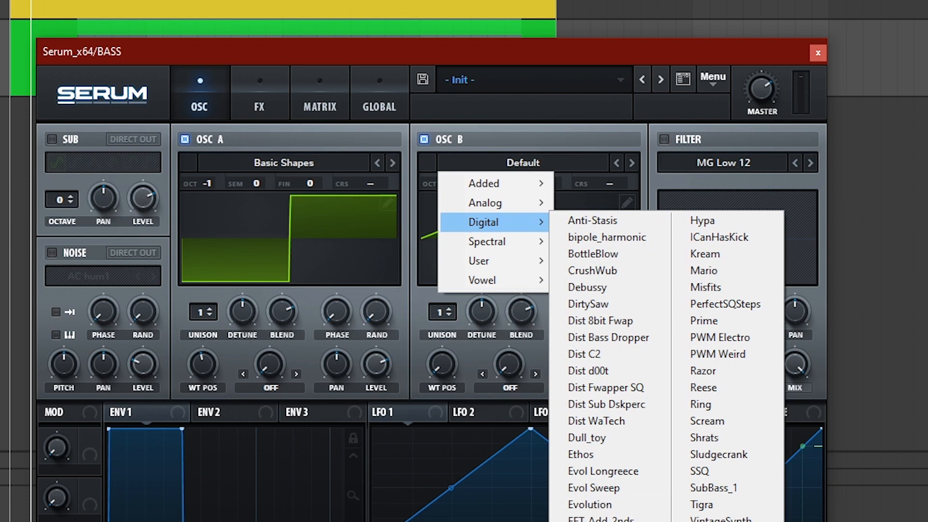
{"action": "left_click", "coordinate": [730, 436]}
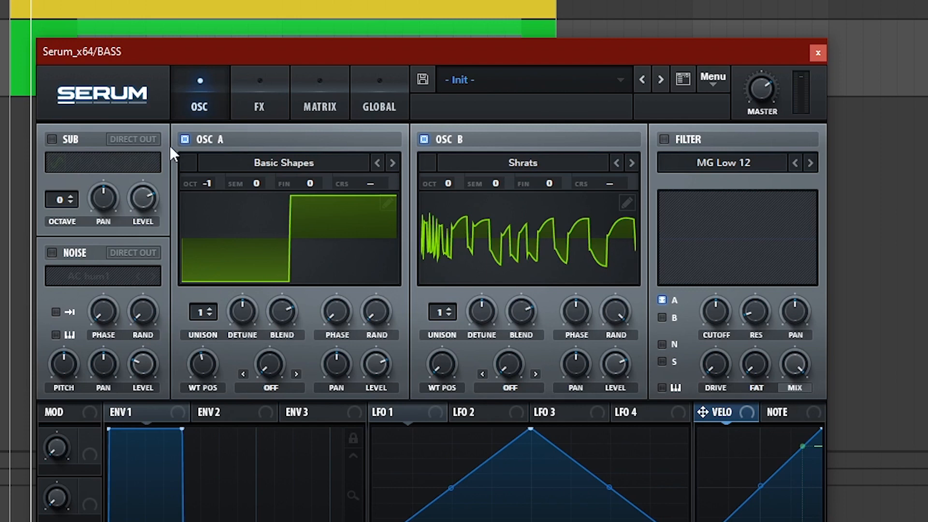
Audition oscillator B alone, lower it to octave -1 and turn its random phase and phase all the way down.
{"action": "left_click", "coordinate": [184, 139]}
{"action": "key", "text": "space"}
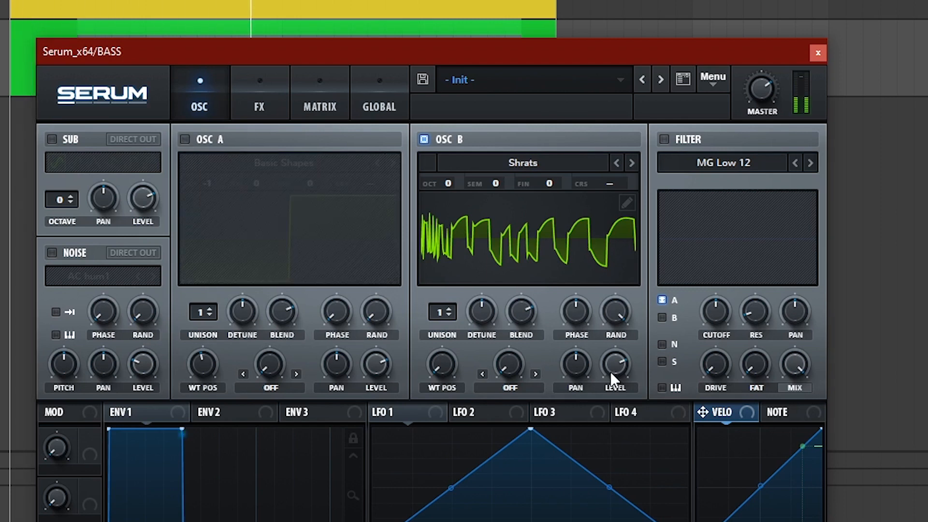
{"action": "key", "text": "space"}
{"action": "left_click_drag", "start_coordinate": [447, 183], "coordinate": [442, 200]}
{"action": "key", "text": "space"}
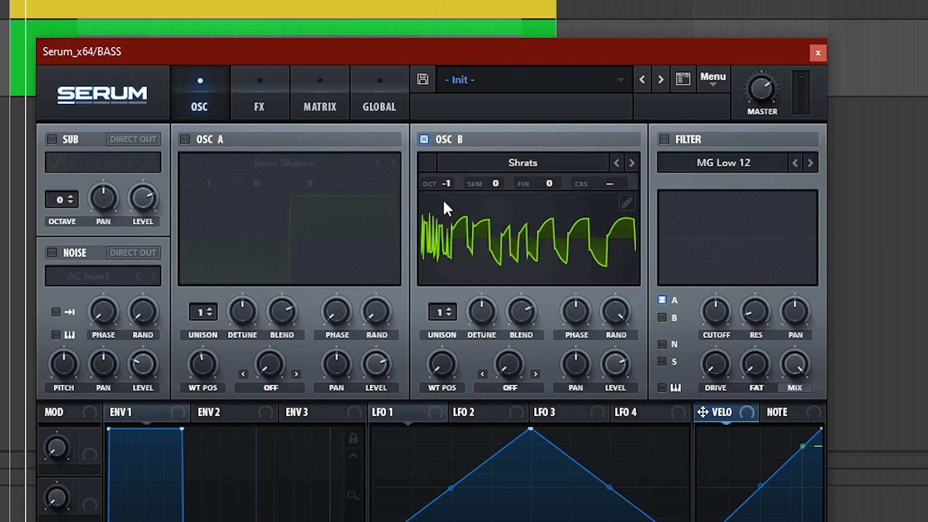
{"action": "mouse_move", "coordinate": [615, 363]}
{"action": "left_mouse_down"}
{"action": "mouse_move", "coordinate": [624, 396]}
{"action": "mouse_move", "coordinate": [623, 371]}
{"action": "left_mouse_up"}
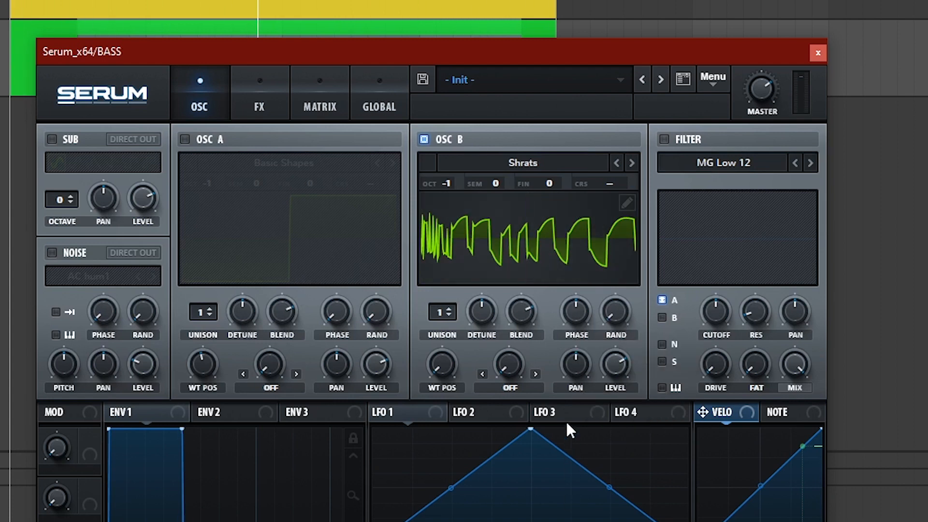
{"action": "double_click", "coordinate": [582, 308]}
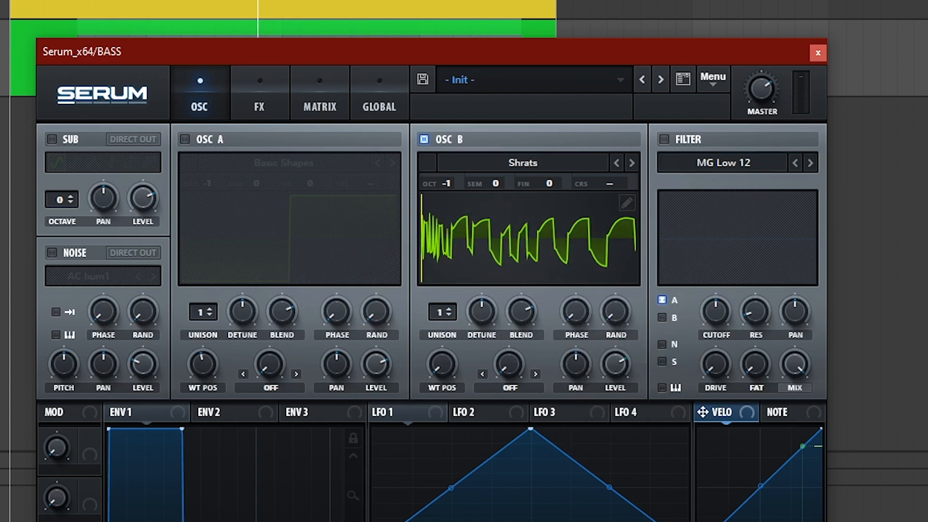
Set oscillator A's warp mode to FM (From B), raise the warp amount, and have both oscillators enabled.
{"action": "left_click", "coordinate": [425, 139]}
{"action": "left_click", "coordinate": [185, 139]}
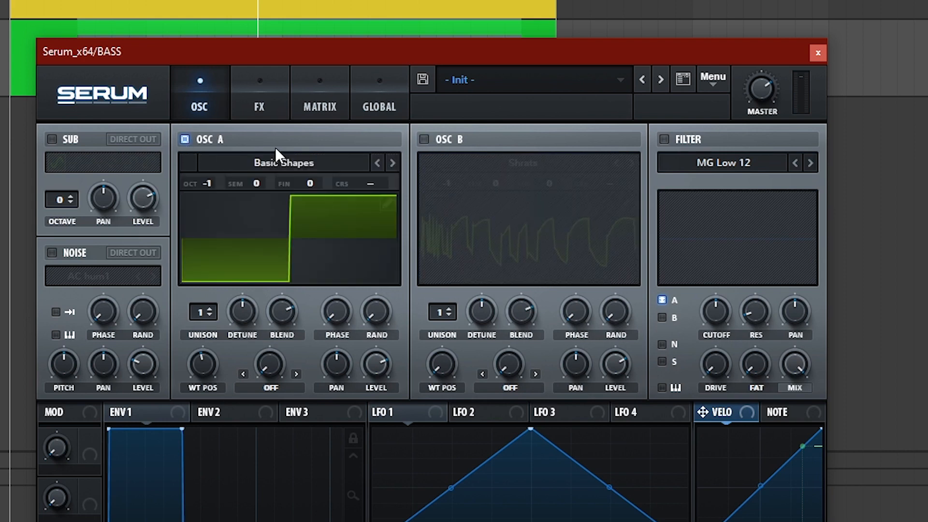
{"action": "left_click", "coordinate": [270, 366]}
{"action": "left_click", "coordinate": [286, 306]}
{"action": "mouse_move", "coordinate": [273, 355]}
{"action": "left_click", "coordinate": [424, 139]}
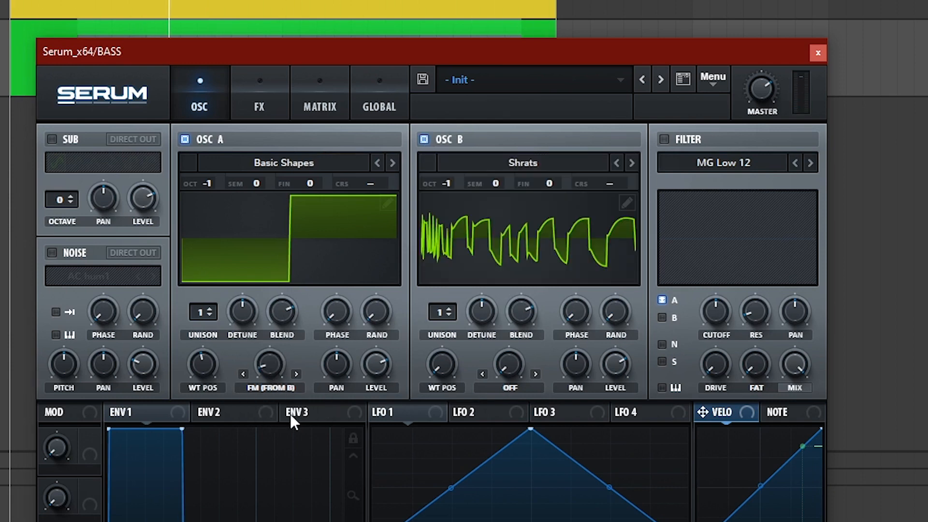
{"action": "mouse_move", "coordinate": [277, 367]}
{"action": "left_mouse_down"}
{"action": "mouse_move", "coordinate": [289, 330]}
{"action": "mouse_move", "coordinate": [315, 302]}
{"action": "mouse_move", "coordinate": [304, 365]}
{"action": "mouse_move", "coordinate": [261, 370]}
{"action": "mouse_move", "coordinate": [283, 348]}
{"action": "mouse_move", "coordinate": [287, 371]}
{"action": "left_mouse_up"}
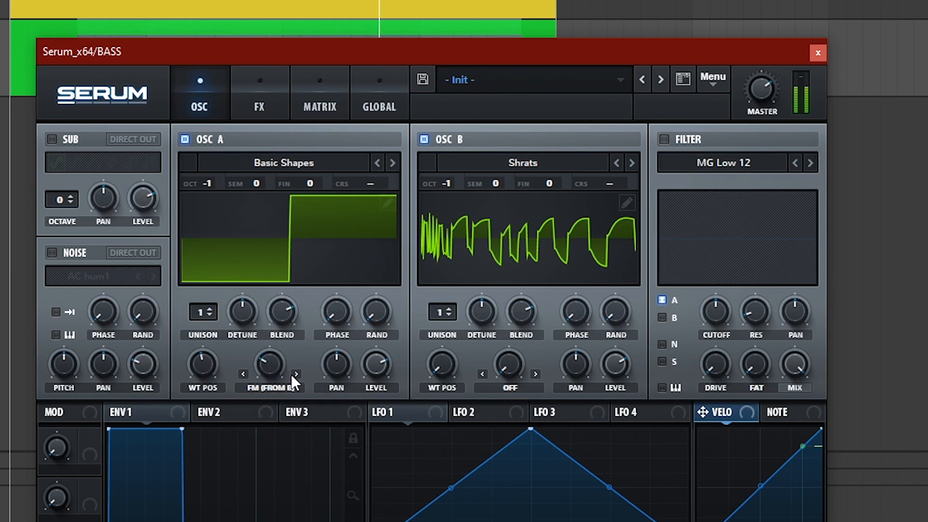
Raise oscillator B's wavetable position past the middle and try a different octave for it.
{"action": "left_click_drag", "start_coordinate": [446, 363], "coordinate": [503, 285]}
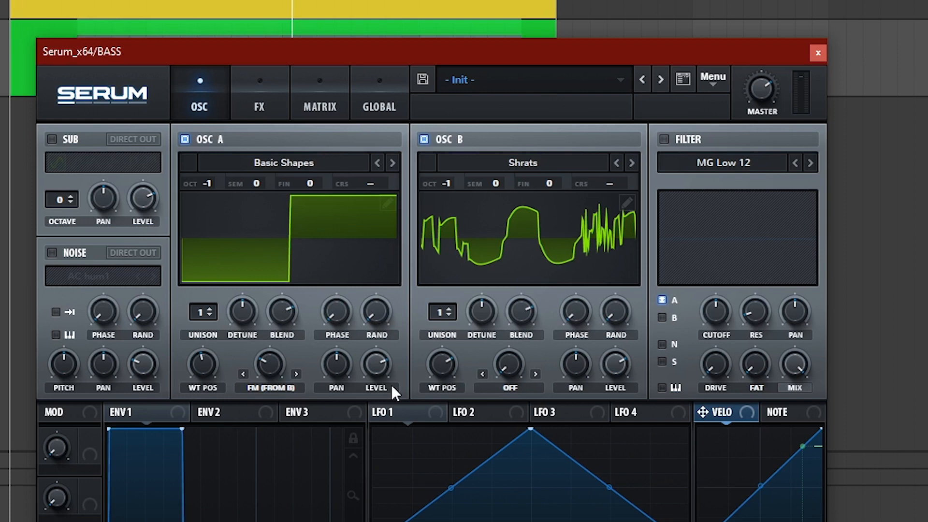
{"action": "left_click_drag", "start_coordinate": [443, 367], "coordinate": [465, 375]}
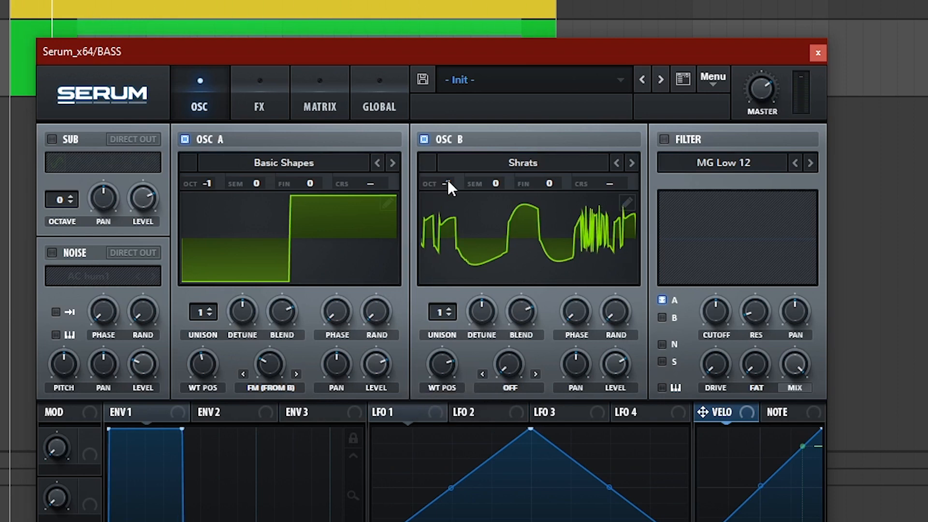
{"action": "left_click_drag", "start_coordinate": [451, 176], "coordinate": [467, 206]}
Enable the Distortion effect and set its type to Diode 1.
{"action": "left_click", "coordinate": [266, 104]}
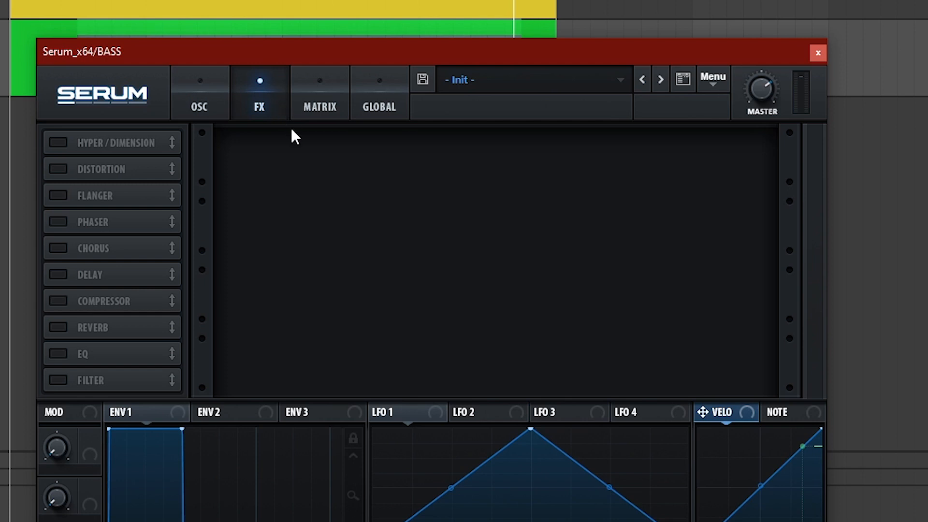
{"action": "left_click", "coordinate": [59, 169]}
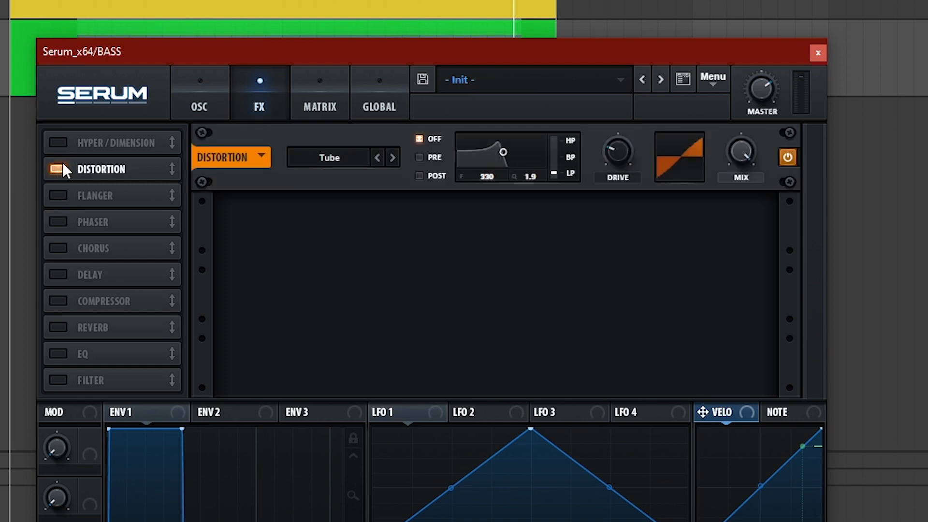
{"action": "left_click", "coordinate": [337, 160]}
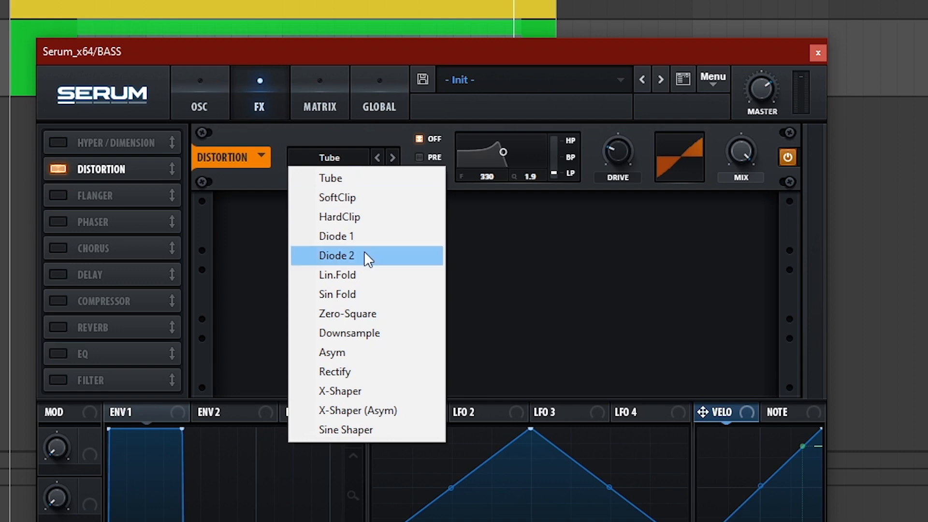
{"action": "left_click", "coordinate": [346, 236]}
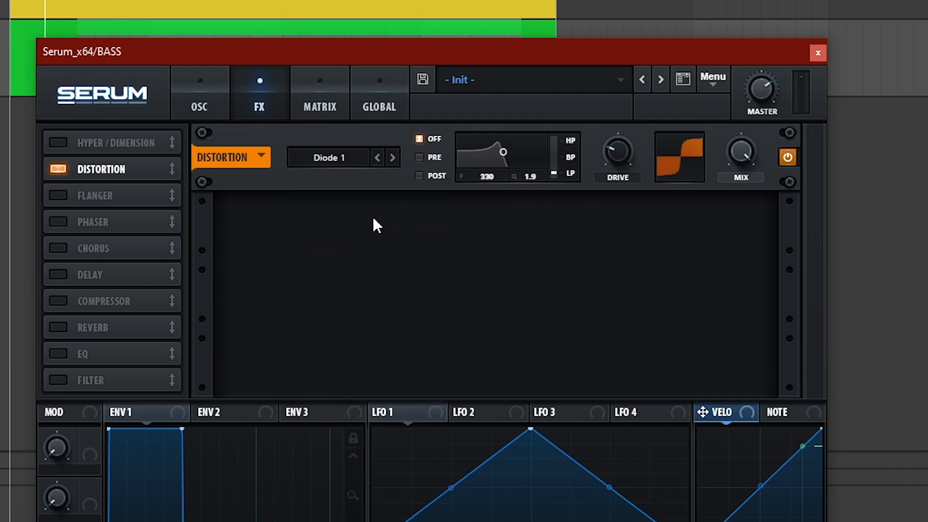
Adjust the distortion's drive and reduce its mix to about a third, comparing the sound with the effect bypassed.
{"action": "left_click", "coordinate": [788, 157]}
{"action": "left_click", "coordinate": [788, 157]}
{"action": "left_click_drag", "start_coordinate": [620, 152], "coordinate": [619, 167]}
{"action": "left_click_drag", "start_coordinate": [740, 143], "coordinate": [730, 348]}
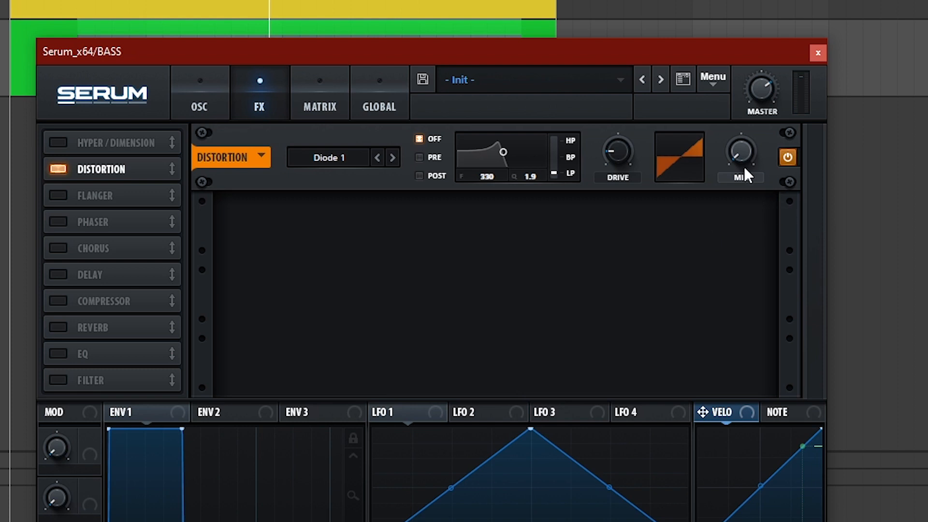
{"action": "left_click_drag", "start_coordinate": [741, 155], "coordinate": [772, 124]}
{"action": "left_click", "coordinate": [787, 154]}
{"action": "left_click", "coordinate": [790, 155]}
Move the EQ ahead of the Phaser in the effects chain and enable it.
{"action": "left_click_drag", "start_coordinate": [115, 356], "coordinate": [118, 222]}
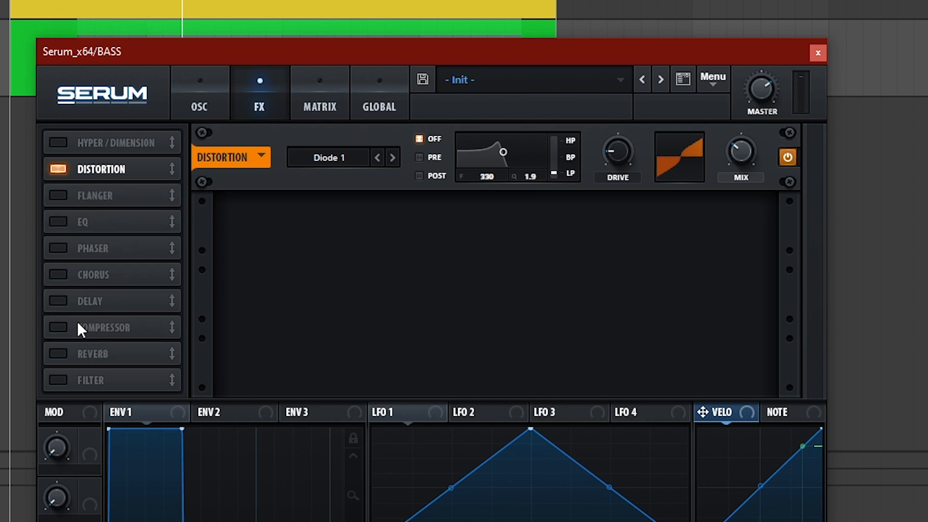
{"action": "left_click", "coordinate": [61, 323]}
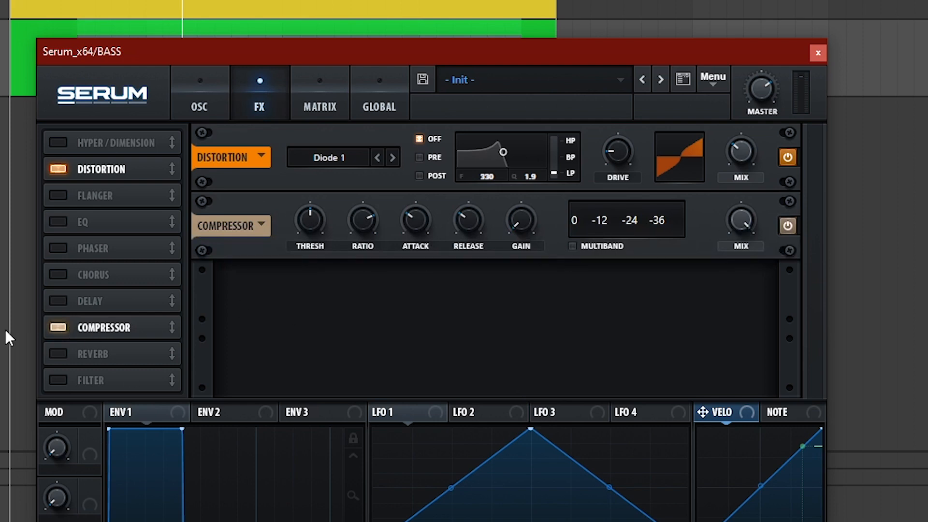
{"action": "left_click", "coordinate": [59, 326]}
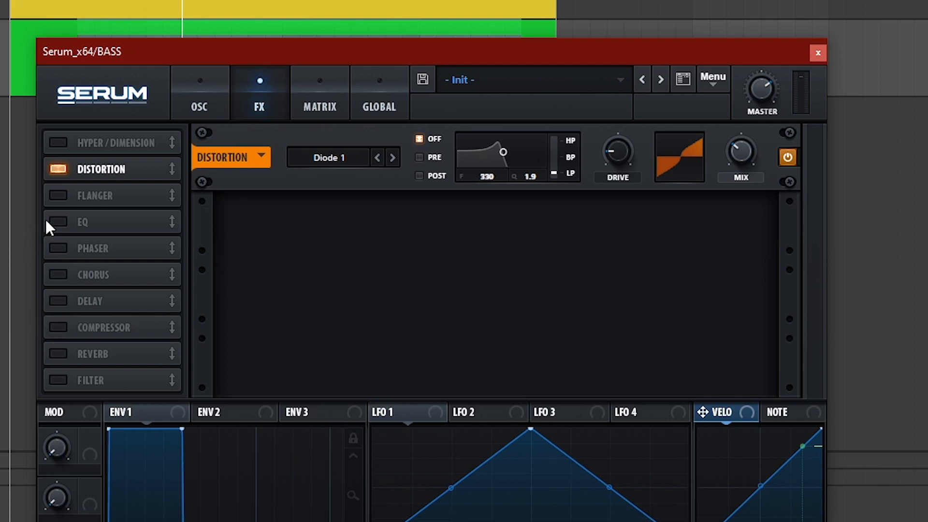
{"action": "left_click", "coordinate": [58, 222]}
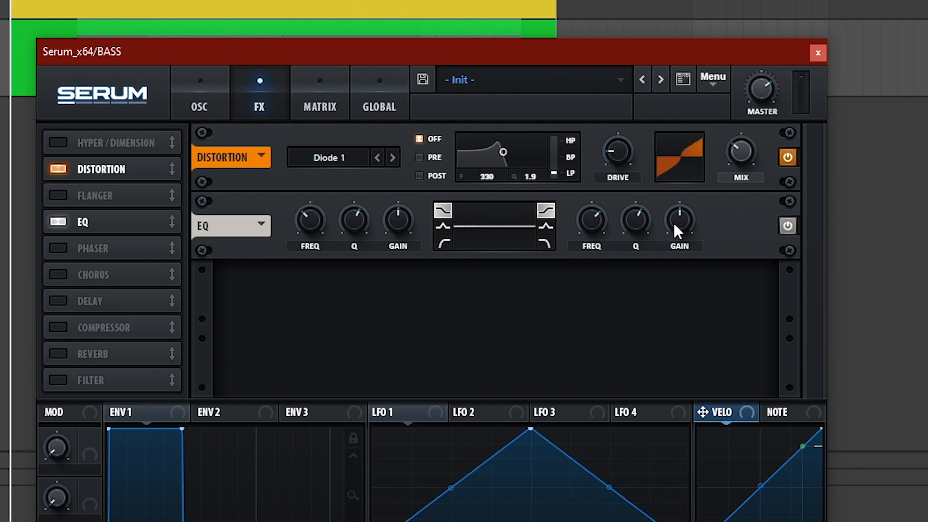
Boost the EQ's high shelf gain slightly and raise its frequency.
{"action": "left_click_drag", "start_coordinate": [675, 223], "coordinate": [679, 220]}
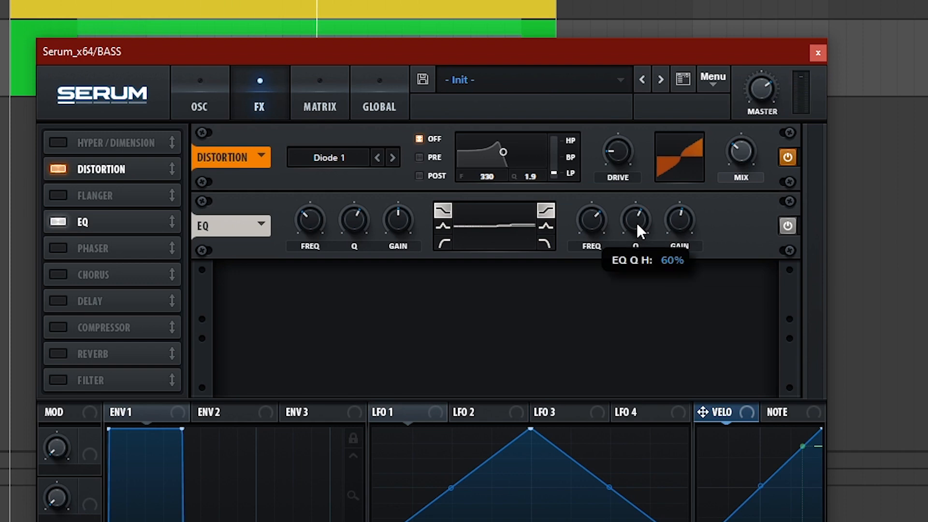
{"action": "left_click_drag", "start_coordinate": [601, 213], "coordinate": [605, 209]}
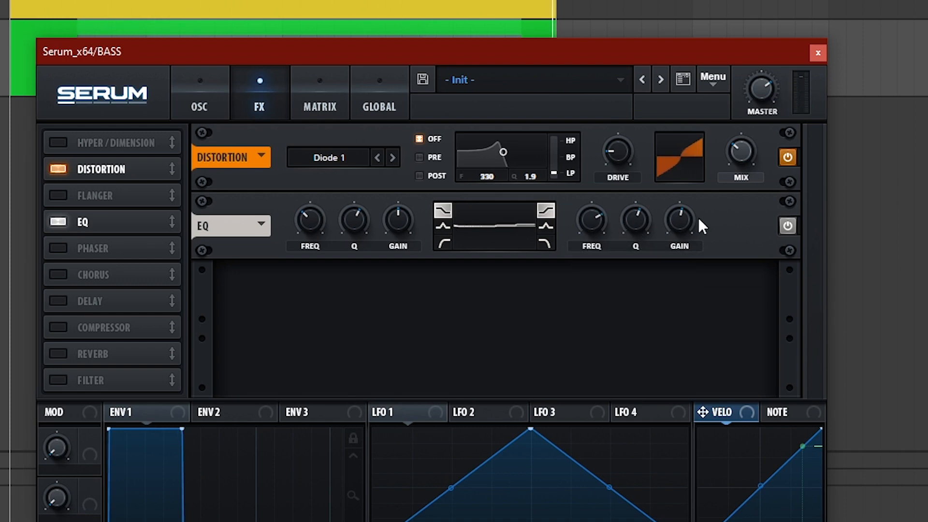
{"action": "mouse_move", "coordinate": [689, 215]}
{"action": "left_mouse_down"}
{"action": "mouse_move", "coordinate": [689, 207]}
{"action": "mouse_move", "coordinate": [691, 218]}
{"action": "left_mouse_up"}
Switch the EQ's low band to a peak filter, raise its frequency slightly and cut its gain to about -6.5 dB.
{"action": "left_click", "coordinate": [443, 226]}
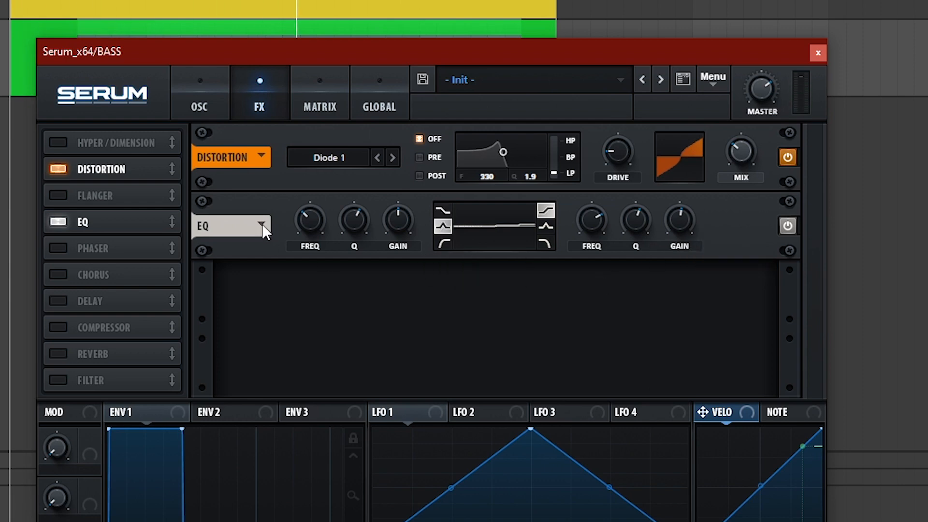
{"action": "left_click_drag", "start_coordinate": [387, 216], "coordinate": [383, 235]}
{"action": "left_click_drag", "start_coordinate": [309, 217], "coordinate": [342, 219]}
{"action": "left_click_drag", "start_coordinate": [403, 217], "coordinate": [422, 163]}
{"action": "left_click_drag", "start_coordinate": [309, 227], "coordinate": [334, 207]}
{"action": "left_click_drag", "start_coordinate": [398, 220], "coordinate": [369, 211]}
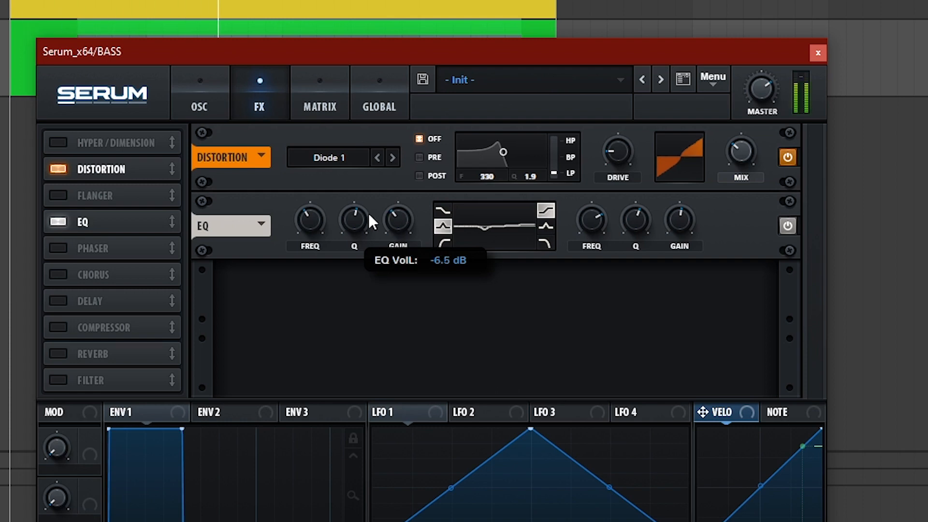
{"action": "left_click_drag", "start_coordinate": [312, 215], "coordinate": [363, 222]}
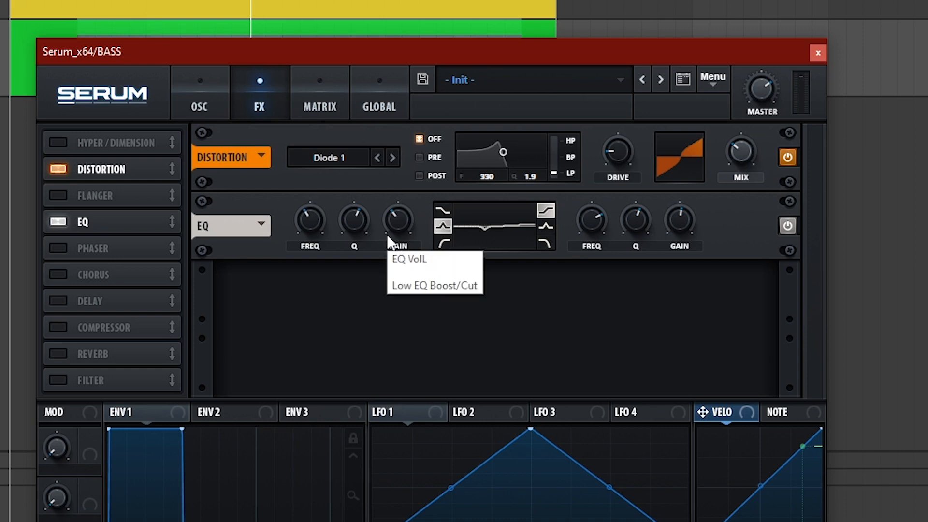
Enable the Compressor in multiband mode and lower its threshold to -11.6 dB.
{"action": "left_click", "coordinate": [208, 308]}
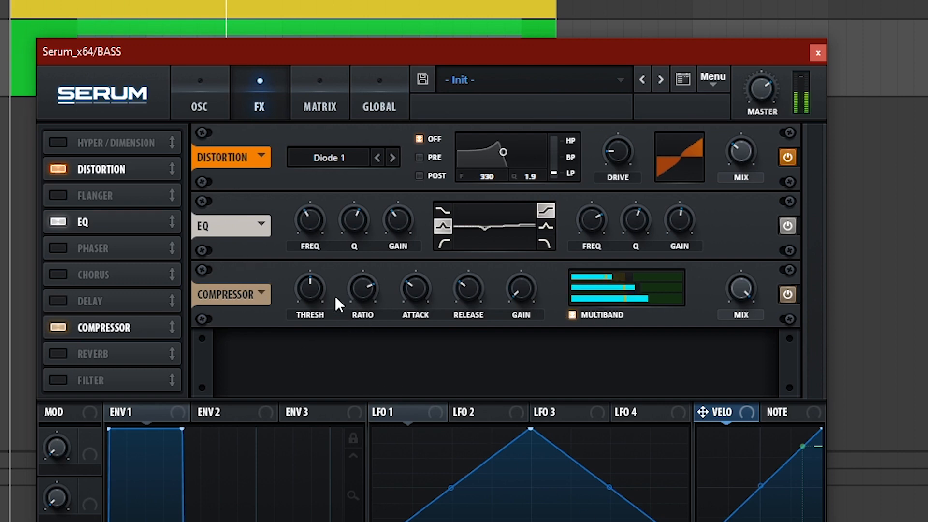
{"action": "mouse_move", "coordinate": [318, 296]}
{"action": "scroll", "coordinate": [317, 297], "scroll_direction": "up", "scroll_amount": 4}
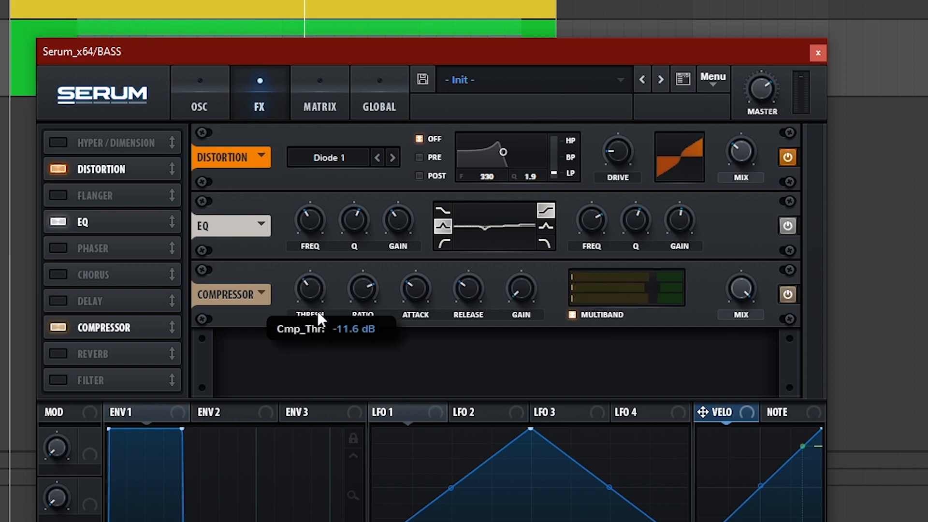
Lower the master volume and fine-tune the compressor's threshold.
{"action": "scroll", "coordinate": [315, 295], "scroll_direction": "up", "scroll_amount": 1}
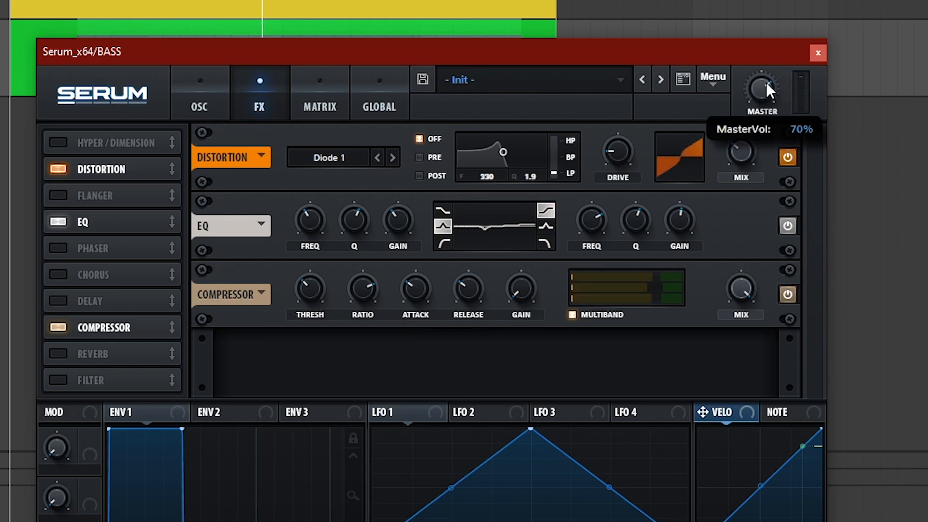
{"action": "left_click_drag", "start_coordinate": [766, 82], "coordinate": [762, 127]}
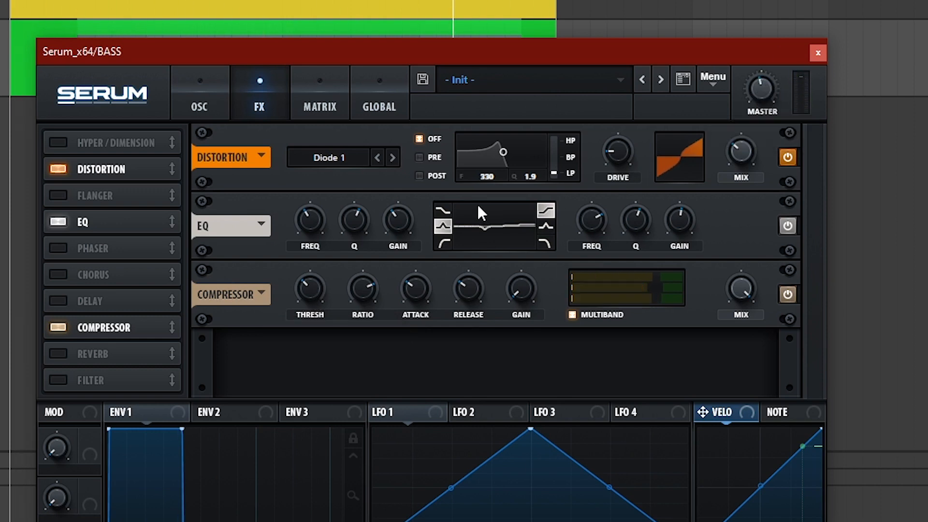
{"action": "scroll", "coordinate": [316, 293], "scroll_direction": "up", "scroll_amount": 2}
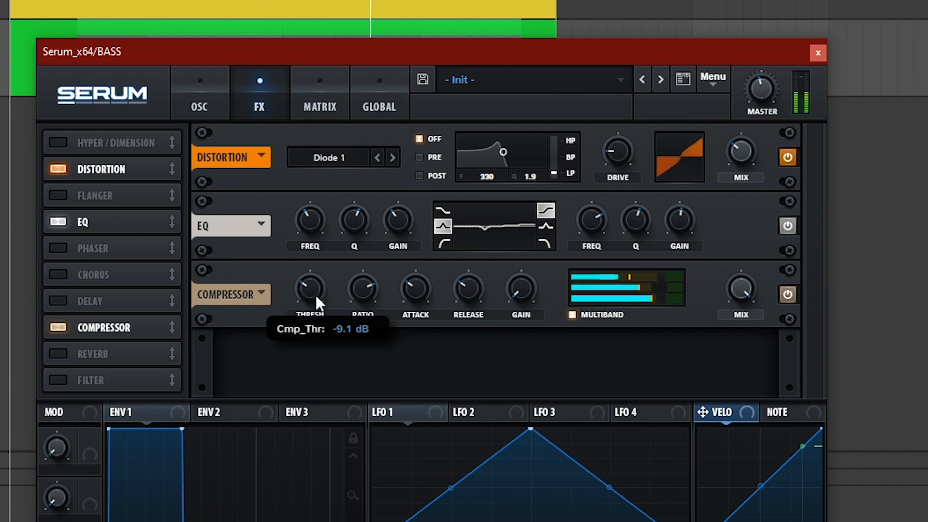
{"action": "scroll", "coordinate": [321, 288], "scroll_direction": "down", "scroll_amount": 4}
{"action": "left_click_drag", "start_coordinate": [322, 283], "coordinate": [335, 311]}
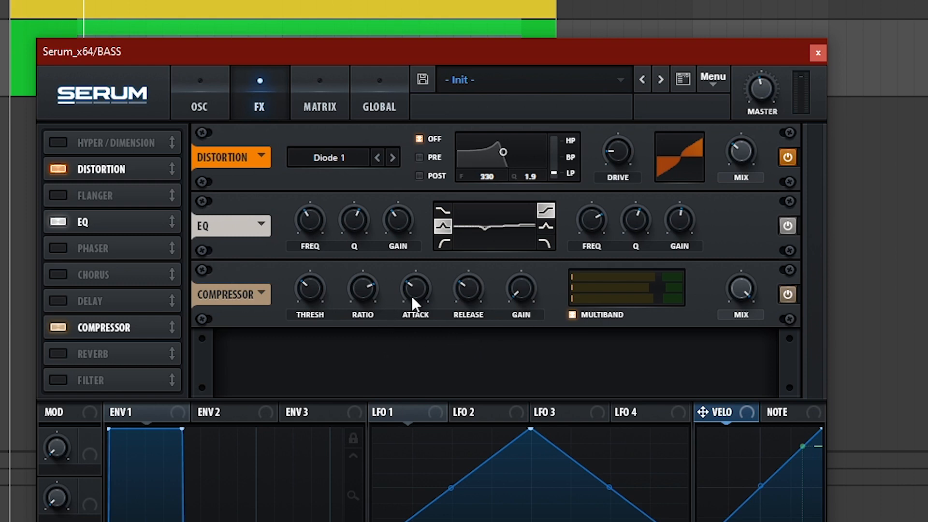
Set the compressor's attack to its minimum and shorten its release slightly.
{"action": "left_click_drag", "start_coordinate": [416, 283], "coordinate": [418, 350]}
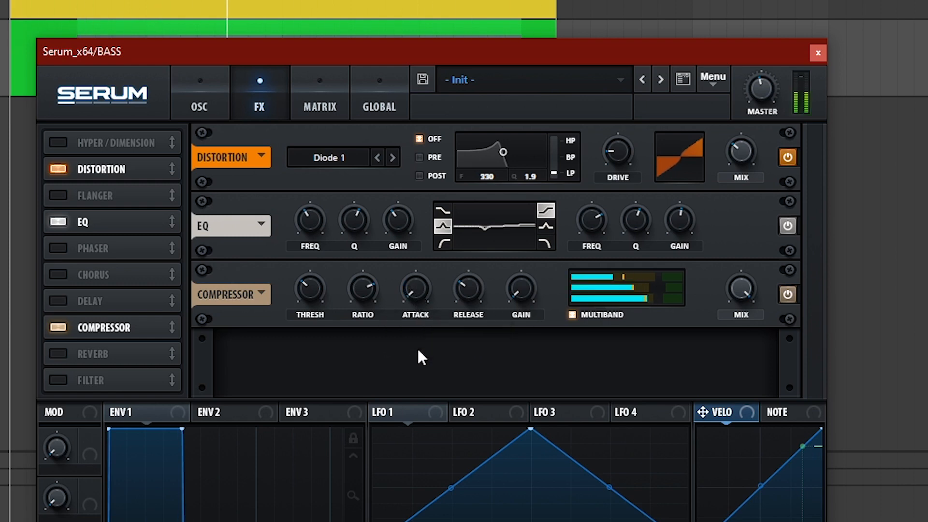
{"action": "left_click_drag", "start_coordinate": [419, 288], "coordinate": [434, 268]}
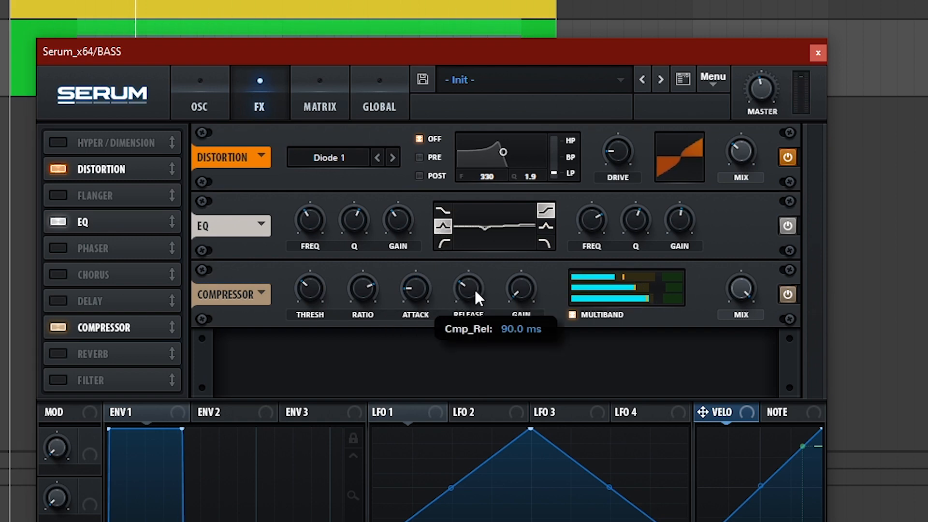
{"action": "mouse_move", "coordinate": [475, 292]}
{"action": "left_mouse_down"}
{"action": "mouse_move", "coordinate": [473, 325]}
{"action": "mouse_move", "coordinate": [478, 256]}
{"action": "mouse_move", "coordinate": [470, 306]}
{"action": "mouse_move", "coordinate": [469, 296]}
{"action": "left_mouse_up"}
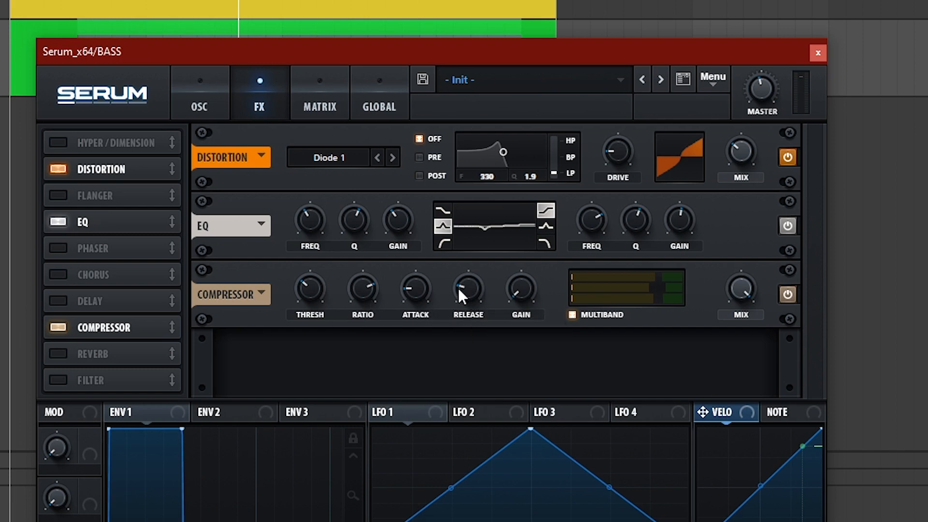
{"action": "left_click_drag", "start_coordinate": [422, 284], "coordinate": [427, 317]}
{"action": "double_click", "coordinate": [416, 287]}
Raise the compressor's output gain slightly and lower its threshold a little.
{"action": "left_click_drag", "start_coordinate": [364, 289], "coordinate": [373, 311]}
{"action": "left_click_drag", "start_coordinate": [521, 292], "coordinate": [524, 269]}
{"action": "scroll", "coordinate": [309, 286], "scroll_direction": "down", "scroll_amount": 3}
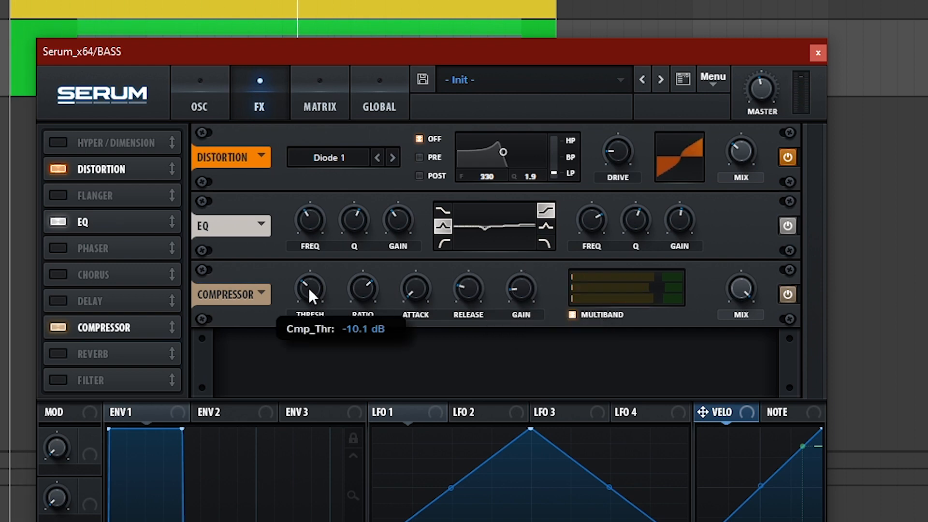
{"action": "scroll", "coordinate": [309, 289], "scroll_direction": "down", "scroll_amount": 3}
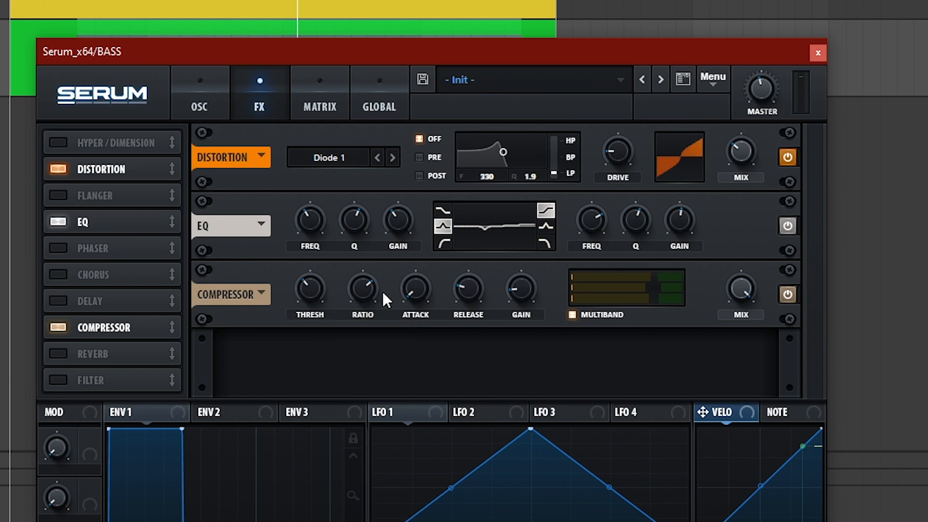
Fine-tune the compressor's ratio around 4:1.
{"action": "scroll", "coordinate": [528, 294], "scroll_direction": "up", "scroll_amount": 8}
{"action": "mouse_move", "coordinate": [357, 289]}
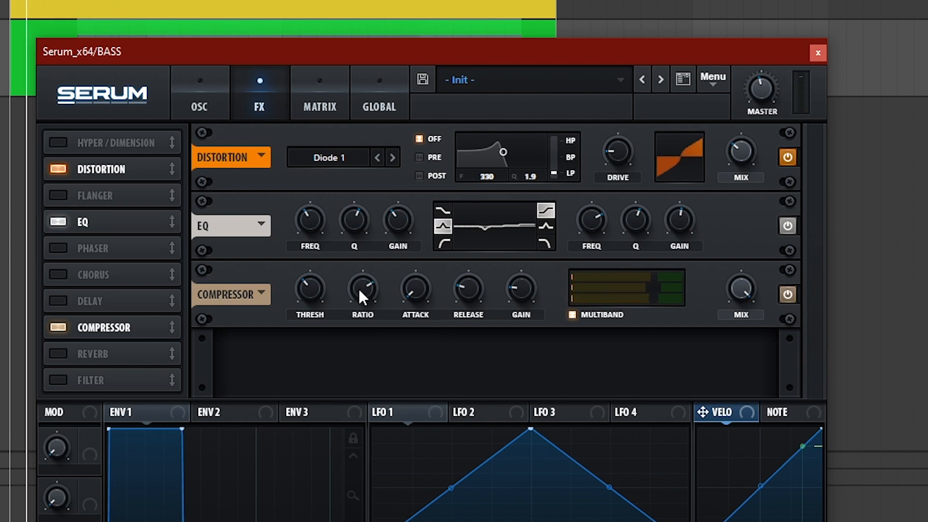
{"action": "scroll", "coordinate": [362, 287], "scroll_direction": "up", "scroll_amount": 1}
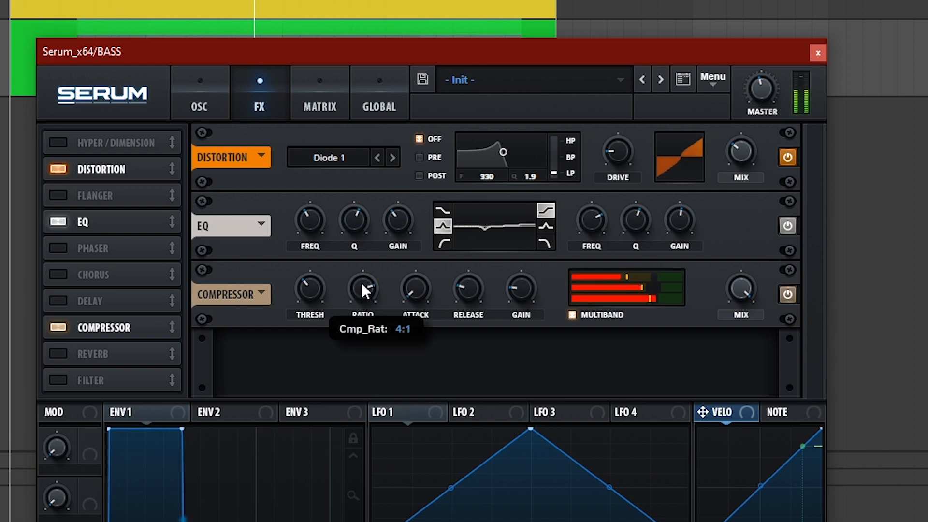
{"action": "scroll", "coordinate": [361, 280], "scroll_direction": "up", "scroll_amount": 1}
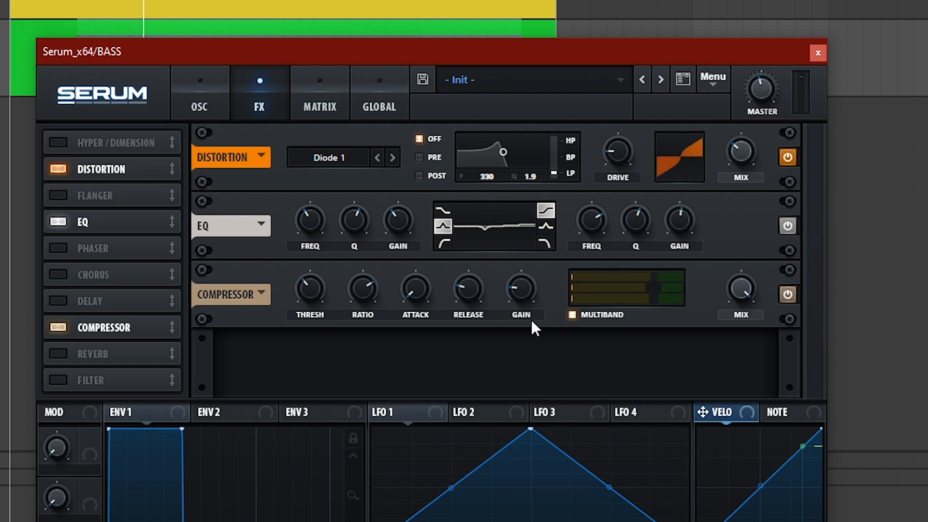
Adjust the individual band levels in the multiband compressor, with the low band at 100%.
{"action": "scroll", "coordinate": [641, 271], "scroll_direction": "down", "scroll_amount": 3}
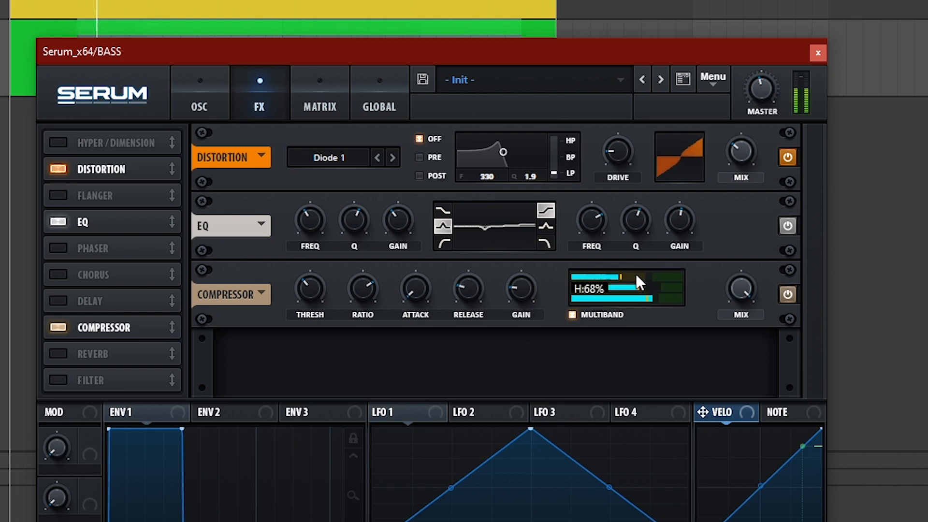
{"action": "scroll", "coordinate": [647, 286], "scroll_direction": "down", "scroll_amount": 2}
{"action": "scroll", "coordinate": [647, 298], "scroll_direction": "up", "scroll_amount": 4}
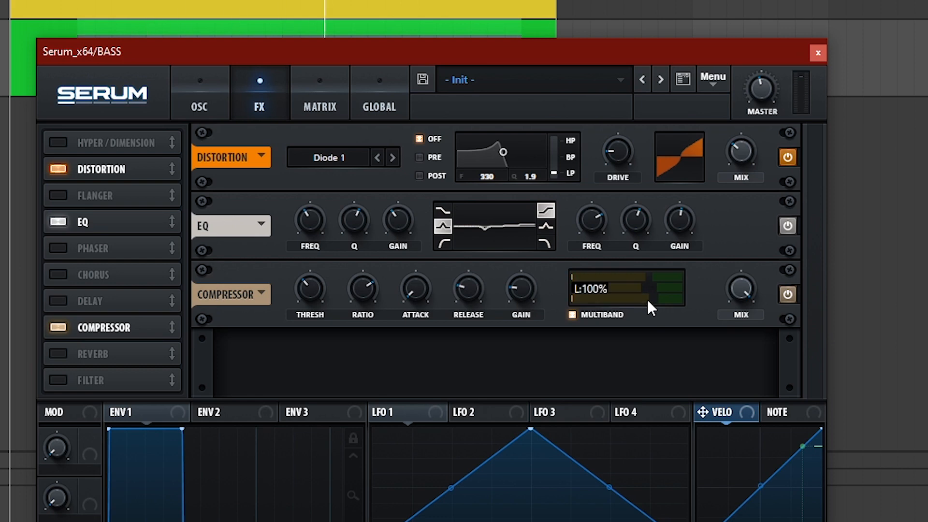
Lower the compressor's threshold to -15.0 dB and raise its output gain slightly.
{"action": "scroll", "coordinate": [653, 285], "scroll_direction": "down", "scroll_amount": 5}
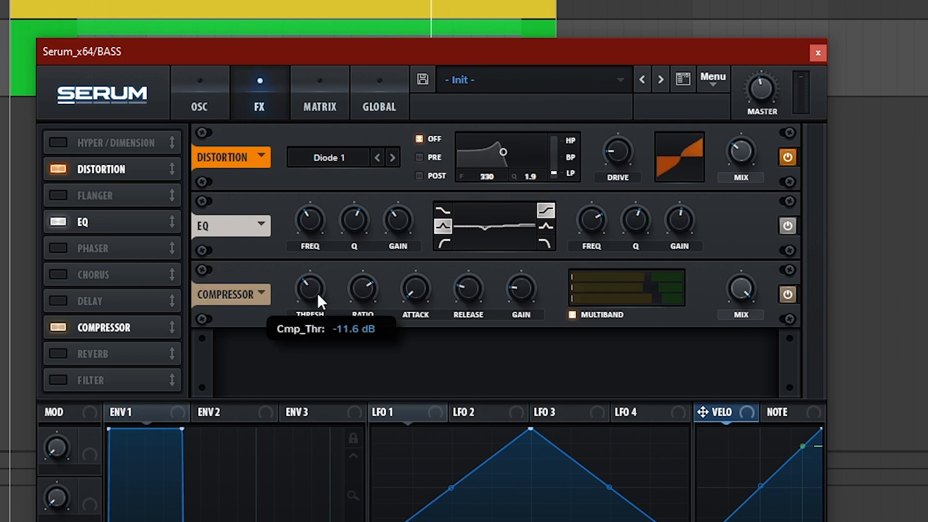
{"action": "scroll", "coordinate": [317, 290], "scroll_direction": "down", "scroll_amount": 1}
{"action": "scroll", "coordinate": [317, 288], "scroll_direction": "down", "scroll_amount": 3}
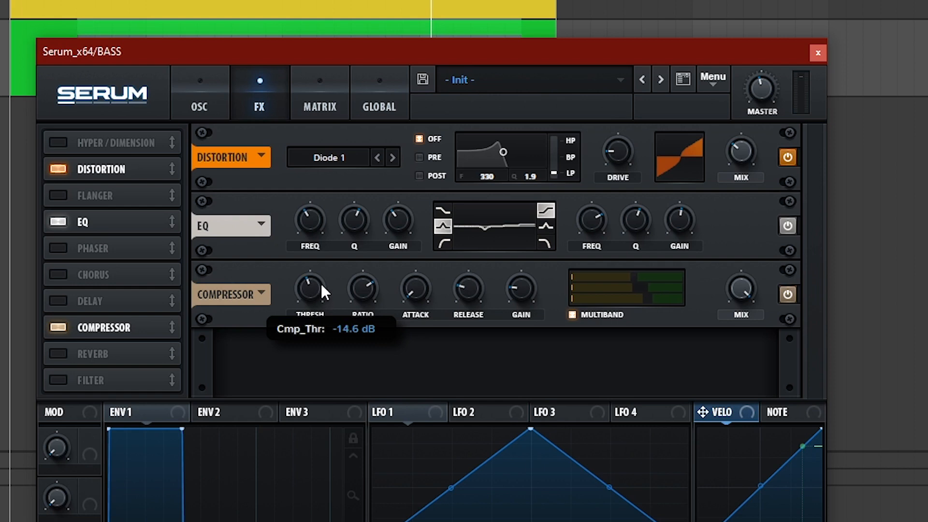
{"action": "scroll", "coordinate": [317, 287], "scroll_direction": "up", "scroll_amount": 2}
{"action": "left_click_drag", "start_coordinate": [618, 283], "coordinate": [657, 289]}
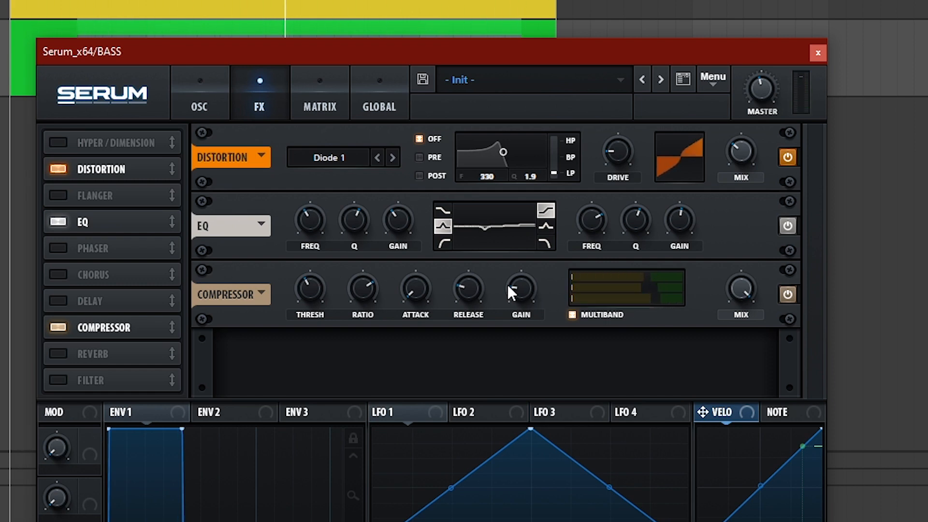
{"action": "left_click_drag", "start_coordinate": [504, 289], "coordinate": [517, 289]}
{"action": "mouse_move", "coordinate": [305, 287]}
{"action": "left_click_drag", "start_coordinate": [306, 288], "coordinate": [311, 283]}
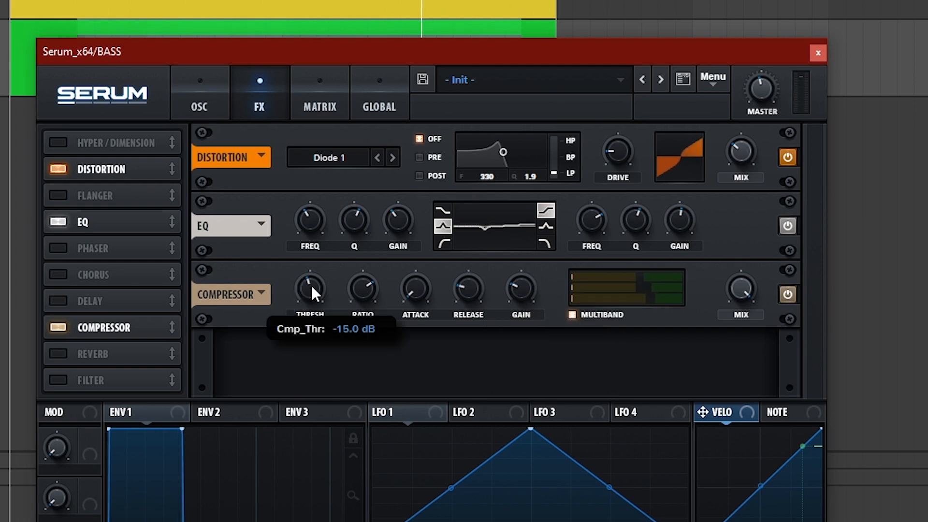
{"action": "left_click_drag", "start_coordinate": [523, 302], "coordinate": [521, 303]}
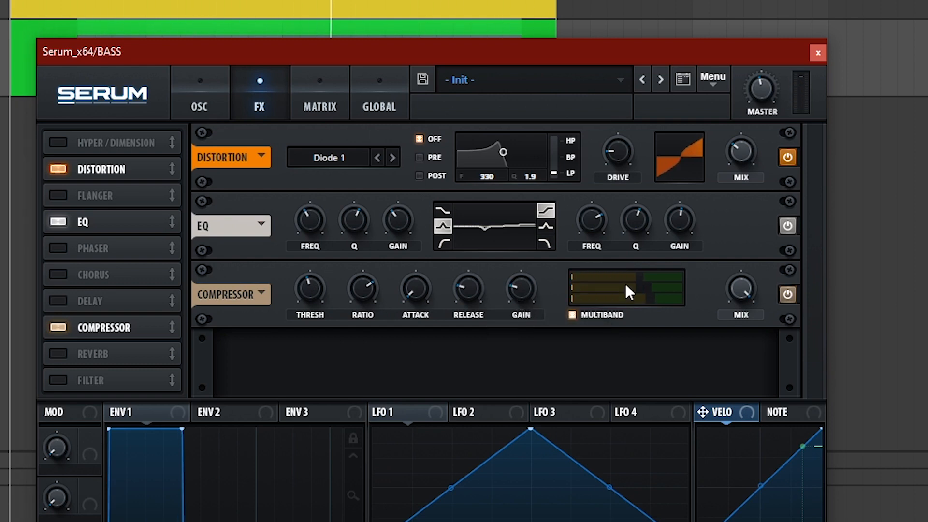
Set the multiband compressor's high band to 100% and raise the master volume slightly.
{"action": "mouse_move", "coordinate": [643, 282]}
{"action": "mouse_move", "coordinate": [642, 275]}
{"action": "left_mouse_down"}
{"action": "mouse_move", "coordinate": [648, 274]}
{"action": "mouse_move", "coordinate": [636, 278]}
{"action": "left_mouse_up"}
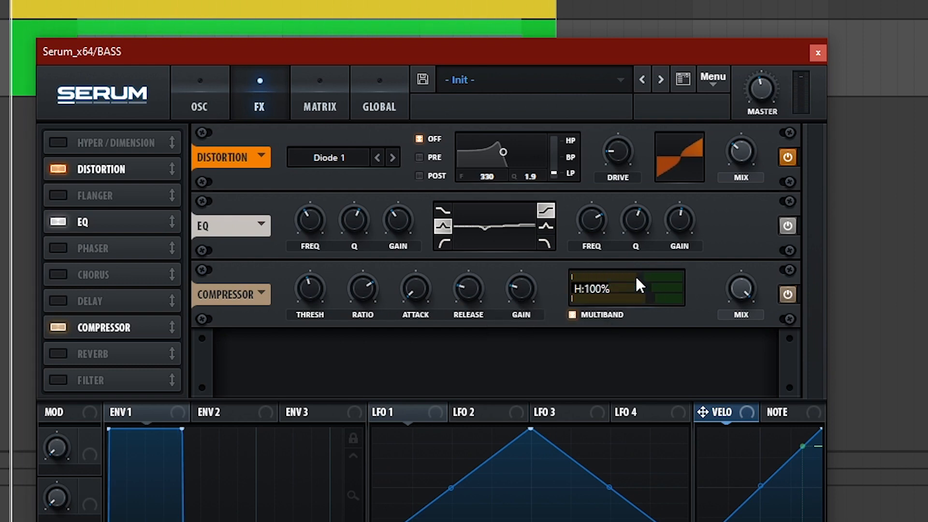
{"action": "mouse_move", "coordinate": [757, 91]}
{"action": "left_mouse_down"}
{"action": "mouse_move", "coordinate": [761, 81]}
{"action": "mouse_move", "coordinate": [764, 100]}
{"action": "mouse_move", "coordinate": [760, 92]}
{"action": "left_mouse_up"}
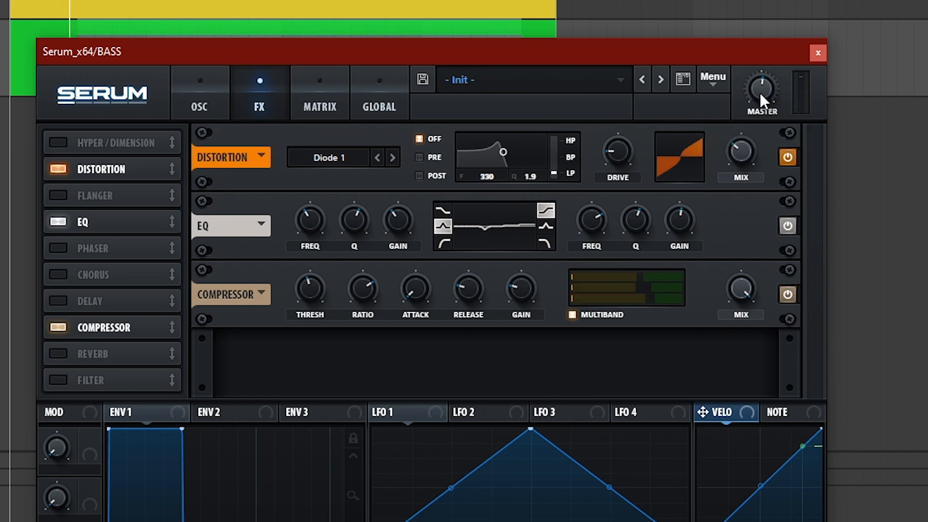
{"action": "left_click", "coordinate": [876, 91]}
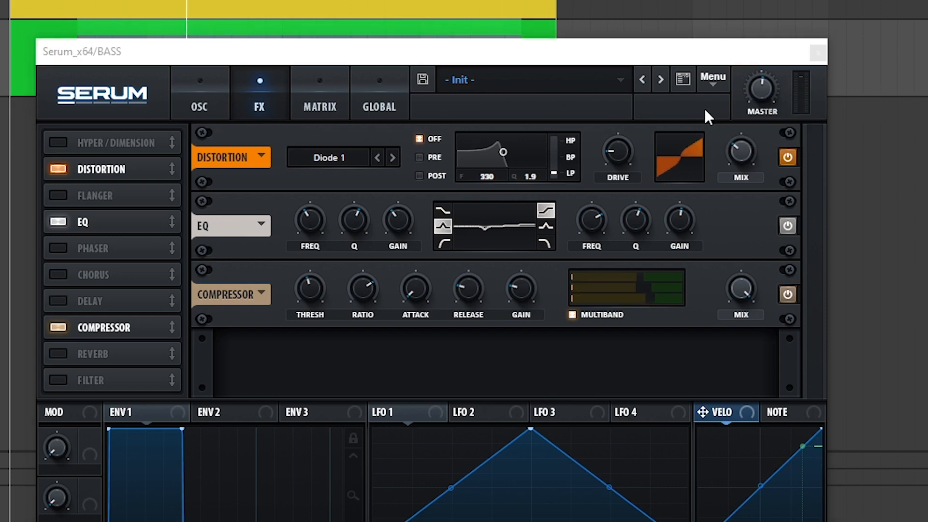
Set oscillator B's warp mode to PWM and its warp amount to about 88%.
{"action": "left_click", "coordinate": [187, 85]}
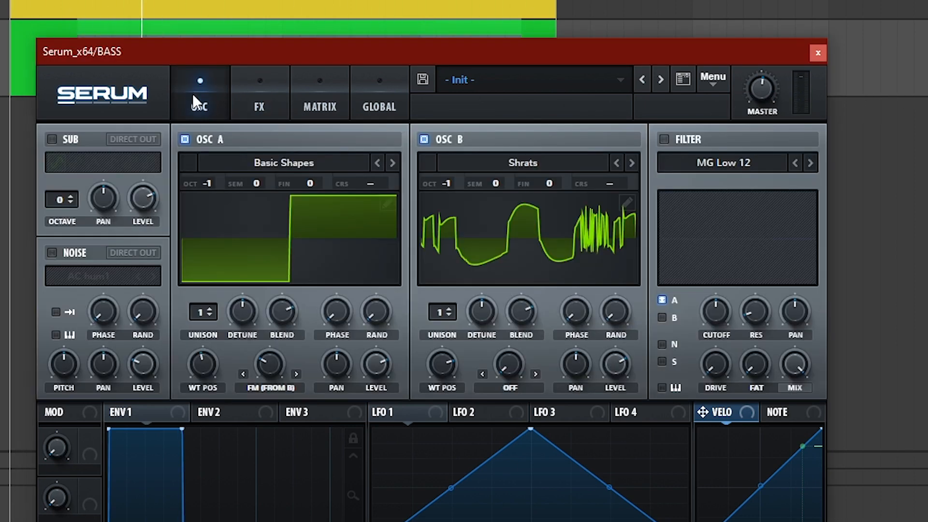
{"action": "left_click", "coordinate": [511, 389]}
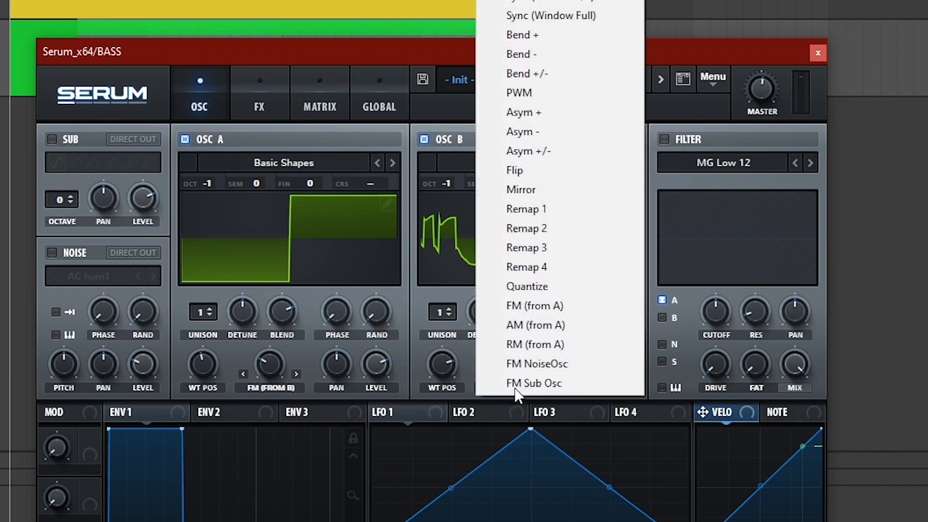
{"action": "left_click", "coordinate": [538, 92]}
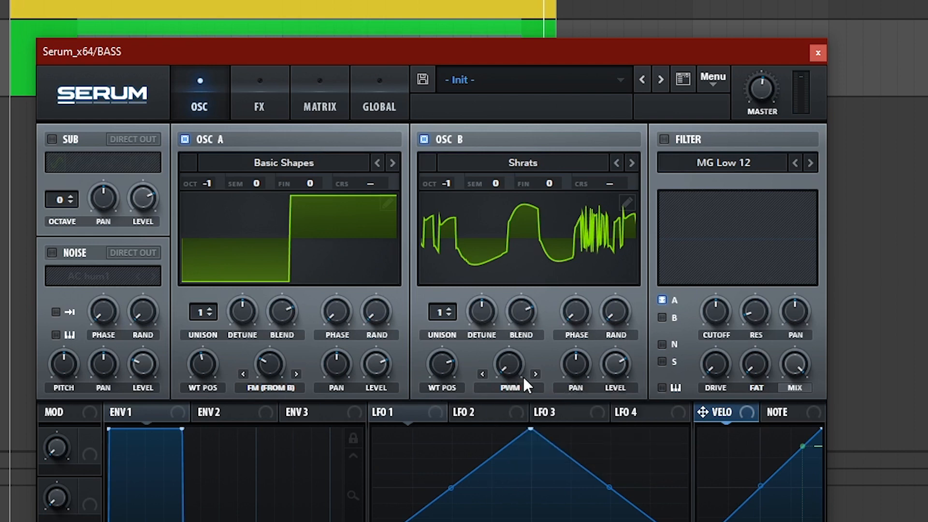
{"action": "left_click_drag", "start_coordinate": [513, 364], "coordinate": [594, 381]}
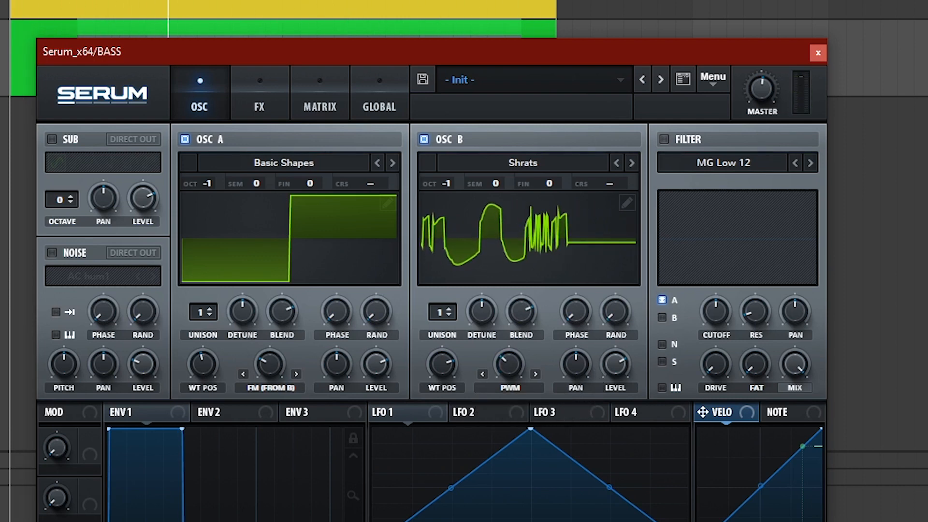
{"action": "left_click_drag", "start_coordinate": [509, 367], "coordinate": [535, 414]}
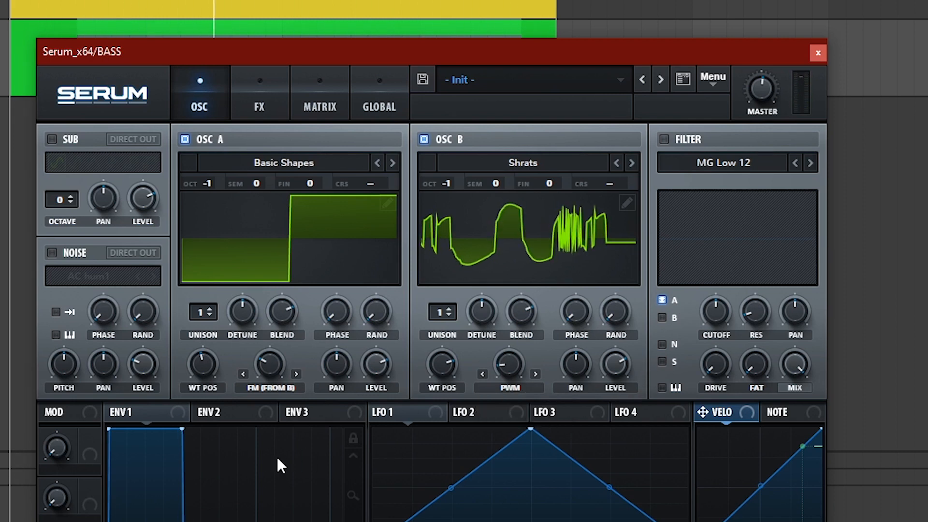
{"action": "mouse_move", "coordinate": [512, 375]}
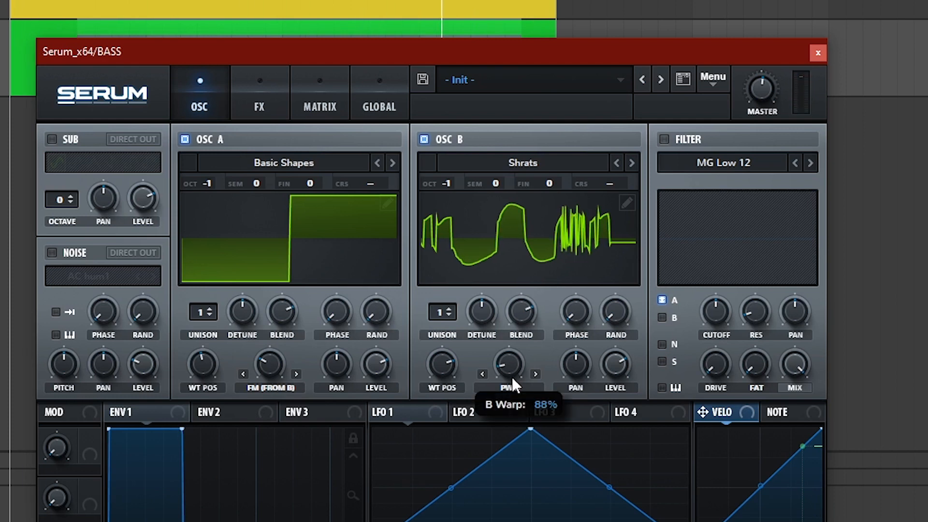
{"action": "left_click_drag", "start_coordinate": [515, 375], "coordinate": [514, 390]}
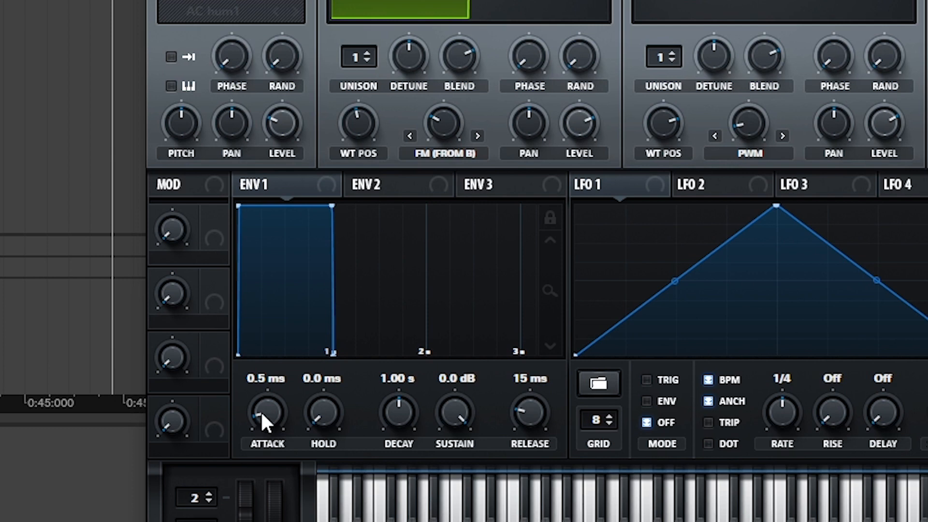
Set Envelope 1's attack to 0.0 ms and its release to 56 ms.
{"action": "left_click_drag", "start_coordinate": [260, 411], "coordinate": [260, 416]}
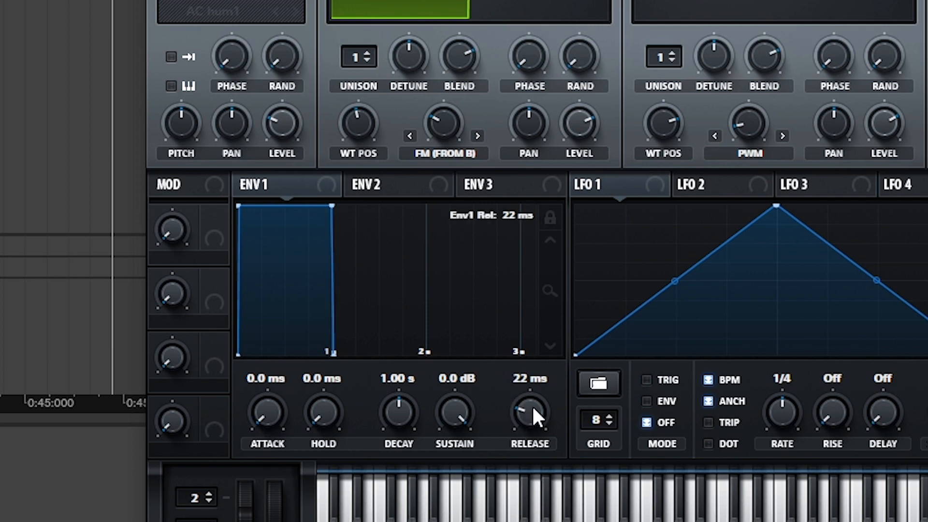
{"action": "scroll", "coordinate": [532, 405], "scroll_direction": "up", "scroll_amount": 2}
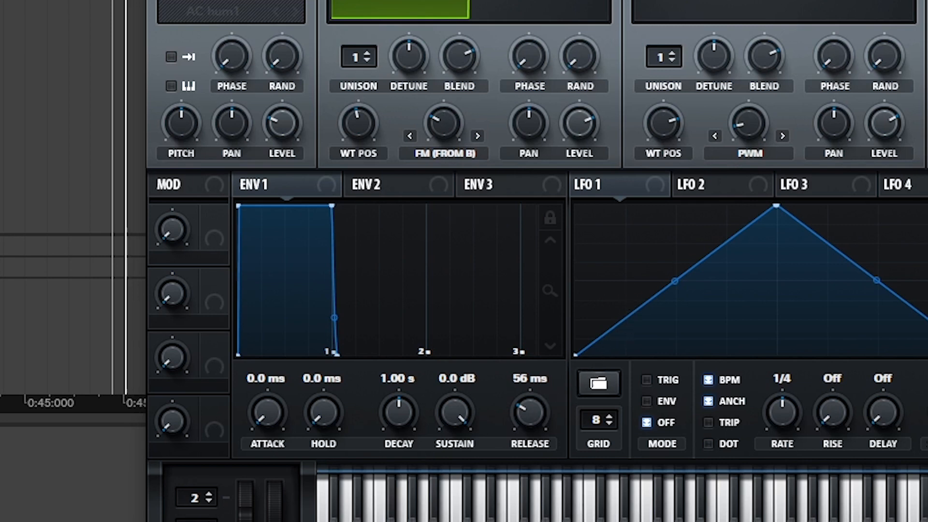
{"action": "mouse_move", "coordinate": [823, 62]}
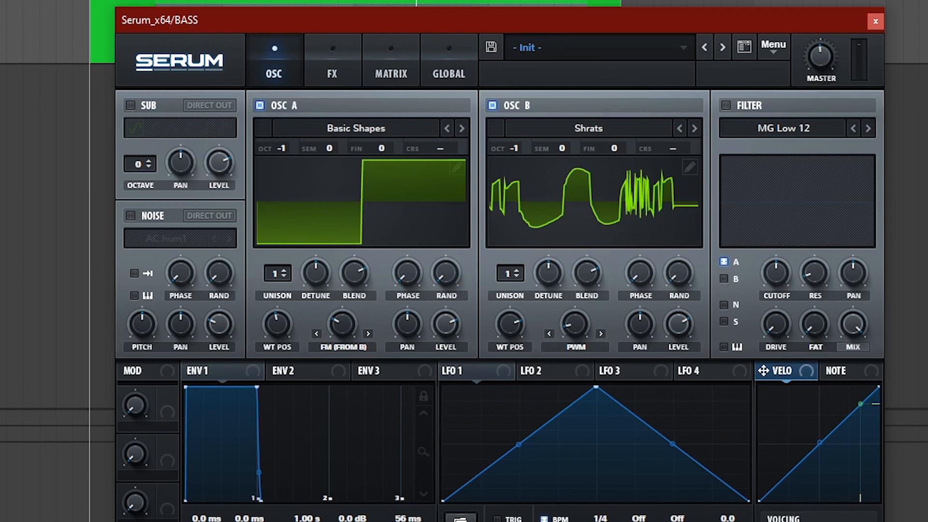
Sweep oscillator B's PWM warp to narrow its waveform further and enable the Sub oscillator.
{"action": "key", "text": "space"}
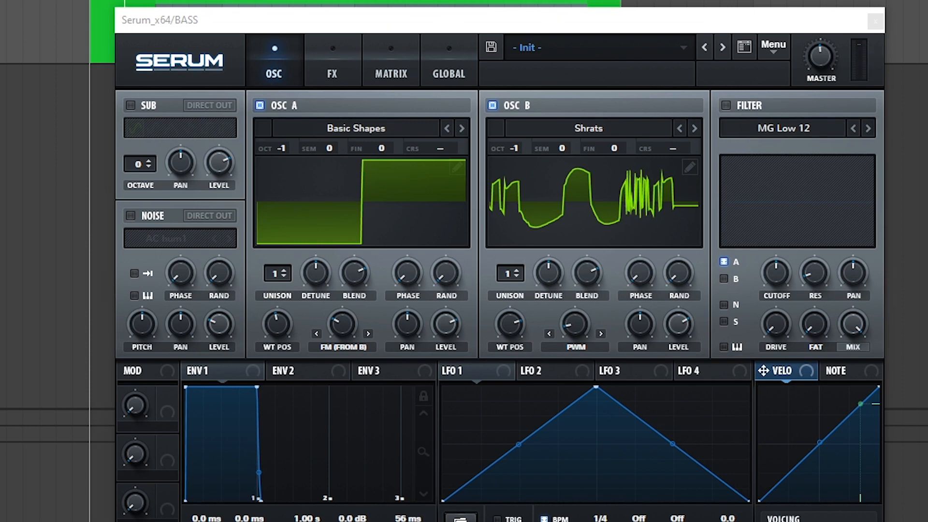
{"action": "mouse_move", "coordinate": [561, 326]}
{"action": "left_mouse_down"}
{"action": "mouse_move", "coordinate": [585, 294]}
{"action": "mouse_move", "coordinate": [623, 264]}
{"action": "mouse_move", "coordinate": [639, 271]}
{"action": "mouse_move", "coordinate": [663, 242]}
{"action": "mouse_move", "coordinate": [662, 322]}
{"action": "left_mouse_up"}
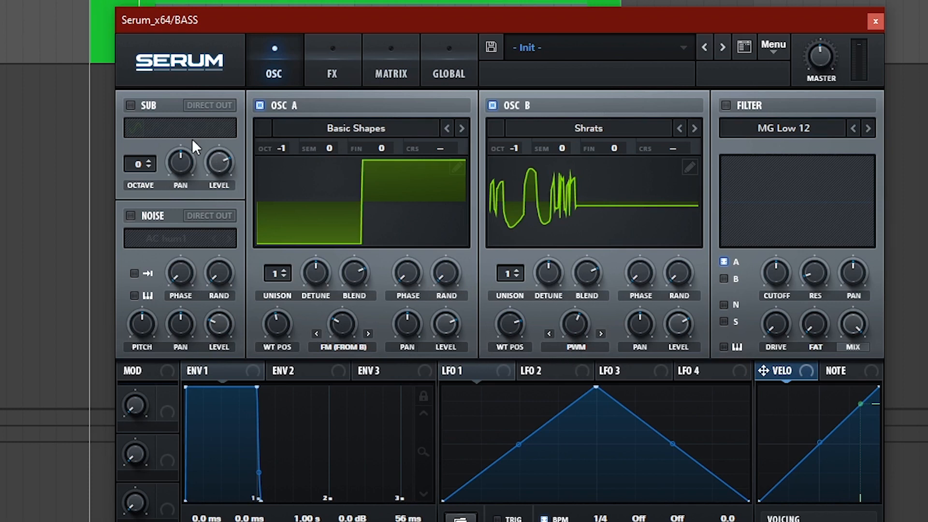
{"action": "left_click", "coordinate": [130, 105]}
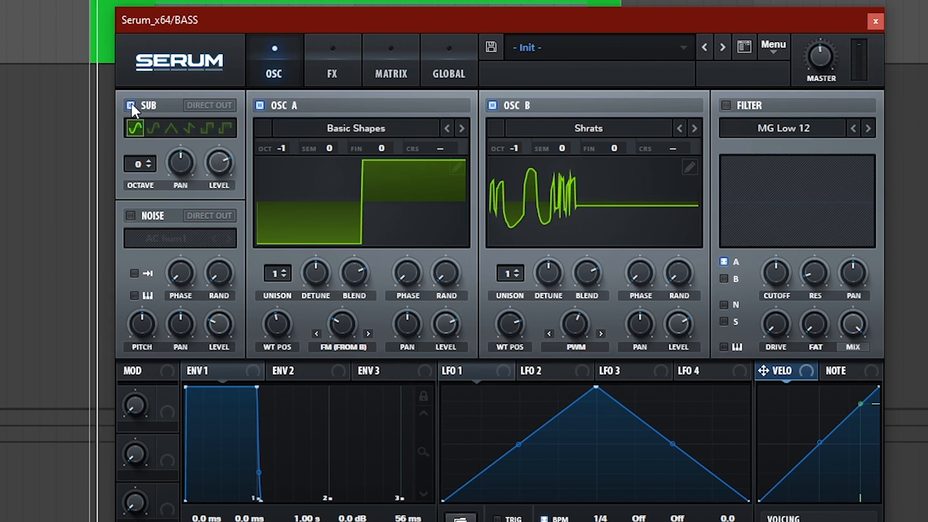
Try direct output, a different waveform and other octave and level settings on the Sub oscillator.
{"action": "left_click", "coordinate": [199, 105]}
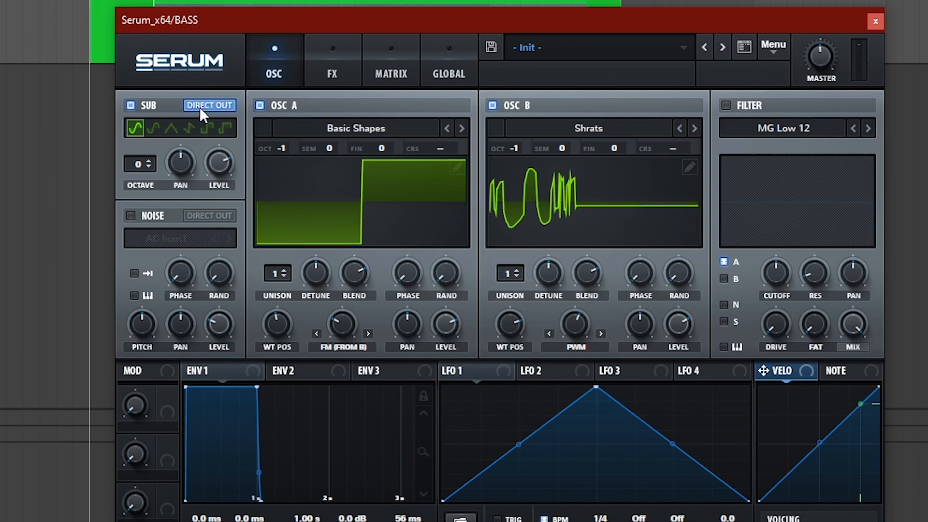
{"action": "left_click", "coordinate": [204, 106]}
{"action": "left_click", "coordinate": [170, 128]}
{"action": "left_click_drag", "start_coordinate": [138, 164], "coordinate": [161, 138]}
{"action": "mouse_move", "coordinate": [219, 163]}
{"action": "left_mouse_down"}
{"action": "mouse_move", "coordinate": [236, 132]}
{"action": "mouse_move", "coordinate": [216, 288]}
{"action": "mouse_move", "coordinate": [220, 167]}
{"action": "left_mouse_up"}
{"action": "left_click", "coordinate": [138, 127]}
{"action": "left_click", "coordinate": [185, 103]}
Enable the MG Low 12 filter with only the Sub routed through it, and set the Sub's octave to -1.
{"action": "left_click", "coordinate": [727, 106]}
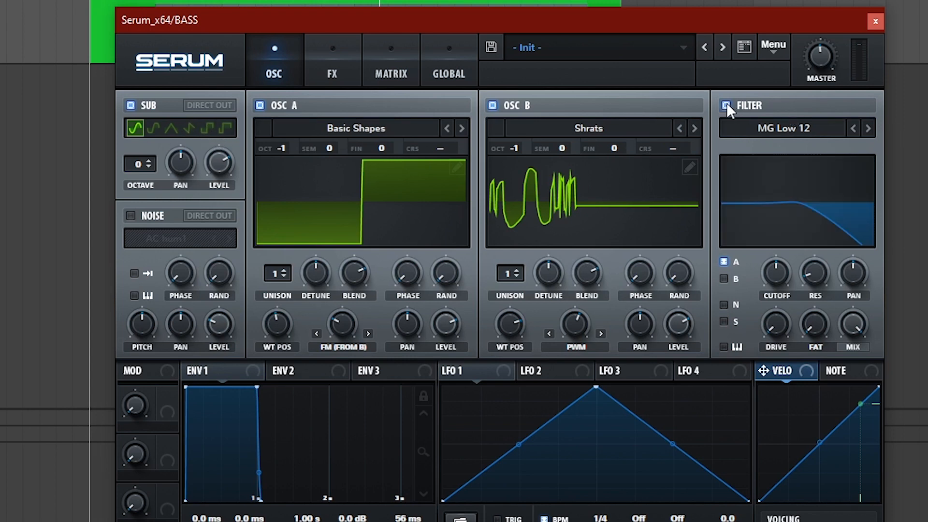
{"action": "left_click", "coordinate": [724, 261]}
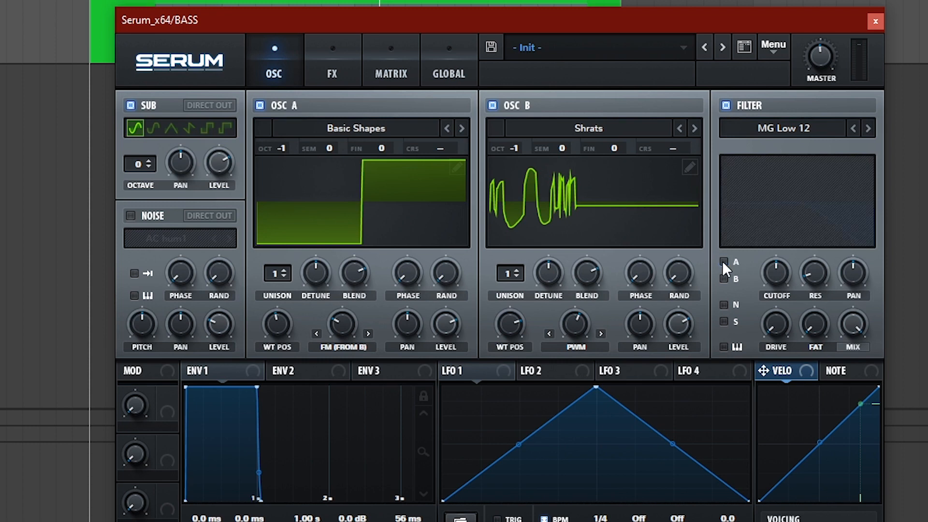
{"action": "left_click", "coordinate": [723, 321]}
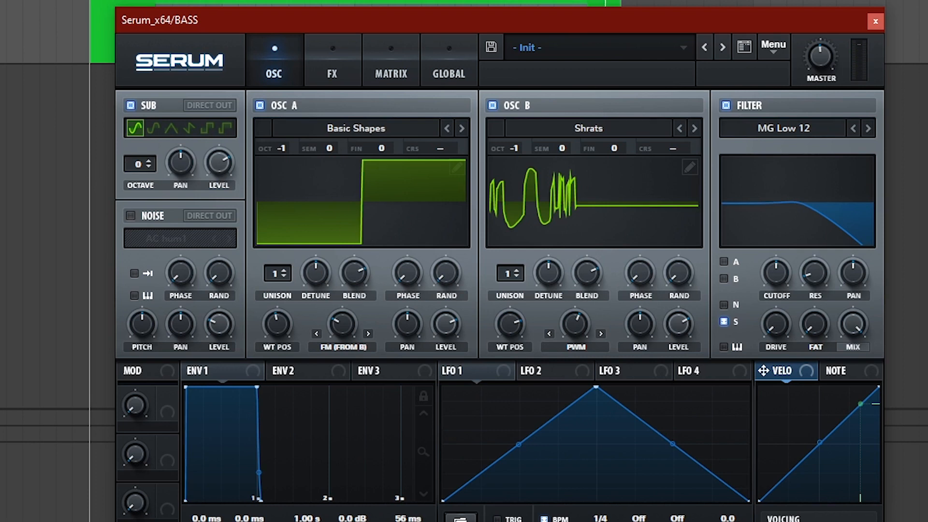
{"action": "left_click_drag", "start_coordinate": [125, 157], "coordinate": [135, 169]}
Lower the filter's cutoff, raise its resonance, drive and fat, and compare the sound with the Sub off and on.
{"action": "left_click_drag", "start_coordinate": [778, 277], "coordinate": [825, 256]}
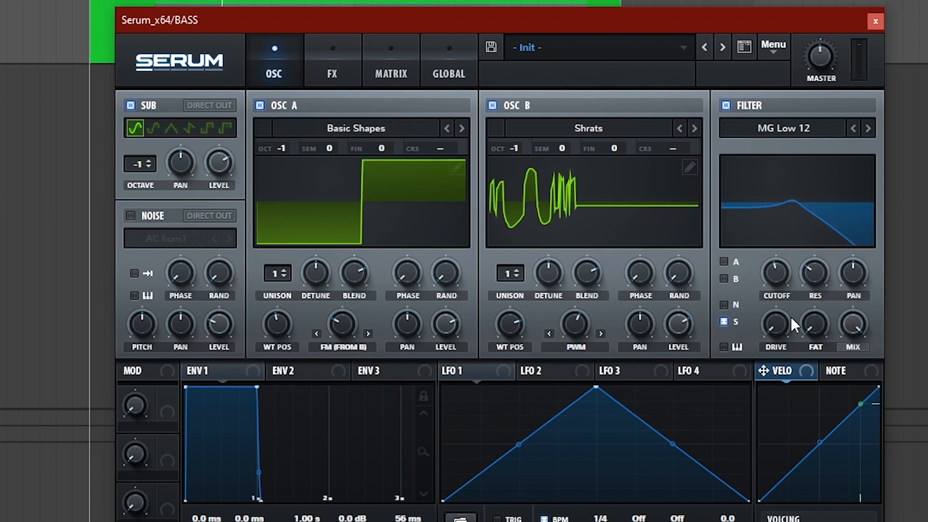
{"action": "mouse_move", "coordinate": [791, 317]}
{"action": "left_mouse_down"}
{"action": "mouse_move", "coordinate": [789, 299]}
{"action": "mouse_move", "coordinate": [809, 282]}
{"action": "mouse_move", "coordinate": [772, 275]}
{"action": "mouse_move", "coordinate": [772, 329]}
{"action": "mouse_move", "coordinate": [776, 291]}
{"action": "mouse_move", "coordinate": [774, 312]}
{"action": "left_mouse_up"}
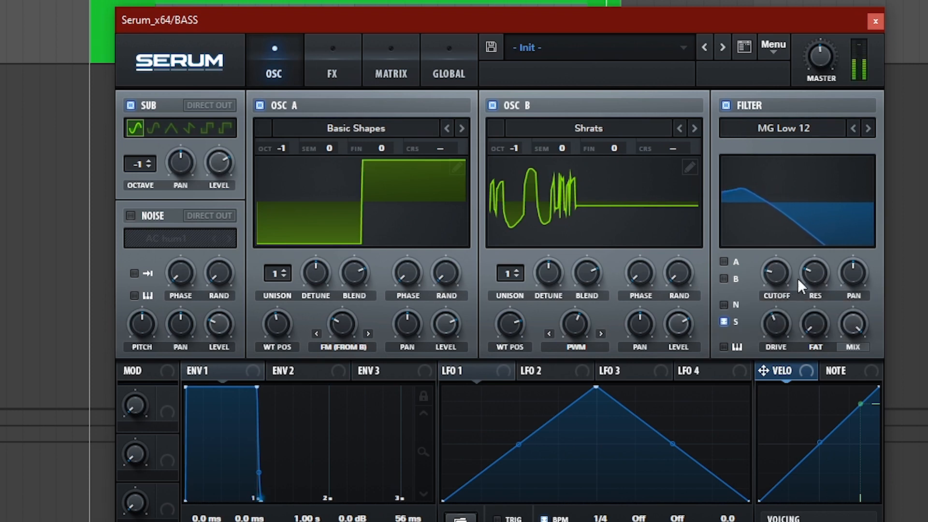
{"action": "left_click_drag", "start_coordinate": [812, 277], "coordinate": [808, 270]}
{"action": "left_click_drag", "start_coordinate": [807, 327], "coordinate": [860, 234]}
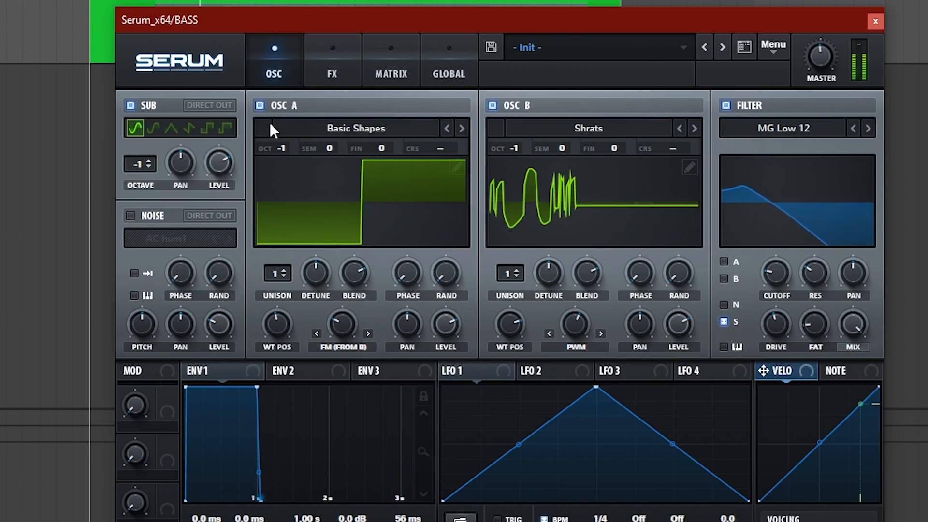
{"action": "left_click", "coordinate": [129, 106]}
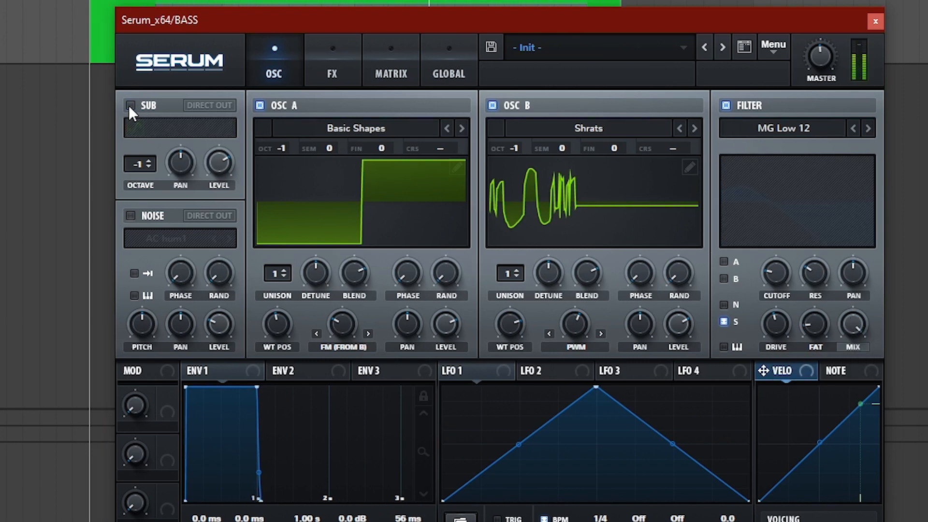
{"action": "left_click", "coordinate": [130, 105]}
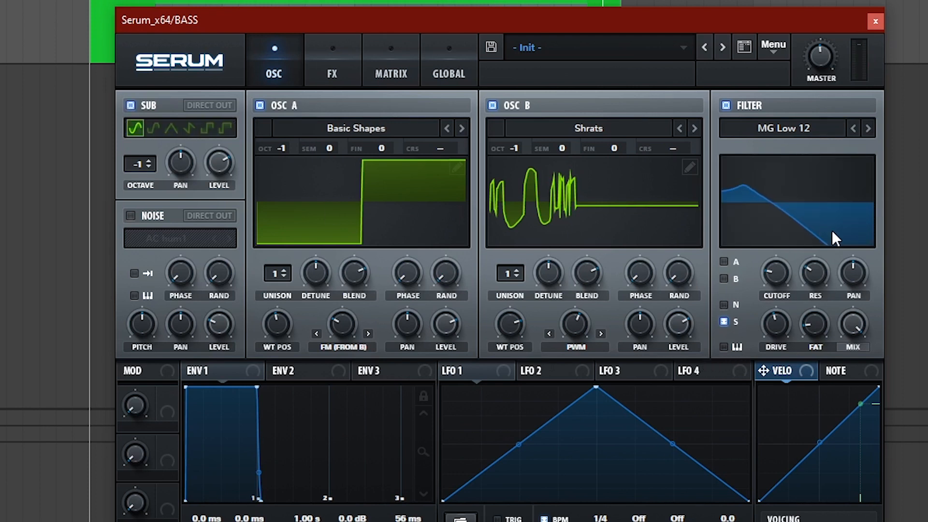
Fine-tune the filter's resonance, drive and cutoff, and compare the patch again with the Sub off and on.
{"action": "mouse_move", "coordinate": [820, 280]}
{"action": "left_click_drag", "start_coordinate": [811, 274], "coordinate": [833, 309]}
{"action": "left_click_drag", "start_coordinate": [772, 328], "coordinate": [787, 344]}
{"action": "left_click_drag", "start_coordinate": [777, 271], "coordinate": [792, 291]}
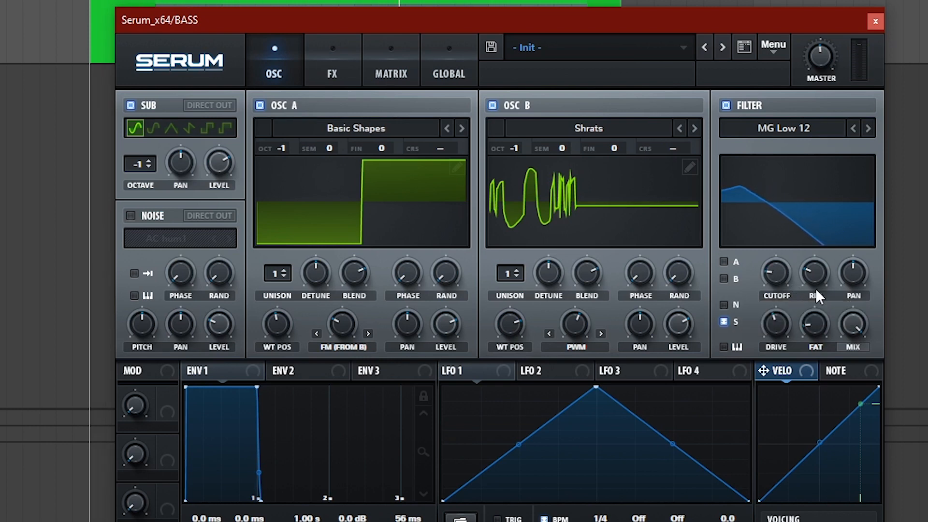
{"action": "left_click", "coordinate": [131, 105]}
{"action": "left_click", "coordinate": [131, 106]}
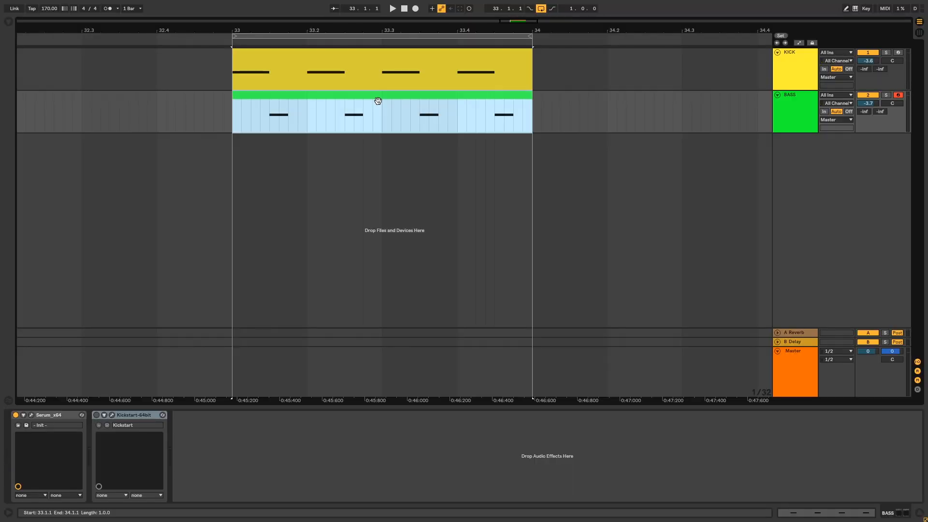
Extend all four F#1 notes in the BASS clip one sixteenth earlier, with the first starting at 1.1.2.
{"action": "double_click", "coordinate": [378, 101]}
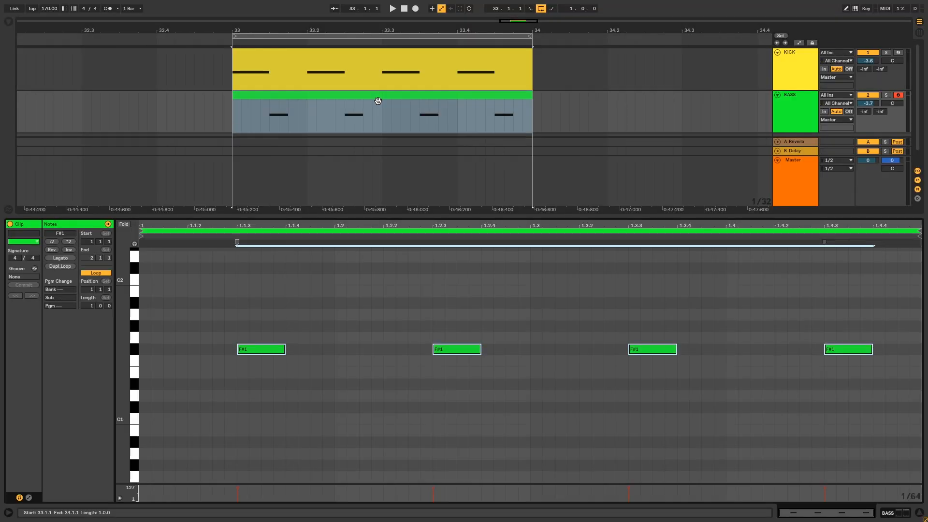
{"action": "left_click_drag", "start_coordinate": [228, 315], "coordinate": [845, 446]}
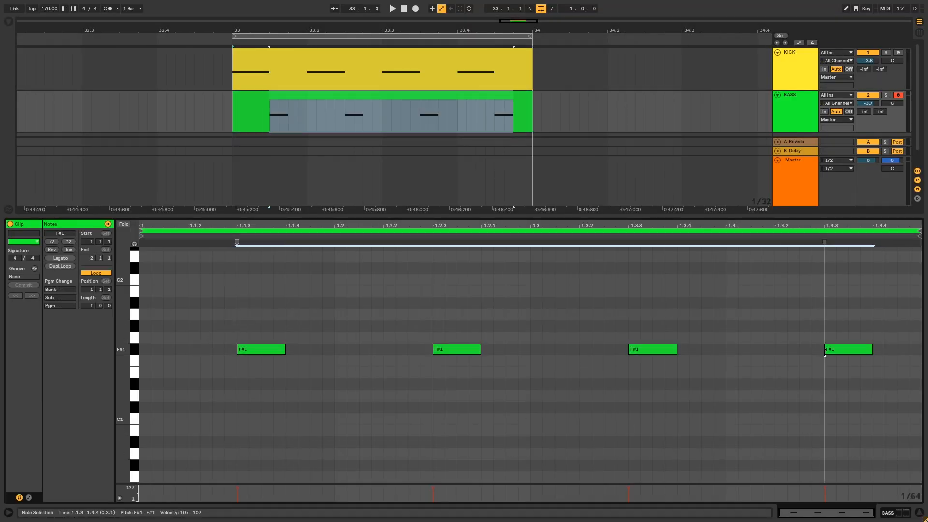
{"action": "left_click_drag", "start_coordinate": [824, 352], "coordinate": [777, 360]}
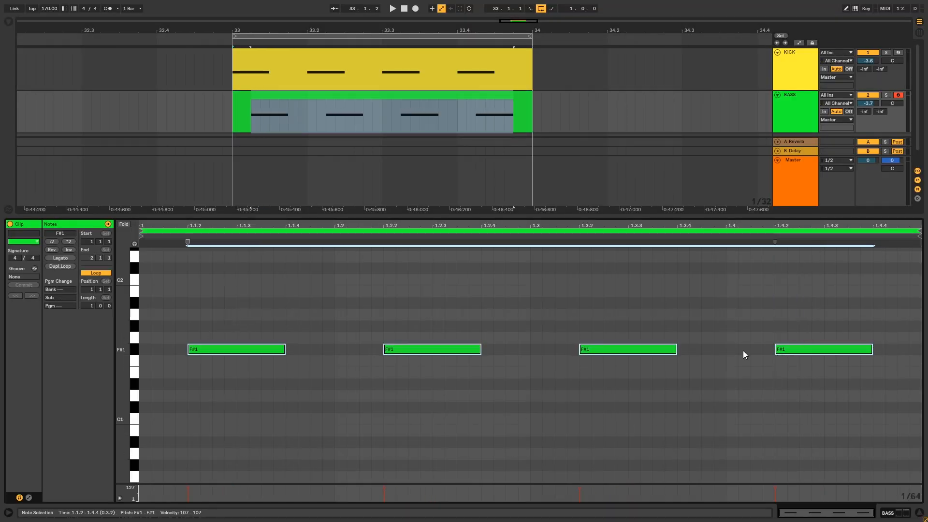
{"action": "left_click", "coordinate": [792, 103]}
{"action": "key", "text": "shift+Tab"}
{"action": "left_click", "coordinate": [792, 103]}
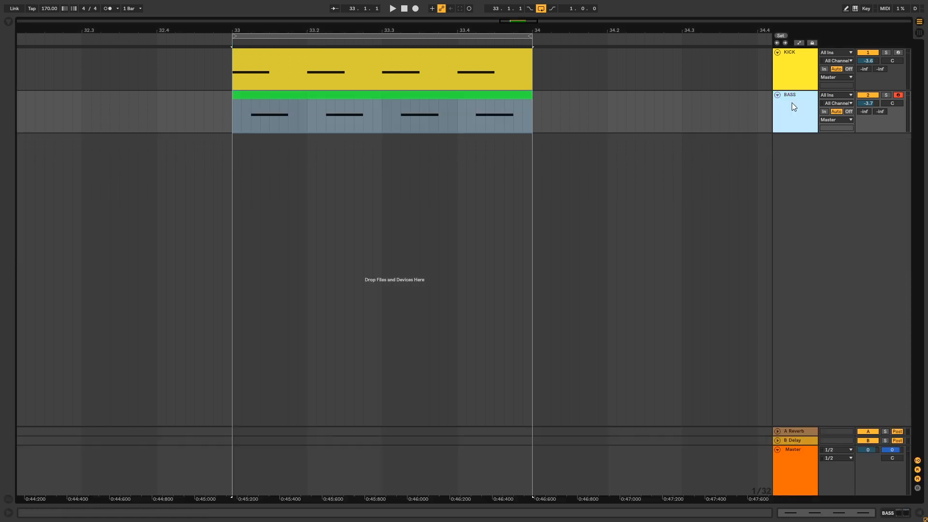
Enable Kickstart on the BASS track and play the loop to check its 1/4 sidechain curve at 100% mix.
{"action": "key", "text": "space"}
{"action": "double_click", "coordinate": [792, 102]}
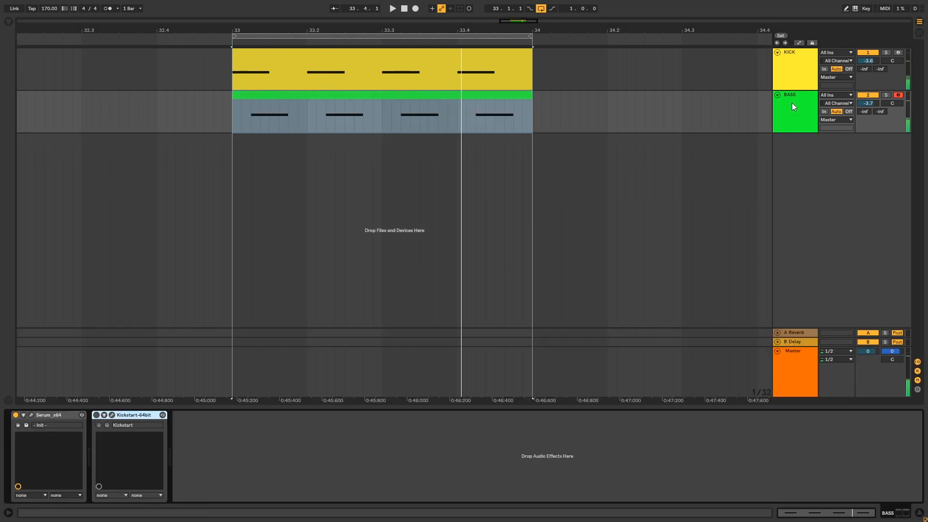
{"action": "left_click", "coordinate": [96, 415]}
{"action": "left_click", "coordinate": [111, 415]}
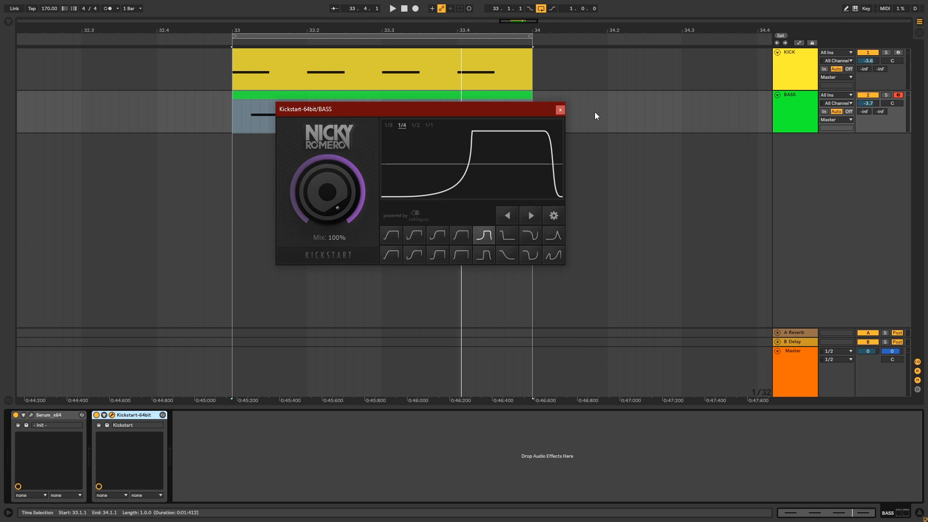
{"action": "key", "text": "space"}
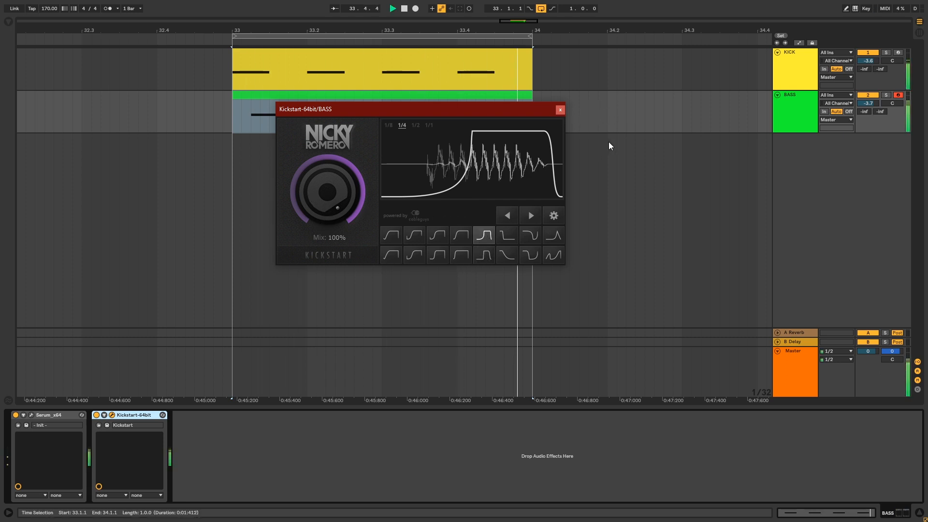
{"action": "key", "text": "space"}
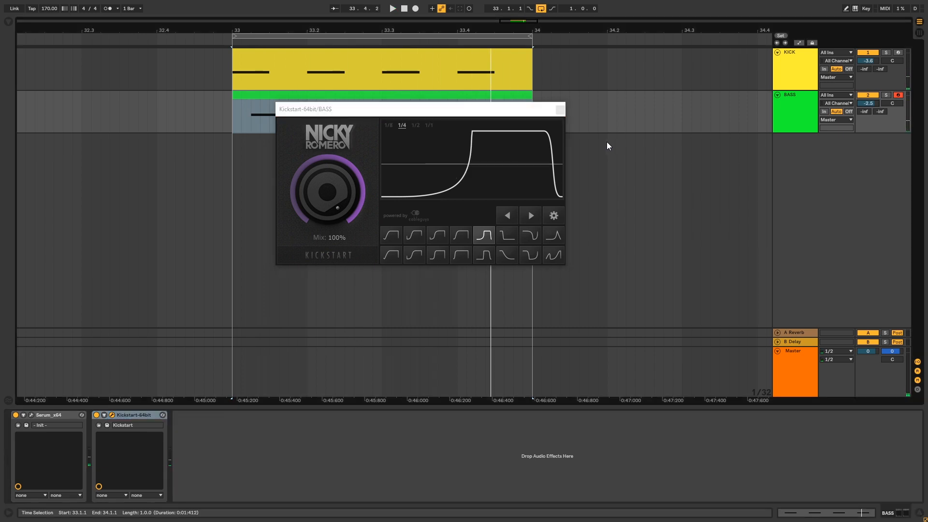
{"action": "left_click", "coordinate": [560, 109]}
Bring up Serum on the BASS track to review its oscillator settings, and close its window.
{"action": "key", "text": "ctrl+alt+p"}
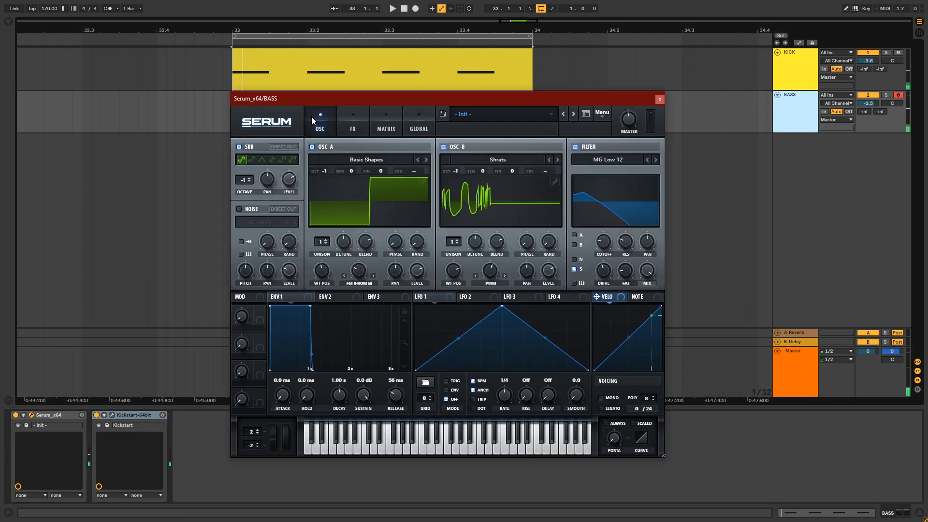
{"action": "left_click", "coordinate": [289, 121]}
{"action": "left_click", "coordinate": [358, 103]}
{"action": "left_click", "coordinate": [659, 99]}
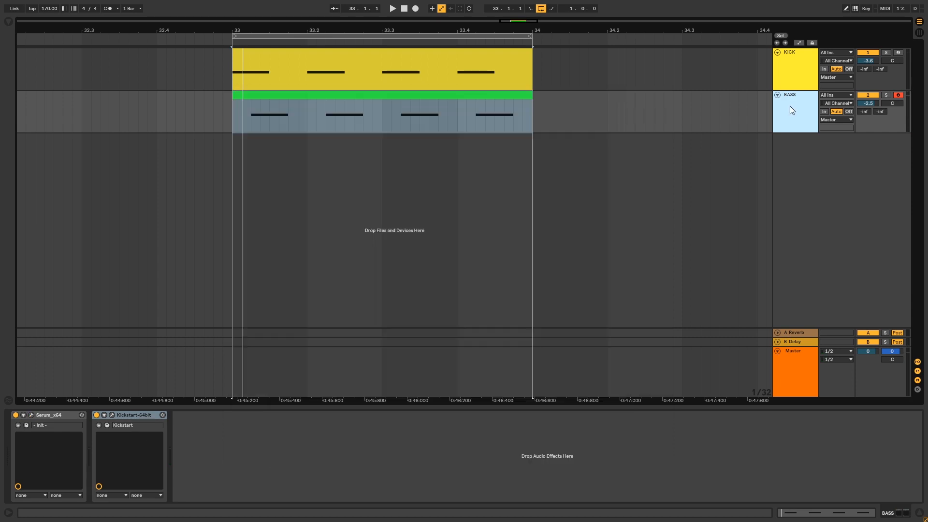
Add Sausage Fattener from the Favorites collection after Kickstart on the BASS track.
{"action": "left_click", "coordinate": [133, 417]}
{"action": "key", "text": "ctrl+alt+b"}
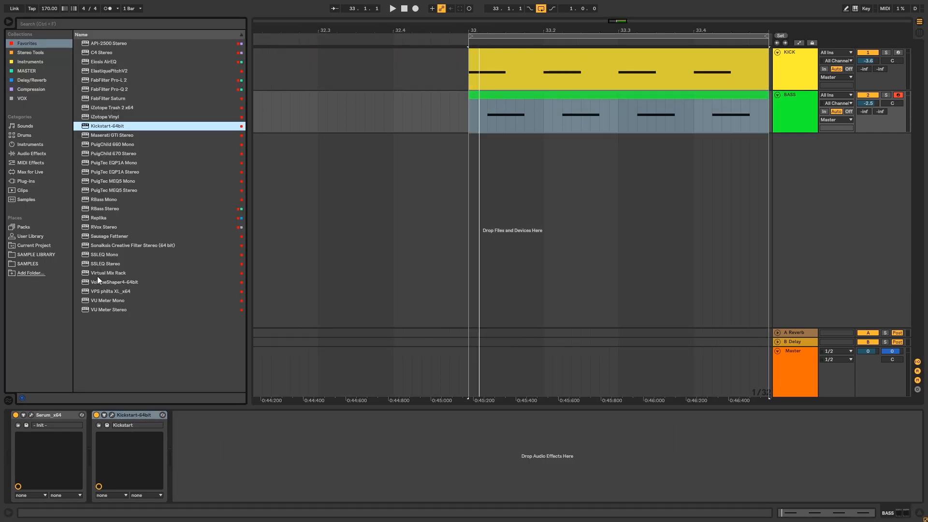
{"action": "double_click", "coordinate": [106, 236]}
Set Sausage Fattener's Fatness to about 25% and its Gain to -12.0 dB, and close the plug-in and the browser.
{"action": "mouse_move", "coordinate": [423, 195]}
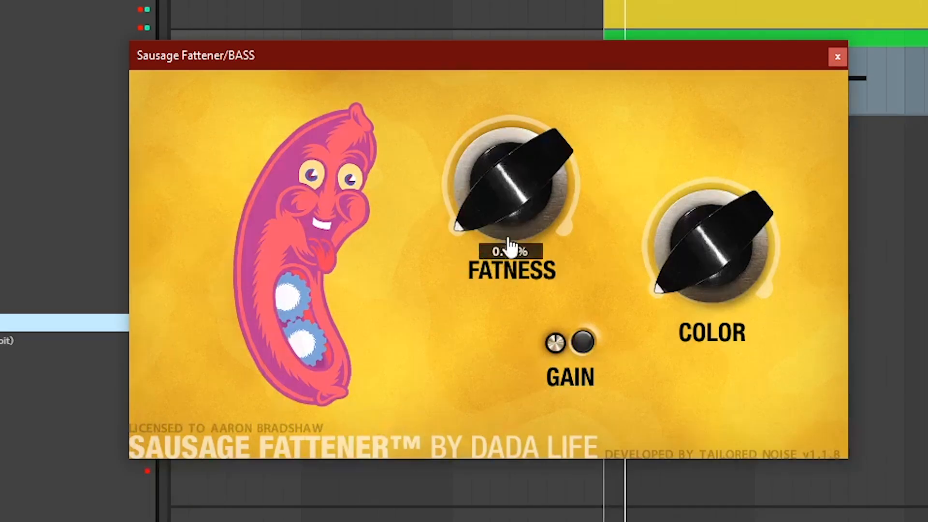
{"action": "left_click_drag", "start_coordinate": [515, 219], "coordinate": [515, 199]}
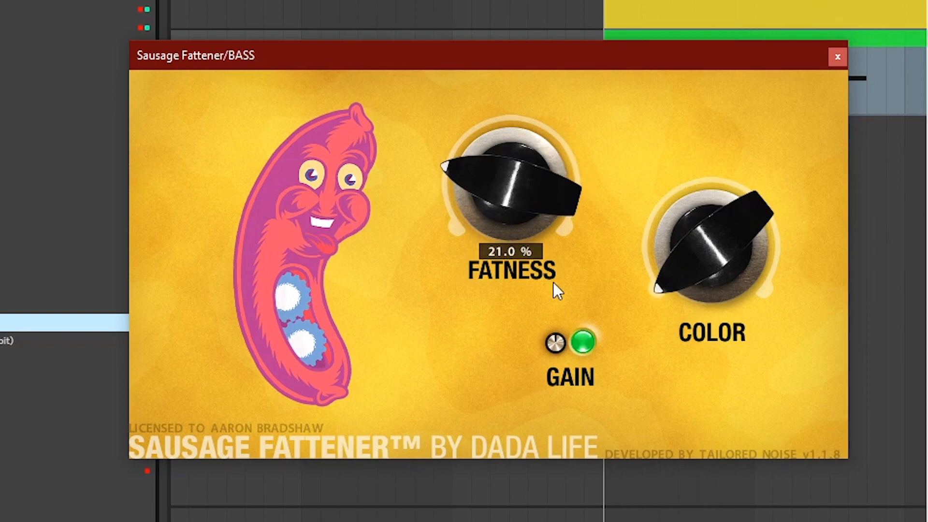
{"action": "mouse_move", "coordinate": [554, 375]}
{"action": "left_click_drag", "start_coordinate": [554, 374], "coordinate": [554, 397]}
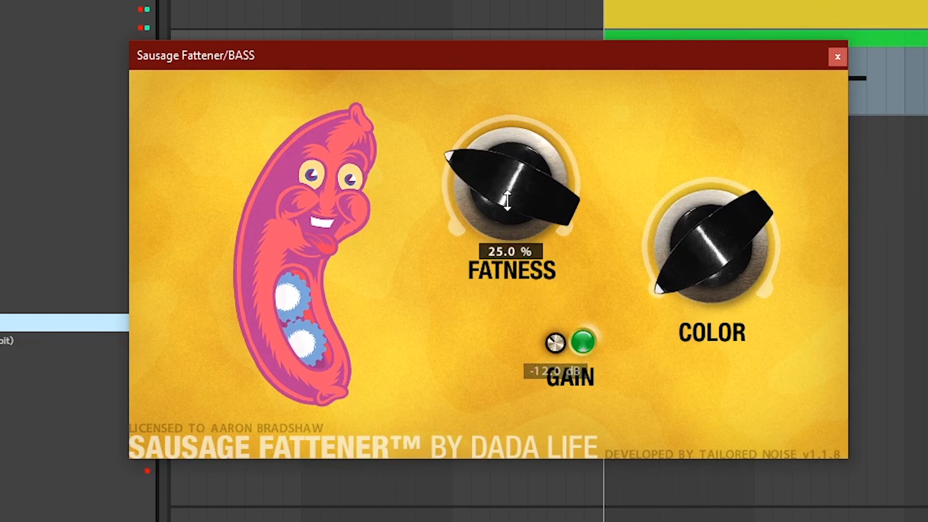
{"action": "left_click_drag", "start_coordinate": [532, 222], "coordinate": [534, 230]}
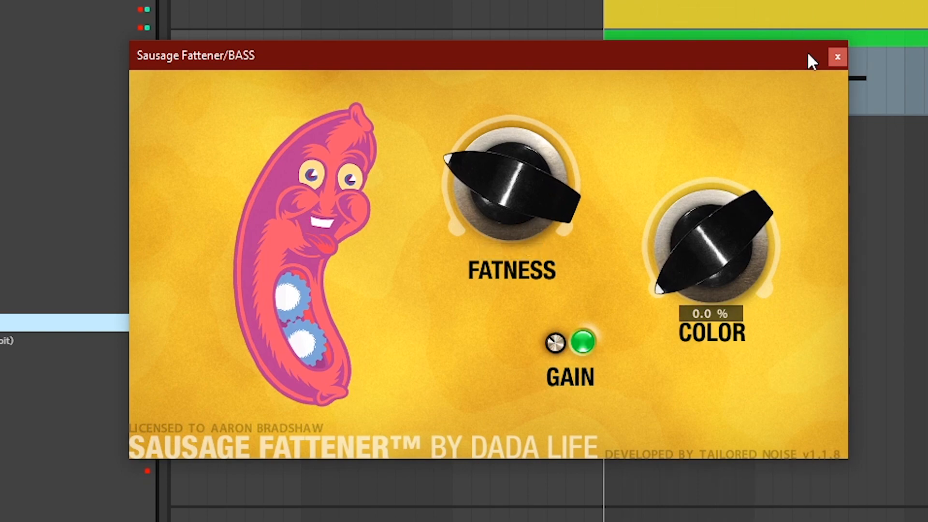
{"action": "left_click", "coordinate": [838, 57]}
{"action": "left_click", "coordinate": [5, 26]}
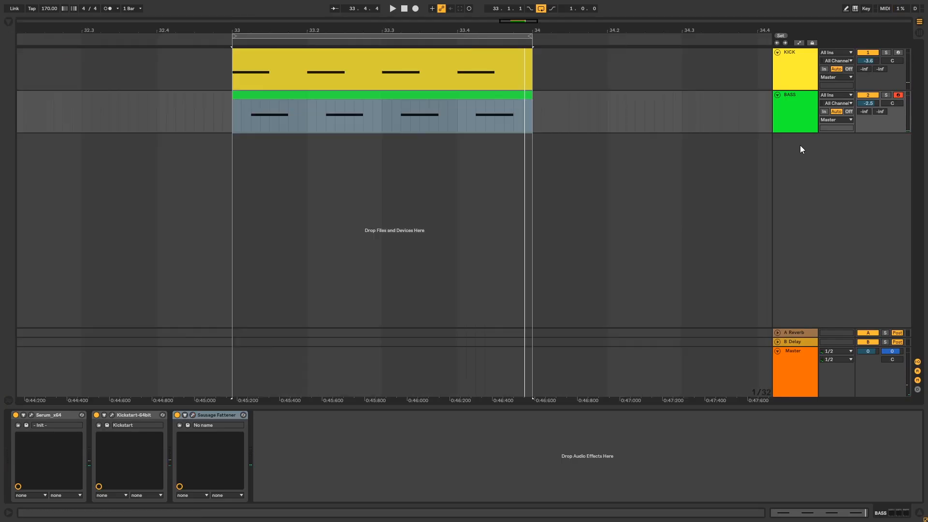
Insert a new MIDI track below the BASS track.
{"action": "right_click", "coordinate": [801, 104]}
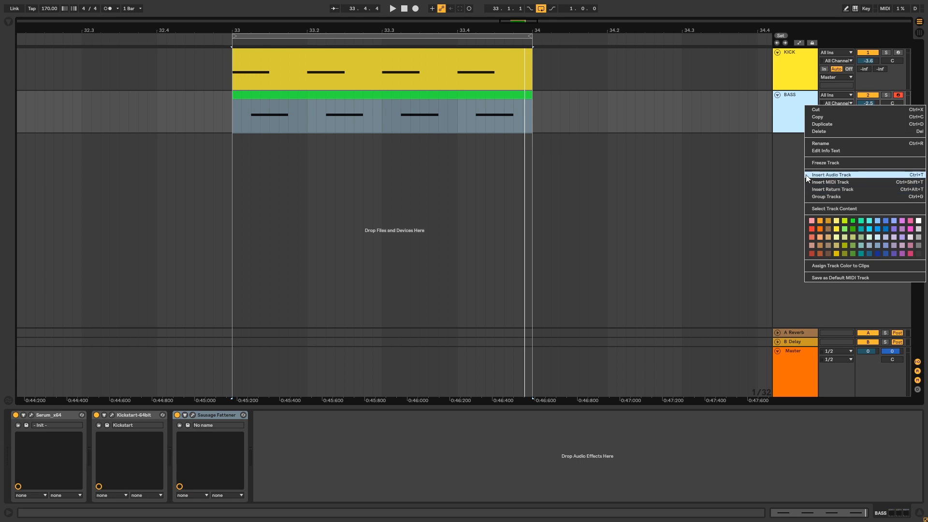
{"action": "left_click", "coordinate": [790, 117]}
{"action": "right_click", "coordinate": [801, 101]}
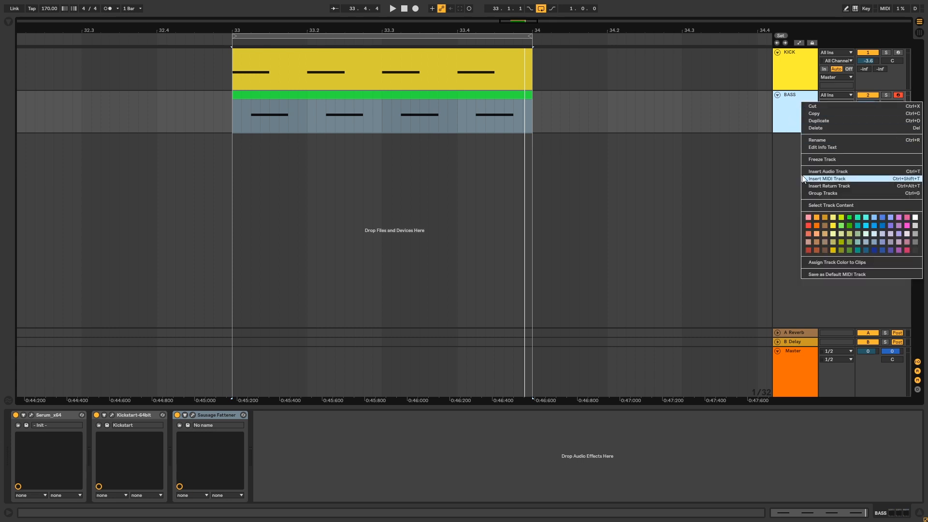
{"action": "left_click", "coordinate": [829, 179]}
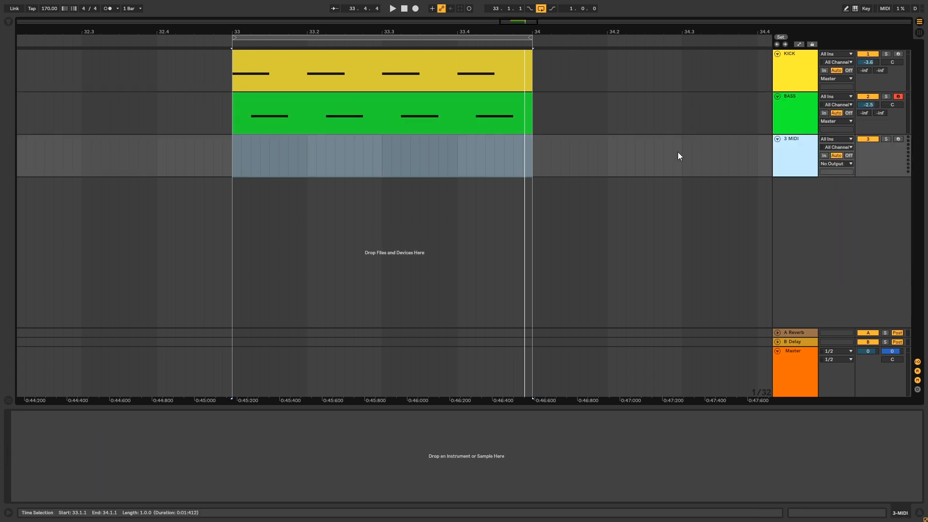
Copy the BASS clip onto the new MIDI track at bar 33 and rename the track SUB.
{"action": "left_click", "coordinate": [336, 98]}
{"action": "key", "text": "ctrl+c"}
{"action": "left_click", "coordinate": [810, 140]}
{"action": "key", "text": "ctrl+v"}
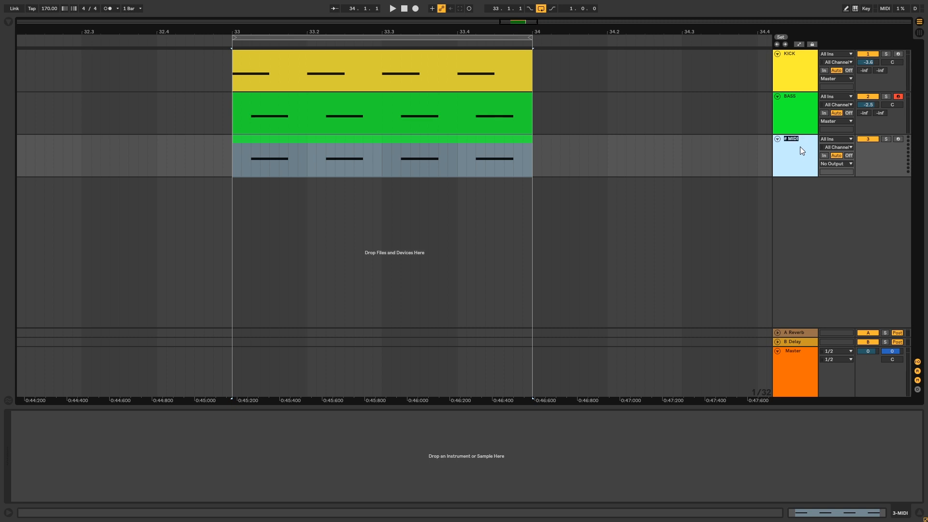
{"action": "type", "text": "SUB"}
{"action": "key", "text": "Return"}
Load Serum on the SUB track and set oscillator A's wavetable to Analog_BD_Sin.
{"action": "key", "text": "ctrl+alt+b"}
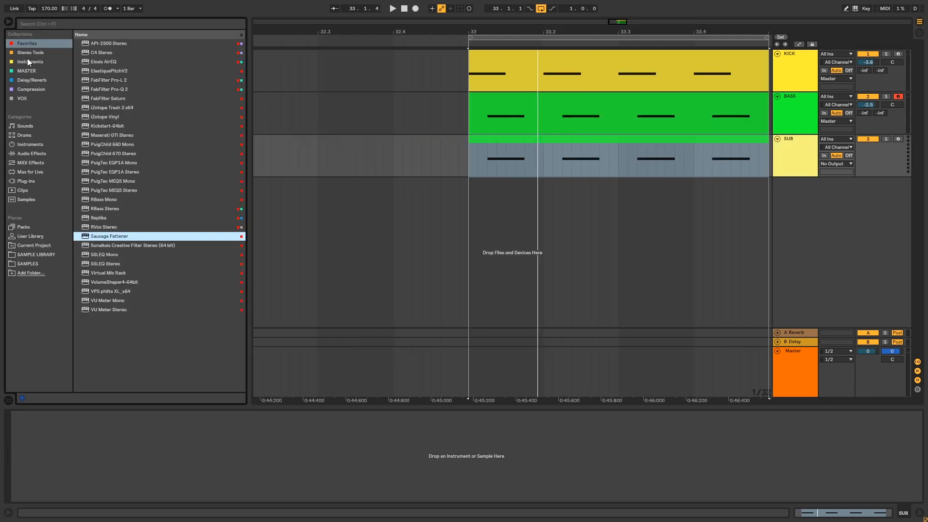
{"action": "left_click", "coordinate": [105, 144]}
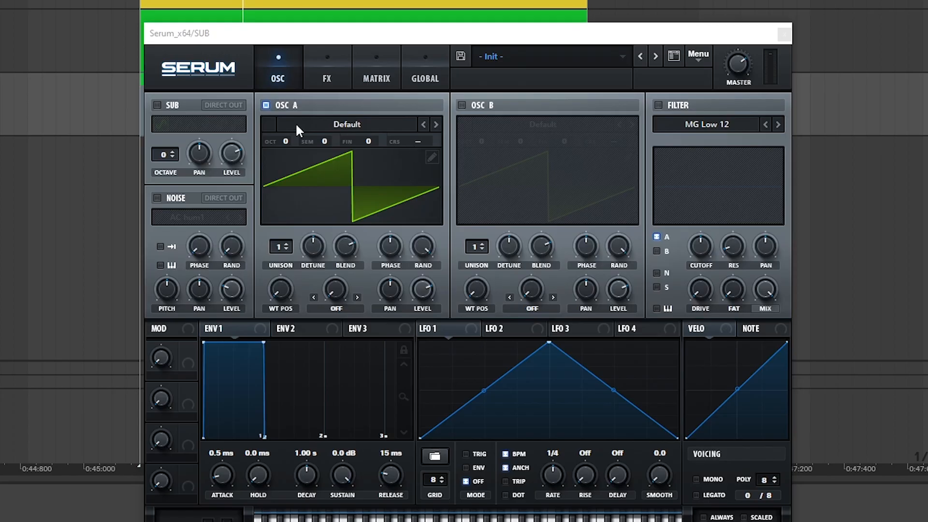
{"action": "left_click", "coordinate": [297, 130]}
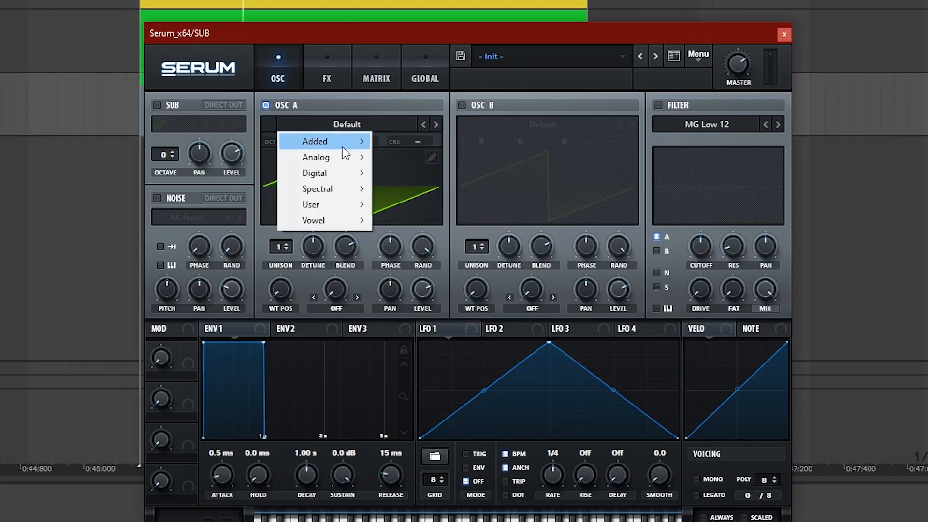
{"action": "mouse_move", "coordinate": [338, 157]}
{"action": "left_click", "coordinate": [422, 183]}
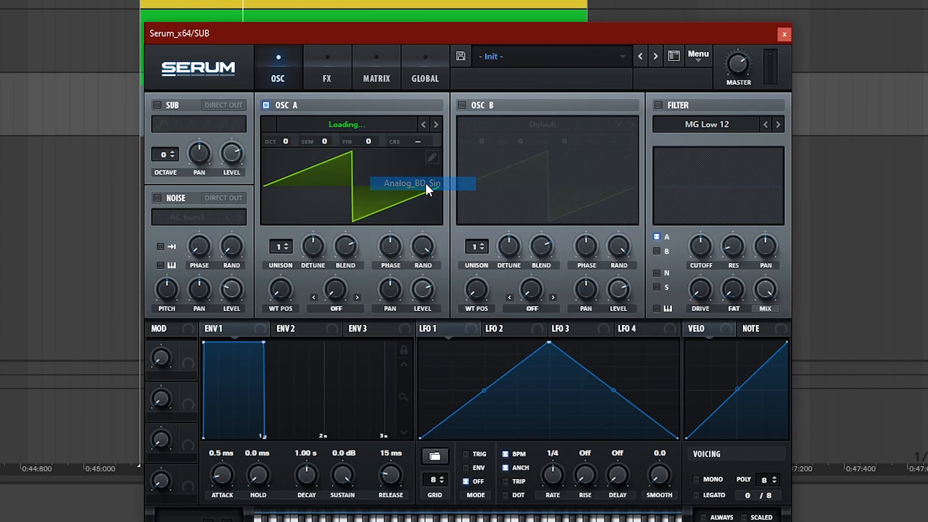
Turn down oscillator A's phase setting and give envelope 1 a 0.0 ms attack and 65 ms release.
{"action": "left_click_drag", "start_coordinate": [399, 252], "coordinate": [400, 419]}
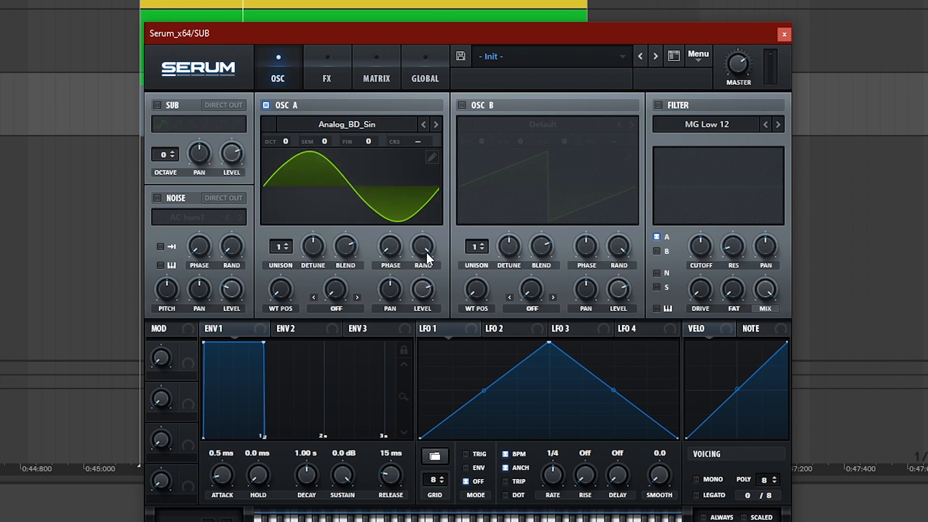
{"action": "left_click_drag", "start_coordinate": [211, 471], "coordinate": [225, 498]}
{"action": "left_click_drag", "start_coordinate": [392, 478], "coordinate": [395, 472]}
{"action": "left_click", "coordinate": [386, 476]}
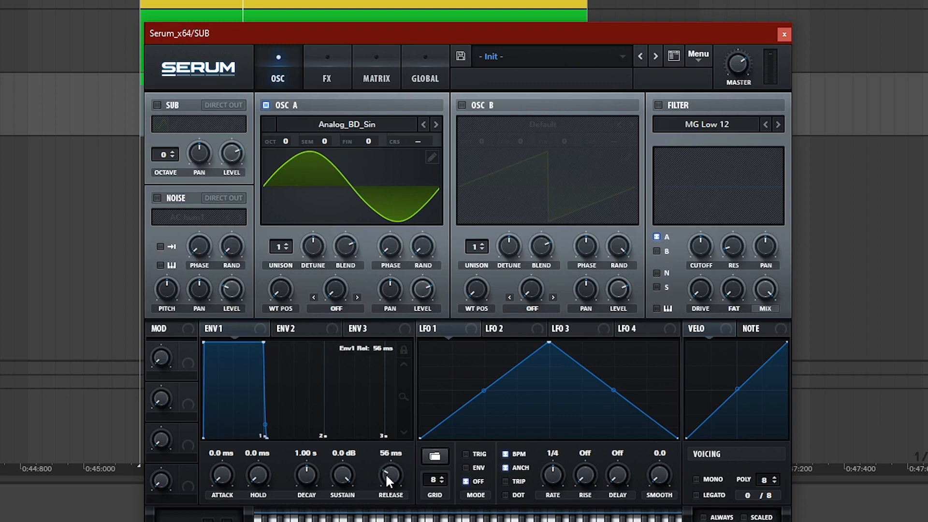
{"action": "left_click_drag", "start_coordinate": [385, 474], "coordinate": [380, 456]}
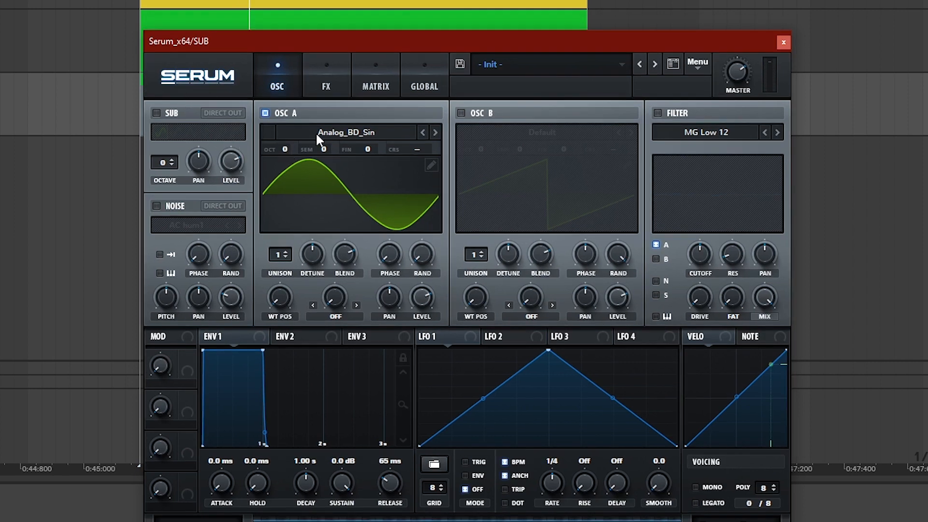
Lower oscillator A's octave to -1 and enable the MG Low 12 filter with a reduced cutoff and slight resonance.
{"action": "left_click_drag", "start_coordinate": [285, 150], "coordinate": [285, 164]}
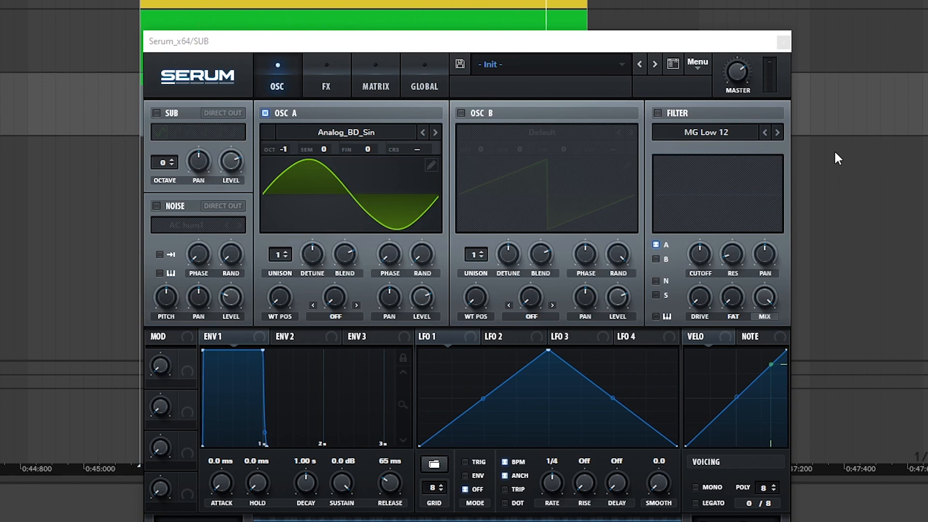
{"action": "left_click", "coordinate": [656, 113]}
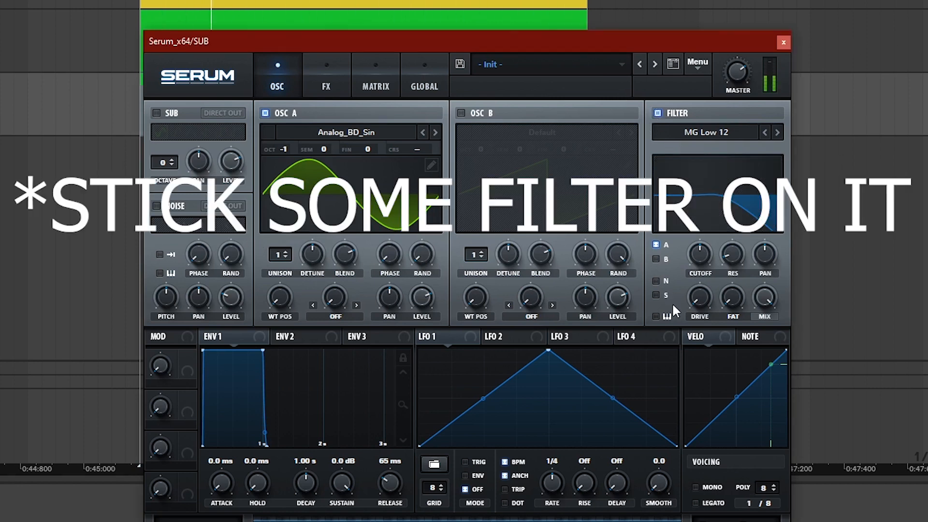
{"action": "mouse_move", "coordinate": [699, 255]}
{"action": "left_mouse_down"}
{"action": "mouse_move", "coordinate": [701, 305]}
{"action": "mouse_move", "coordinate": [709, 265]}
{"action": "left_mouse_up"}
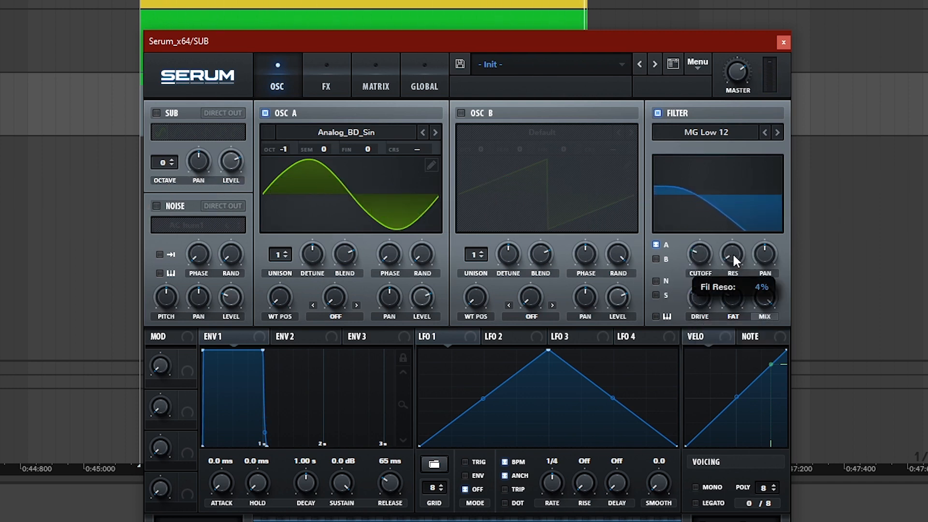
{"action": "left_click_drag", "start_coordinate": [701, 256], "coordinate": [701, 252]}
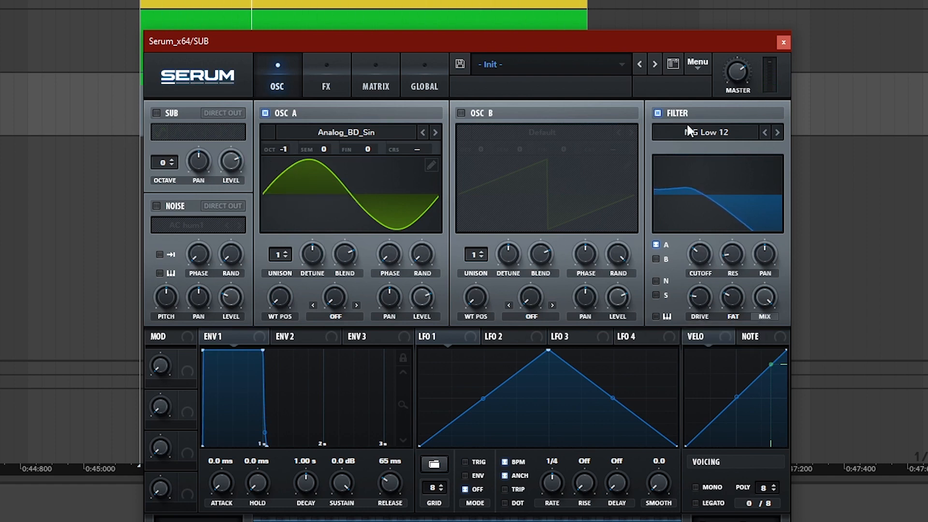
Add a Diode 1 distortion to the sub patch and reduce its drive and mix.
{"action": "left_click", "coordinate": [319, 86]}
{"action": "left_click", "coordinate": [167, 140]}
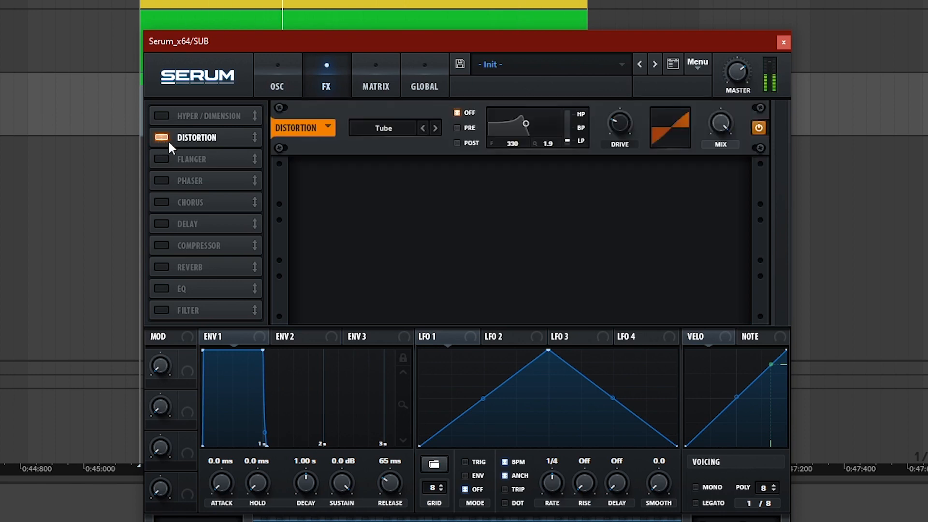
{"action": "left_click", "coordinate": [389, 127]}
{"action": "left_click", "coordinate": [390, 193]}
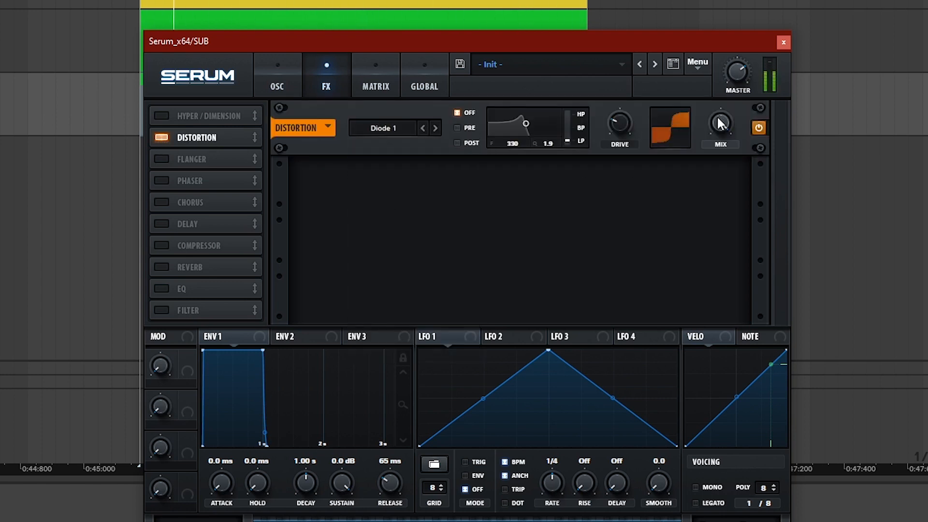
{"action": "left_click_drag", "start_coordinate": [615, 131], "coordinate": [615, 138]}
{"action": "left_click_drag", "start_coordinate": [720, 123], "coordinate": [720, 146]}
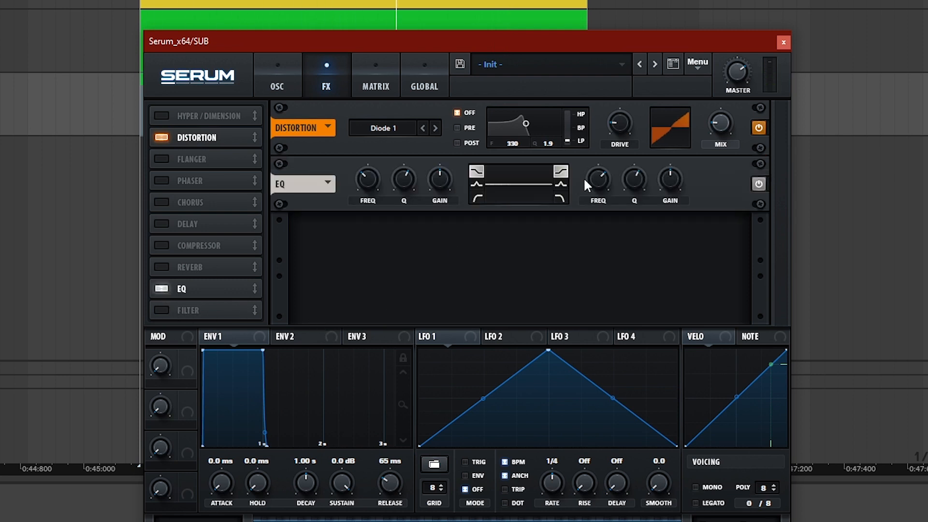
Set the Serum EQ's high band to low-pass, lower its frequency and Q, and close Serum.
{"action": "left_click", "coordinate": [559, 198]}
{"action": "mouse_move", "coordinate": [641, 164]}
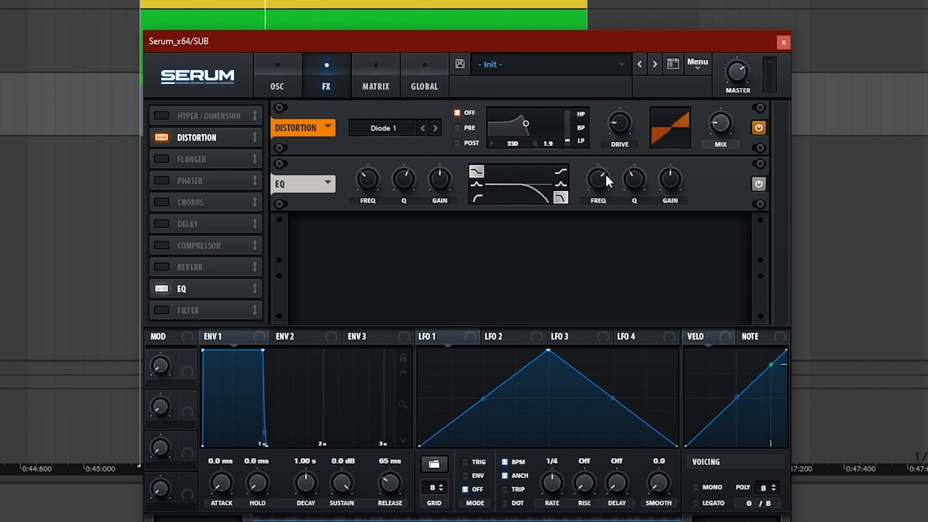
{"action": "left_click_drag", "start_coordinate": [606, 176], "coordinate": [596, 214]}
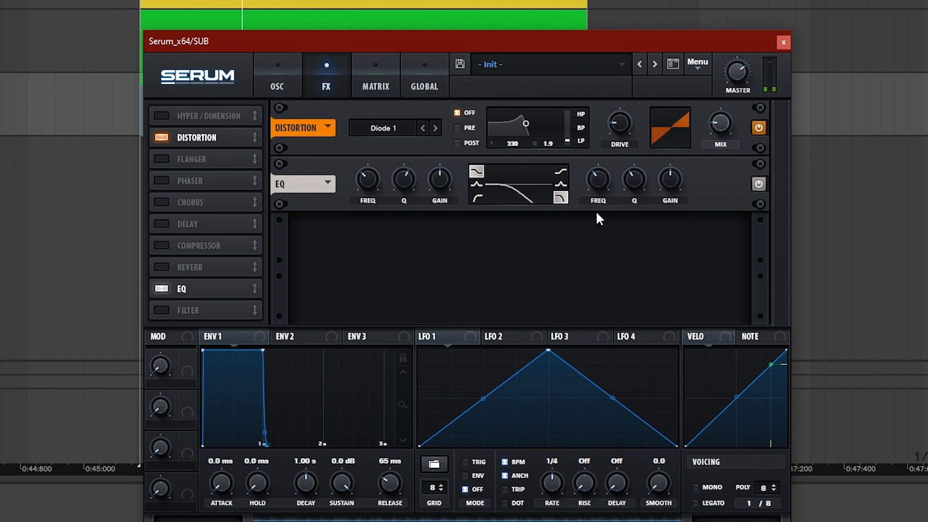
{"action": "left_click_drag", "start_coordinate": [634, 180], "coordinate": [596, 186]}
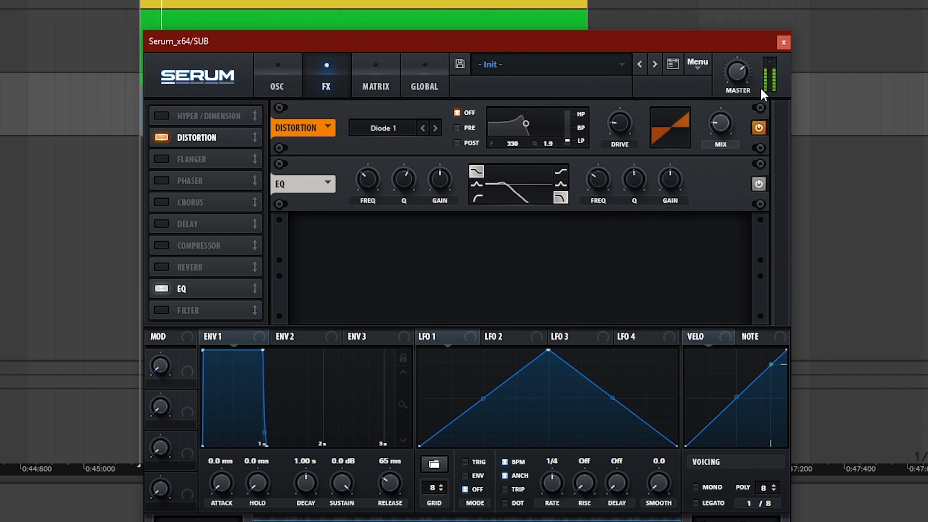
{"action": "left_click", "coordinate": [783, 42]}
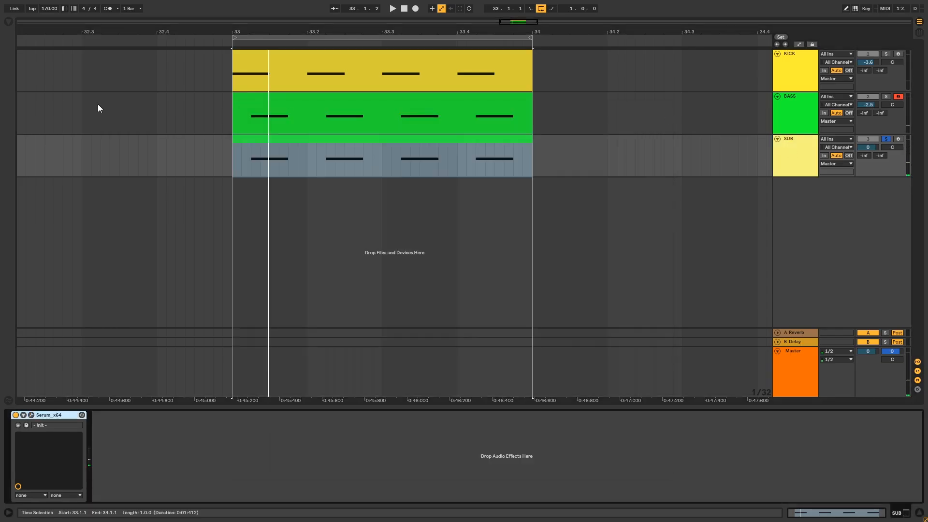
Load FabFilter Pro-Q 2 from Favorites after Serum on the SUB track and close the browser.
{"action": "left_click", "coordinate": [8, 23]}
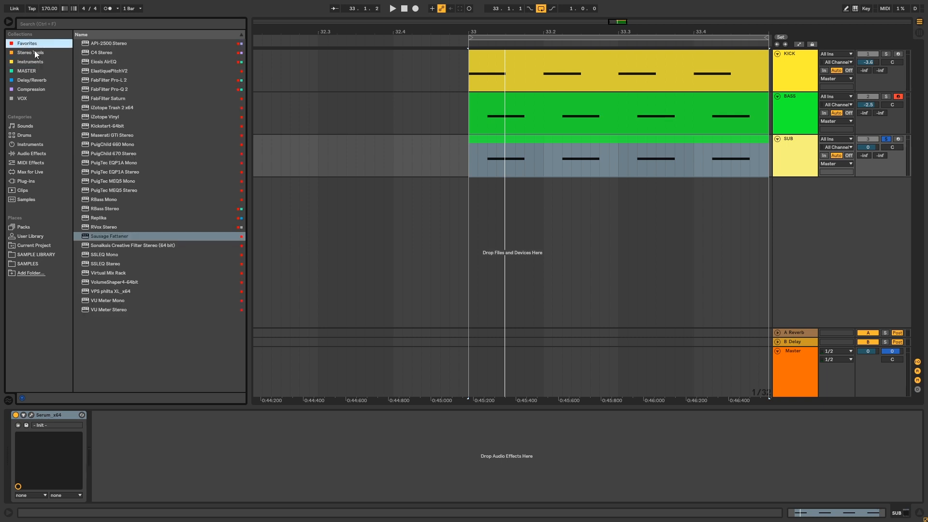
{"action": "double_click", "coordinate": [122, 89]}
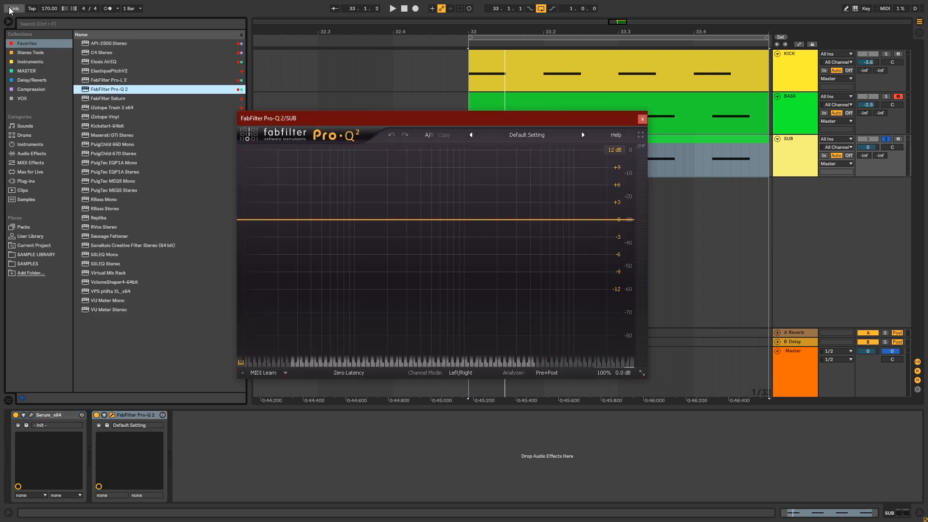
{"action": "left_click", "coordinate": [8, 22]}
{"action": "left_click_drag", "start_coordinate": [540, 120], "coordinate": [565, 143]}
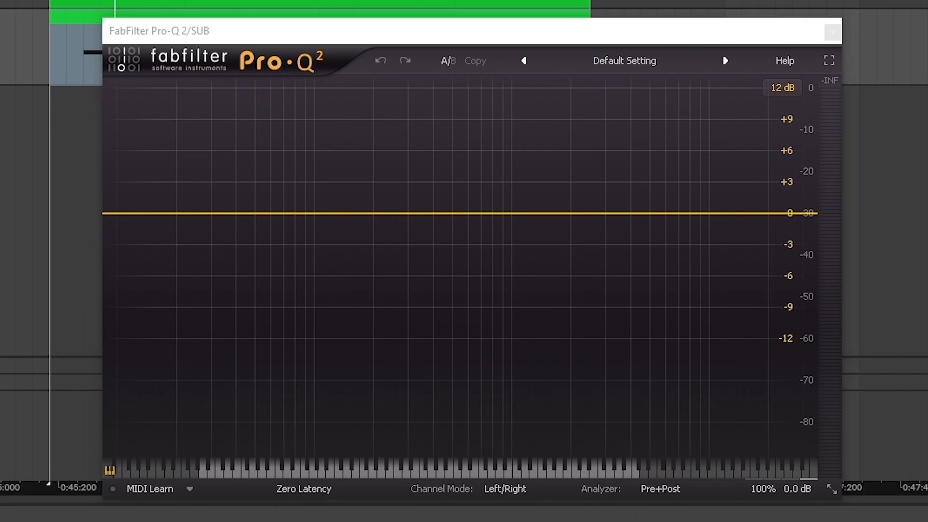
Create a 24 dB/oct high cut at about 111 Hz in the SUB track's Pro-Q 2 and close the plug-in.
{"action": "key", "text": "space"}
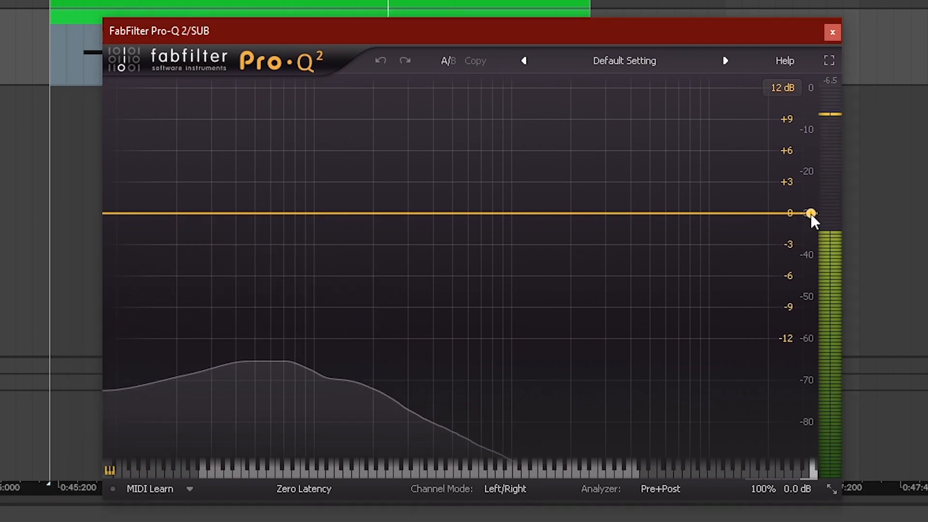
{"action": "left_click_drag", "start_coordinate": [811, 216], "coordinate": [777, 220]}
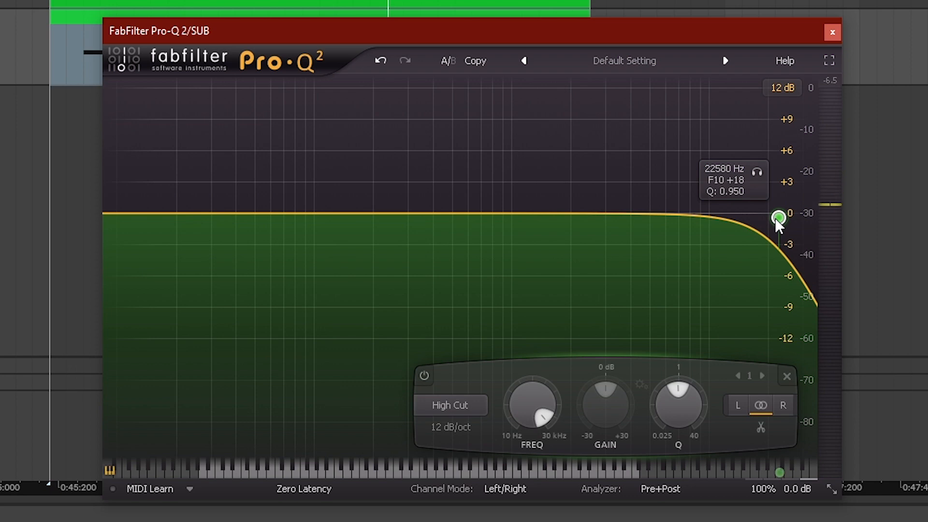
{"action": "left_click", "coordinate": [454, 427]}
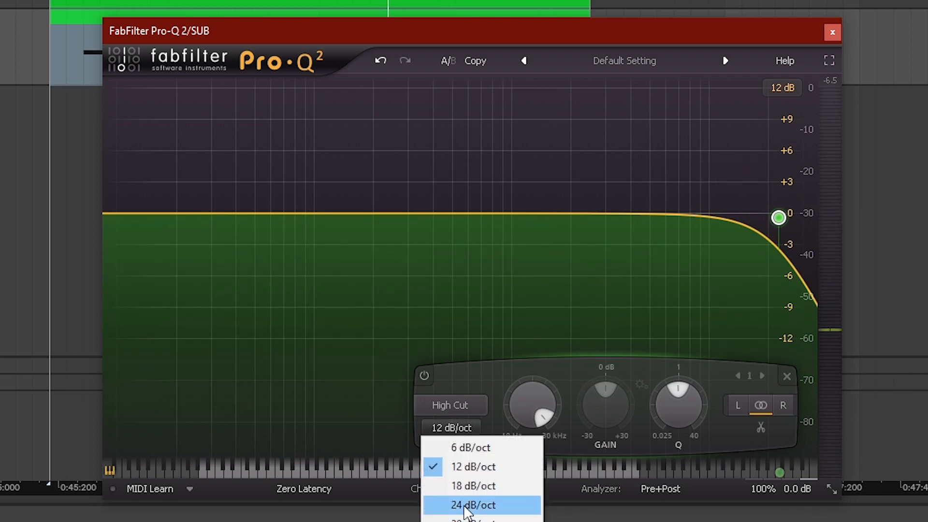
{"action": "left_click", "coordinate": [466, 502]}
{"action": "mouse_move", "coordinate": [778, 216]}
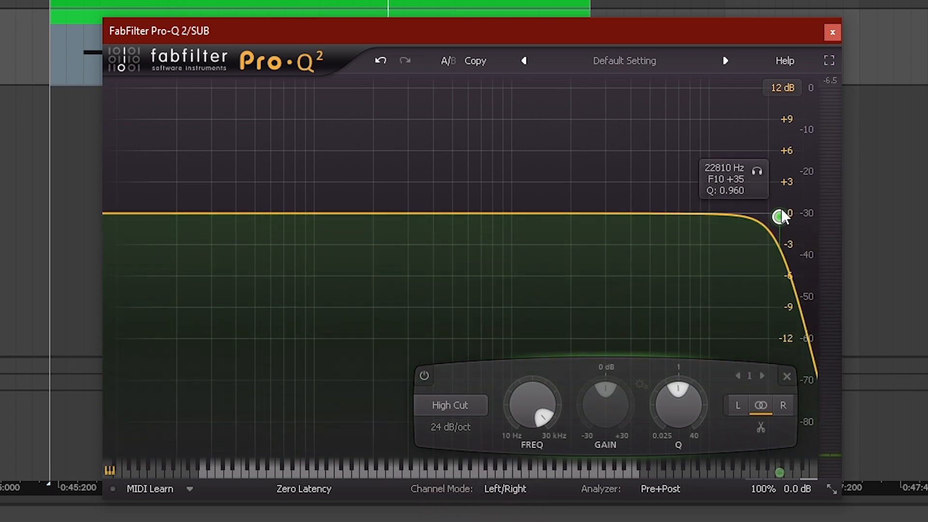
{"action": "left_click_drag", "start_coordinate": [772, 202], "coordinate": [337, 151]}
{"action": "left_click_drag", "start_coordinate": [388, 171], "coordinate": [344, 172]}
{"action": "mouse_move", "coordinate": [321, 216]}
{"action": "left_mouse_down"}
{"action": "mouse_move", "coordinate": [309, 216]}
{"action": "mouse_move", "coordinate": [333, 220]}
{"action": "mouse_move", "coordinate": [323, 213]}
{"action": "mouse_move", "coordinate": [317, 225]}
{"action": "left_mouse_up"}
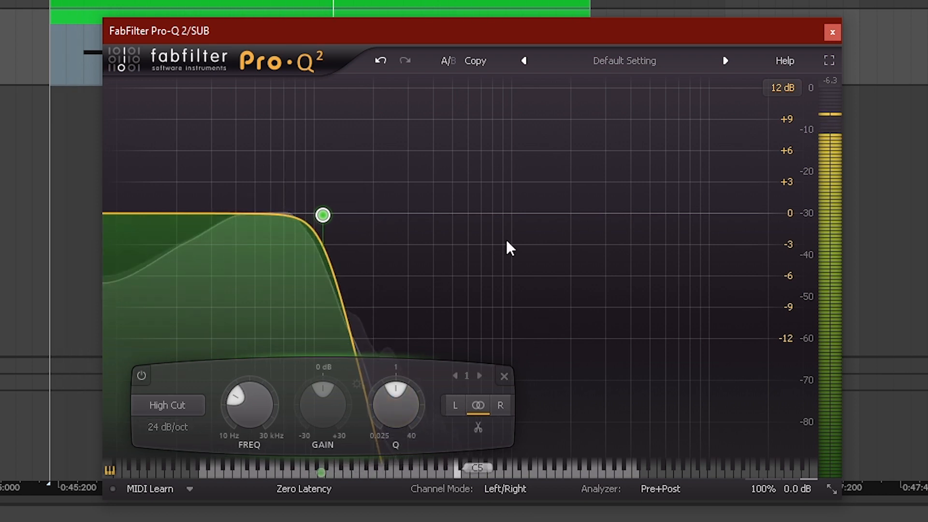
{"action": "left_click", "coordinate": [832, 32]}
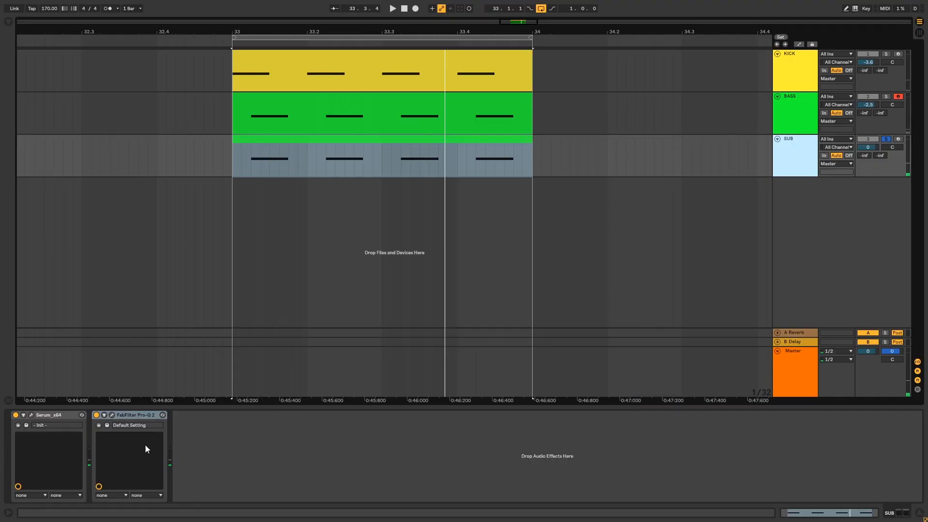
Copy Pro-Q 2 from the SUB track to the end of the BASS track's device chain, and solo BASS.
{"action": "right_click", "coordinate": [135, 414]}
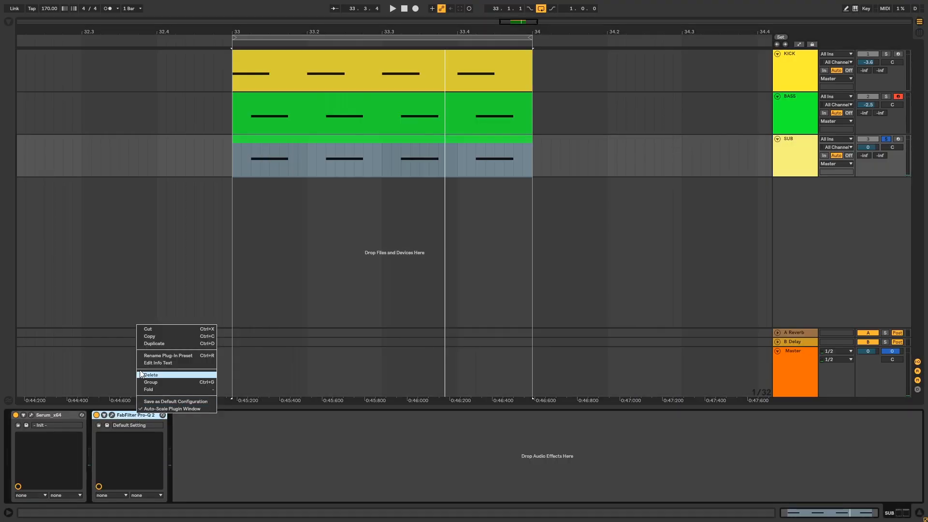
{"action": "left_click", "coordinate": [155, 336]}
{"action": "left_click", "coordinate": [800, 114]}
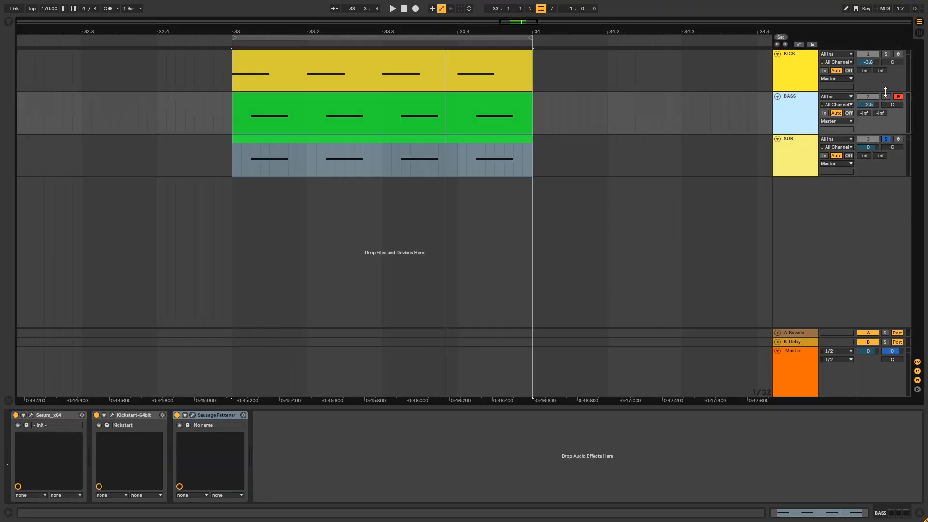
{"action": "left_click", "coordinate": [886, 87]}
{"action": "left_click", "coordinate": [886, 96]}
{"action": "key", "text": "space"}
{"action": "left_click", "coordinate": [810, 107]}
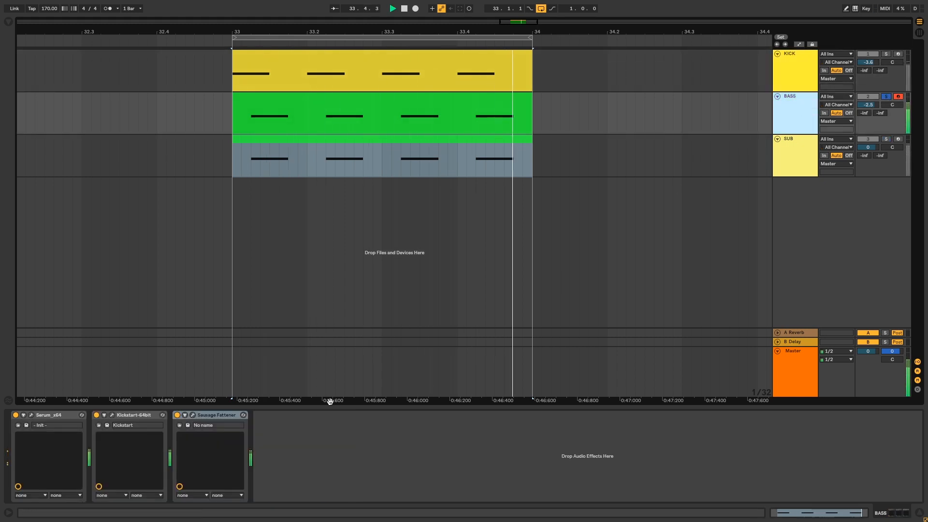
{"action": "left_click", "coordinate": [309, 453]}
{"action": "key", "text": "ctrl+v"}
Change the BASS track's Pro-Q 2 band from High Cut to Low Cut and close the plug-in.
{"action": "left_click", "coordinate": [273, 415]}
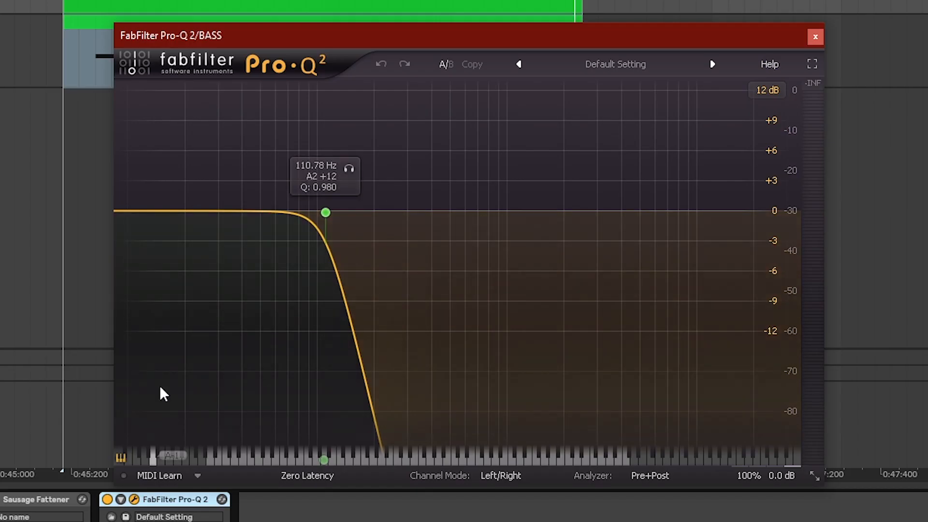
{"action": "left_click", "coordinate": [326, 213]}
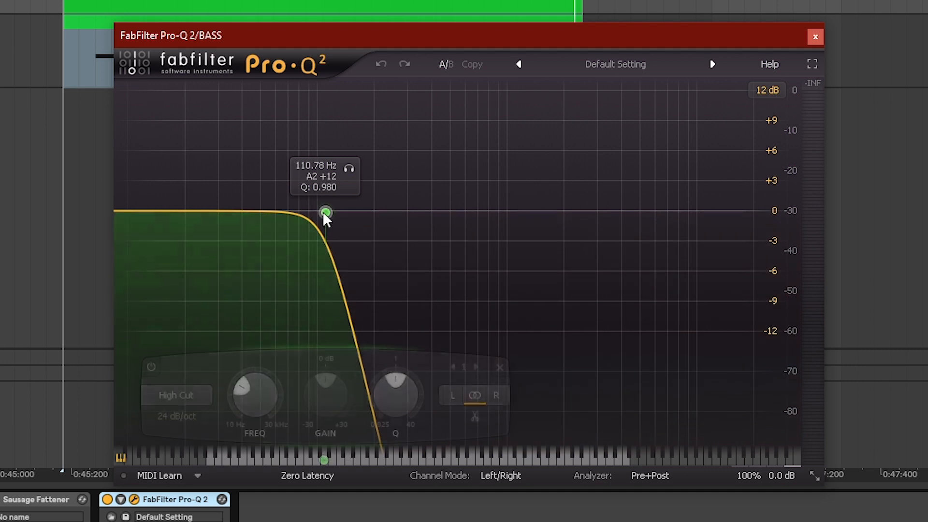
{"action": "left_click", "coordinate": [177, 395]}
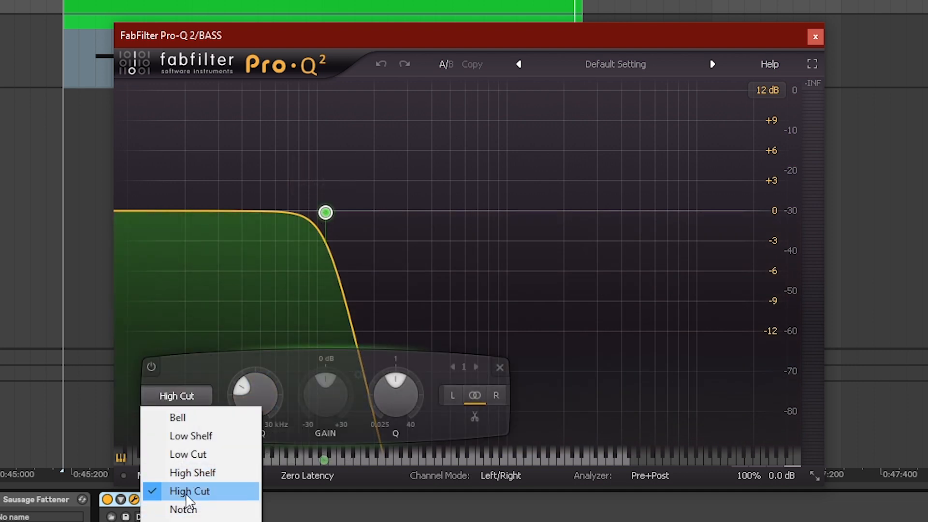
{"action": "left_click", "coordinate": [188, 451]}
{"action": "left_click", "coordinate": [815, 37]}
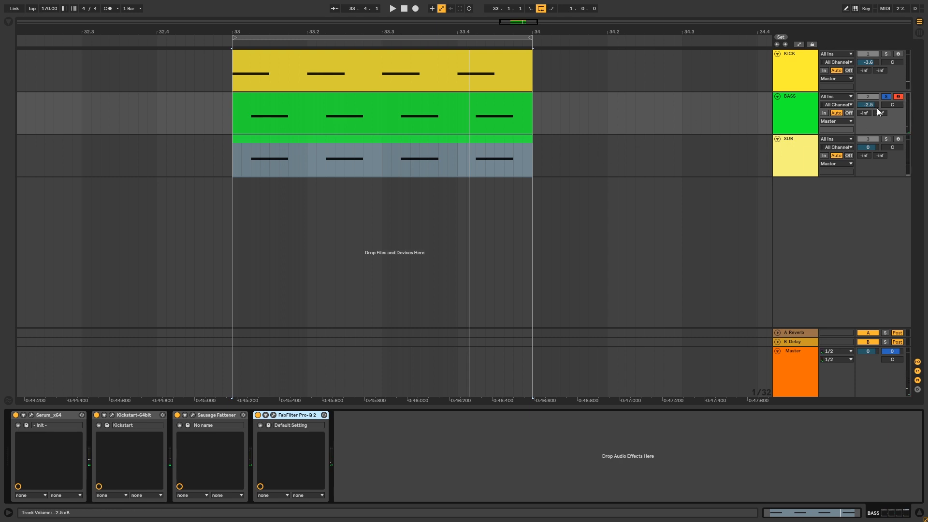
Solo SUB together with BASS, play the loop and set the SUB track's volume to -2.5 dB.
{"action": "left_click", "coordinate": [886, 139]}
{"action": "key", "text": "space"}
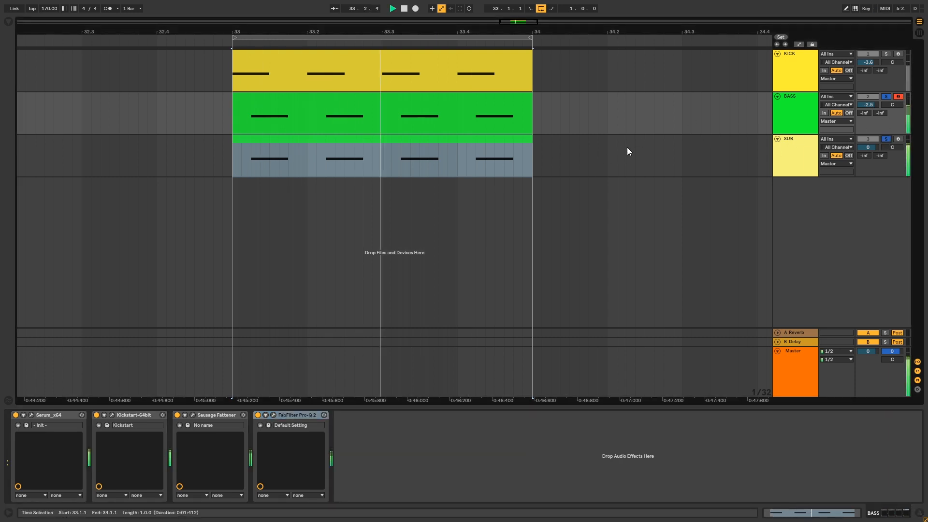
{"action": "left_click", "coordinate": [799, 124]}
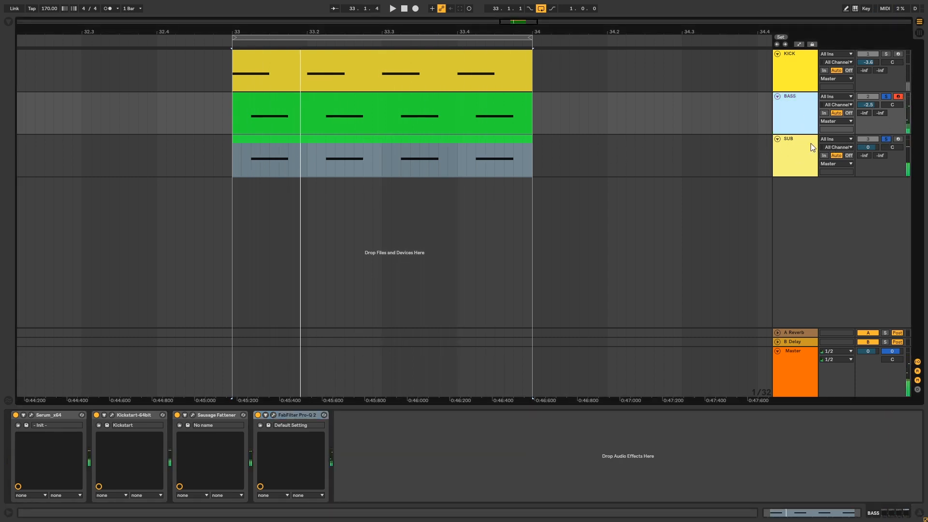
{"action": "left_click", "coordinate": [810, 143]}
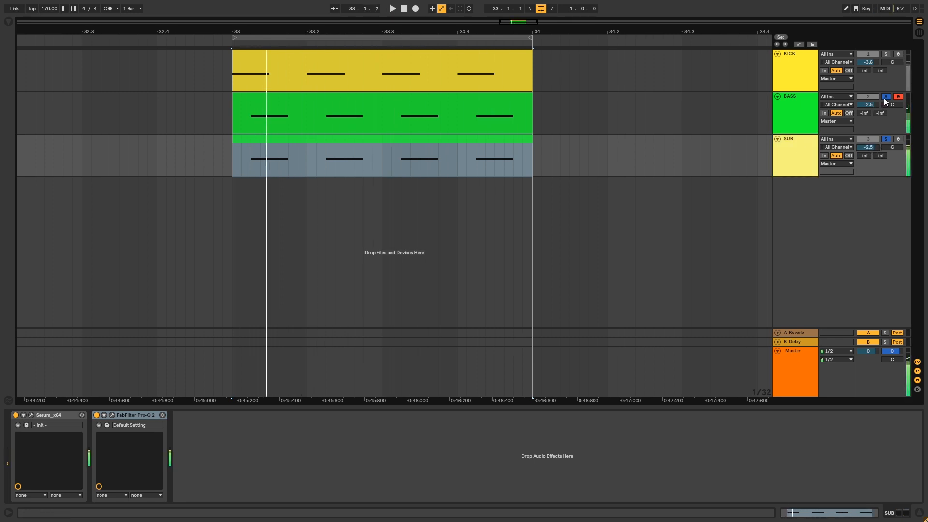
Compare the device chains and clips of the BASS and SUB tracks.
{"action": "left_click", "coordinate": [801, 153]}
{"action": "left_click", "coordinate": [799, 106]}
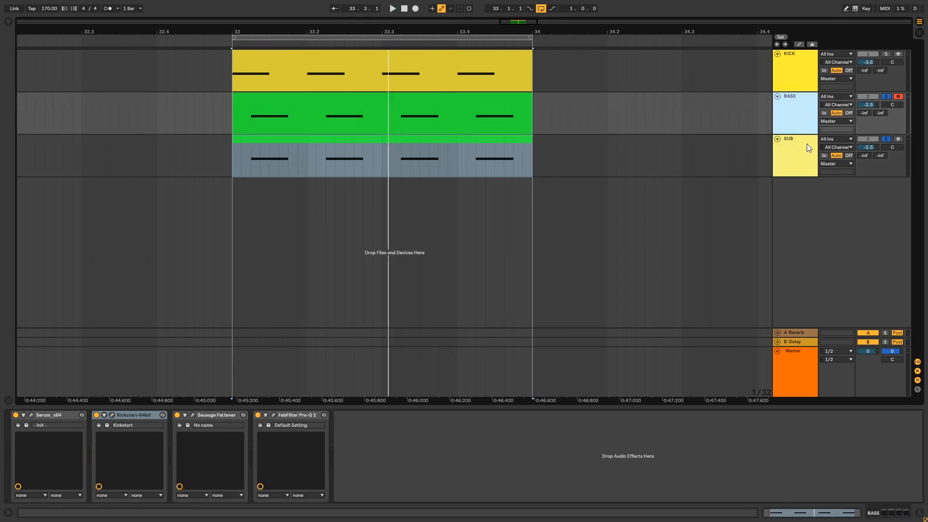
{"action": "left_click", "coordinate": [795, 152]}
{"action": "left_click", "coordinate": [400, 155]}
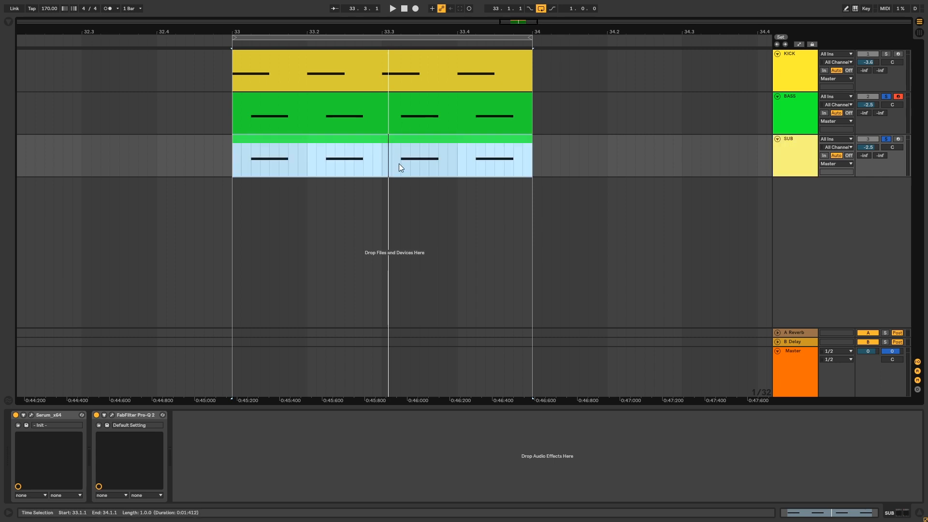
{"action": "left_click", "coordinate": [404, 128]}
{"action": "left_click", "coordinate": [784, 126]}
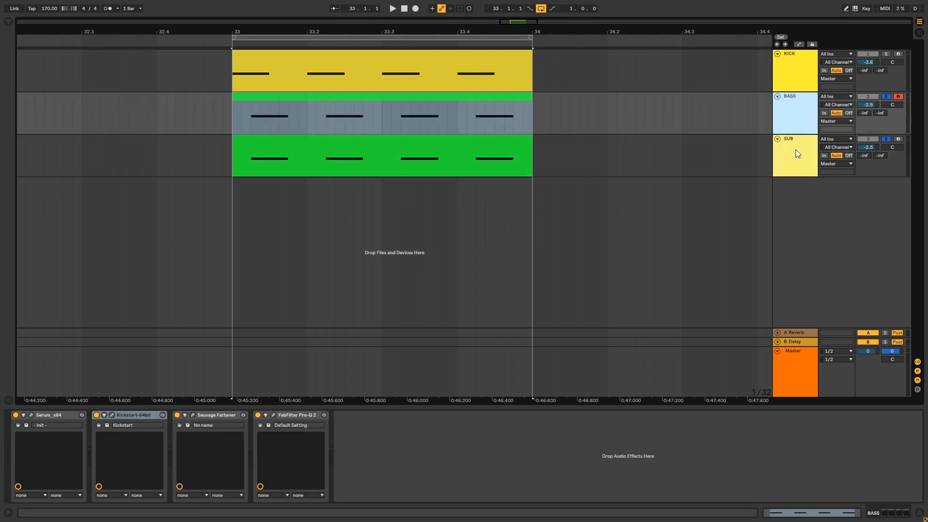
{"action": "left_click", "coordinate": [795, 150]}
Cut Kickstart out of the BASS track's device chain.
{"action": "left_click", "coordinate": [796, 106]}
{"action": "right_click", "coordinate": [134, 408]}
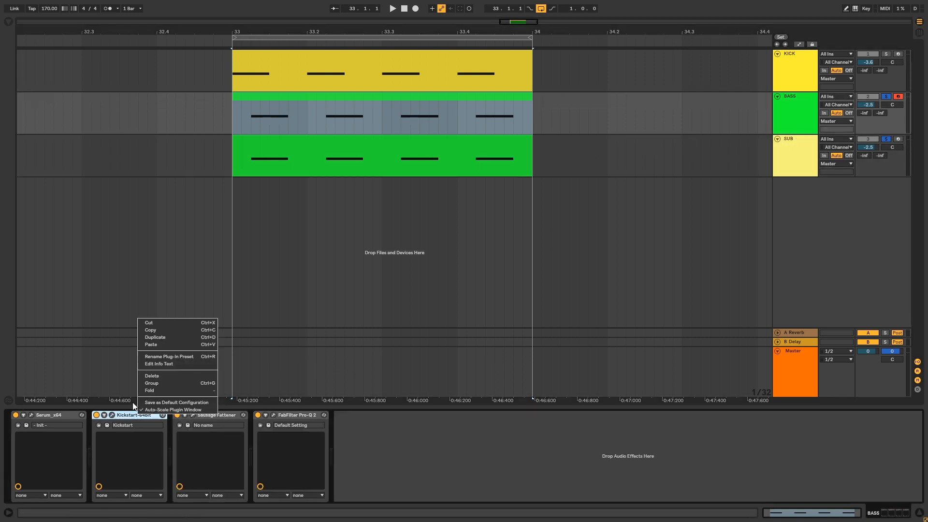
{"action": "left_click", "coordinate": [149, 322]}
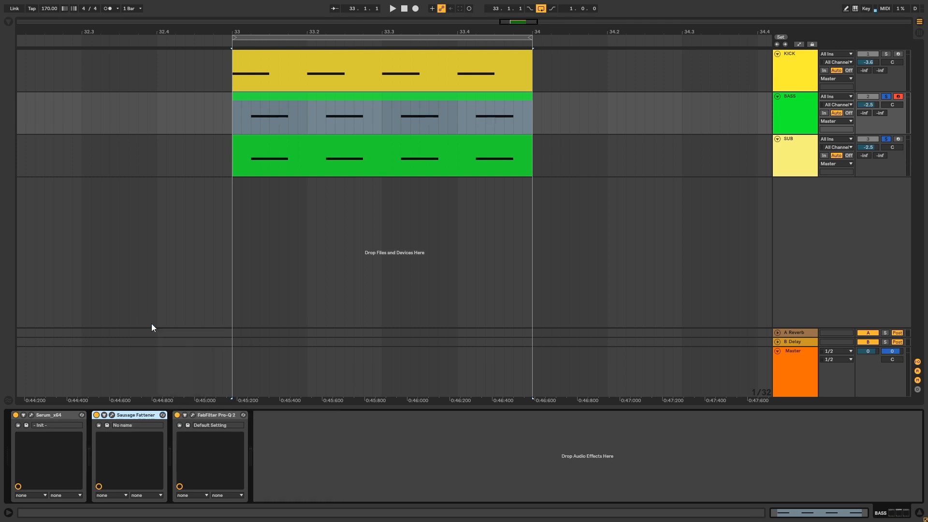
Group the BASS and SUB tracks and paste Kickstart into the group's device chain.
{"action": "left_click", "coordinate": [801, 100]}
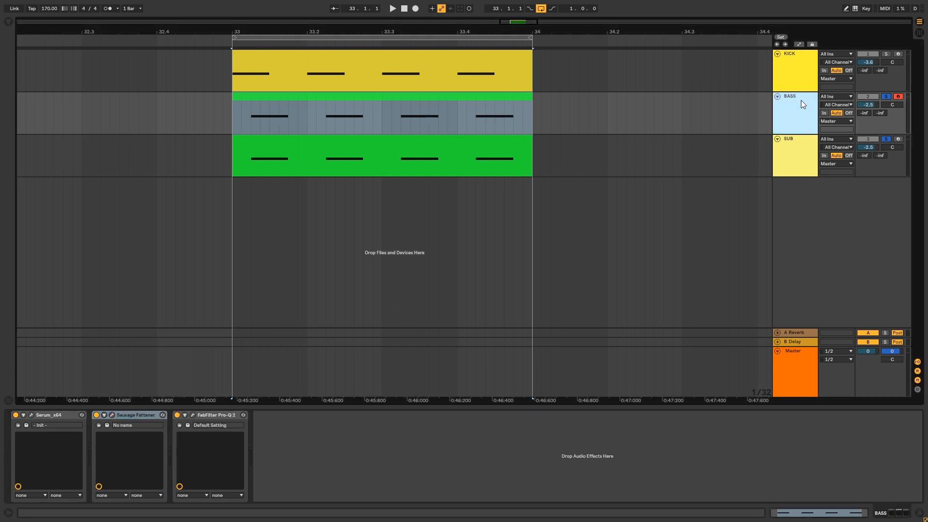
{"action": "left_click", "coordinate": [794, 140], "text": "shift"}
{"action": "right_click", "coordinate": [796, 110]}
{"action": "left_click", "coordinate": [815, 181]}
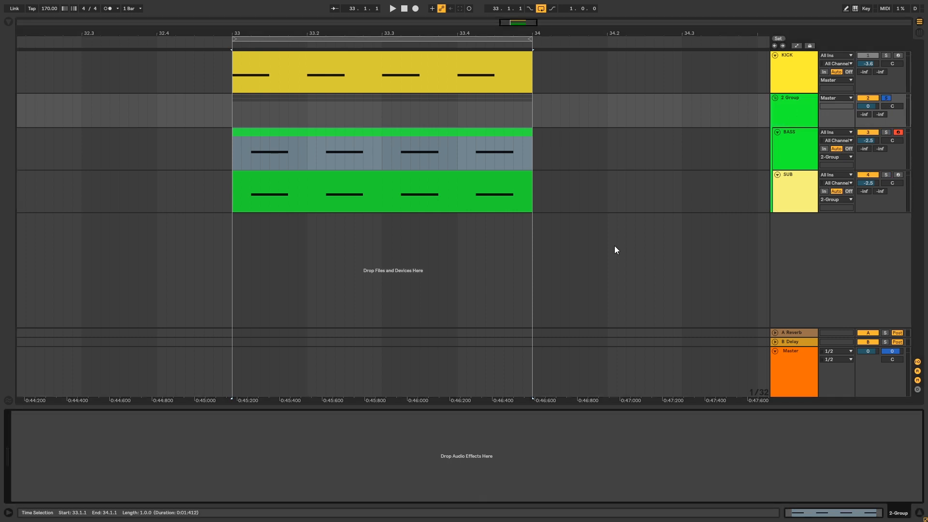
{"action": "left_click", "coordinate": [332, 436]}
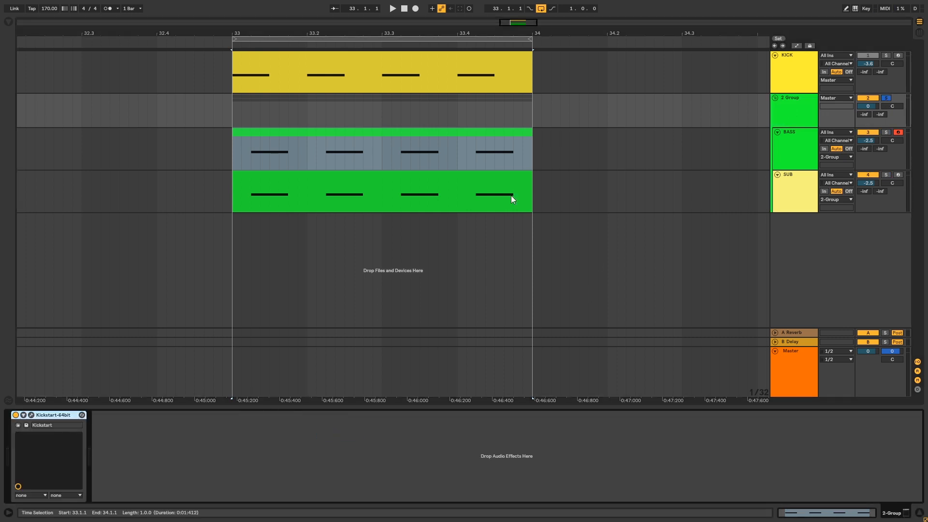
Play the loop and unsolo the group so the KICK sounds with the bass layers.
{"action": "left_click", "coordinate": [456, 132]}
{"action": "key", "text": "space"}
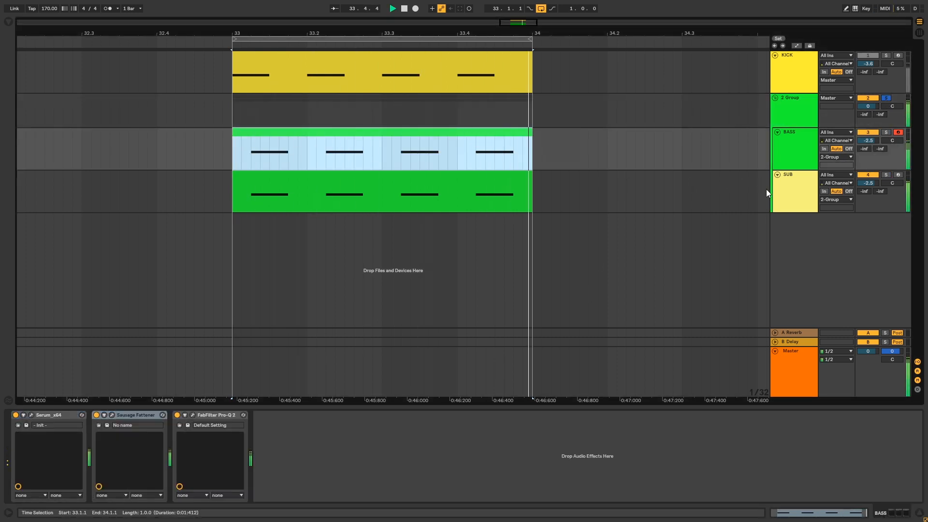
{"action": "left_click", "coordinate": [886, 97]}
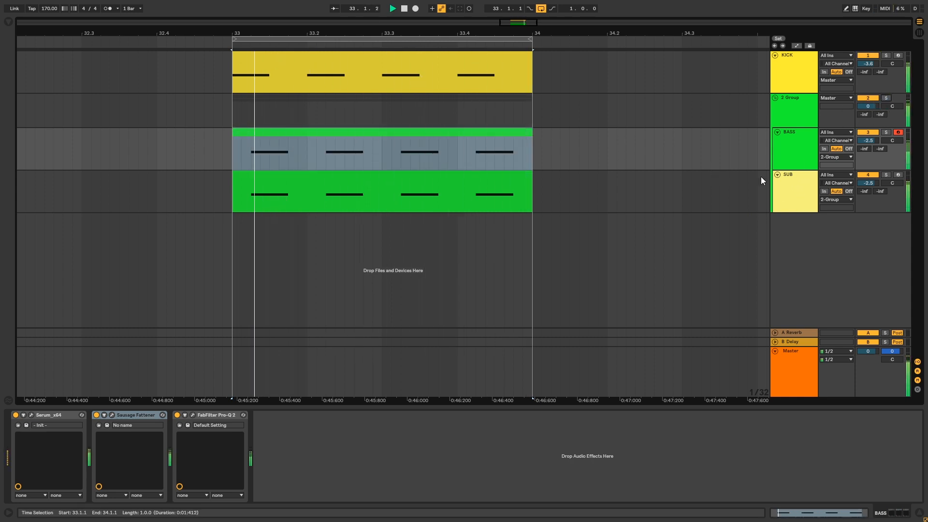
Compare the playing loop with SUB muted and unmuted, and set the SUB track's volume to -3.6 dB.
{"action": "left_click", "coordinate": [867, 175]}
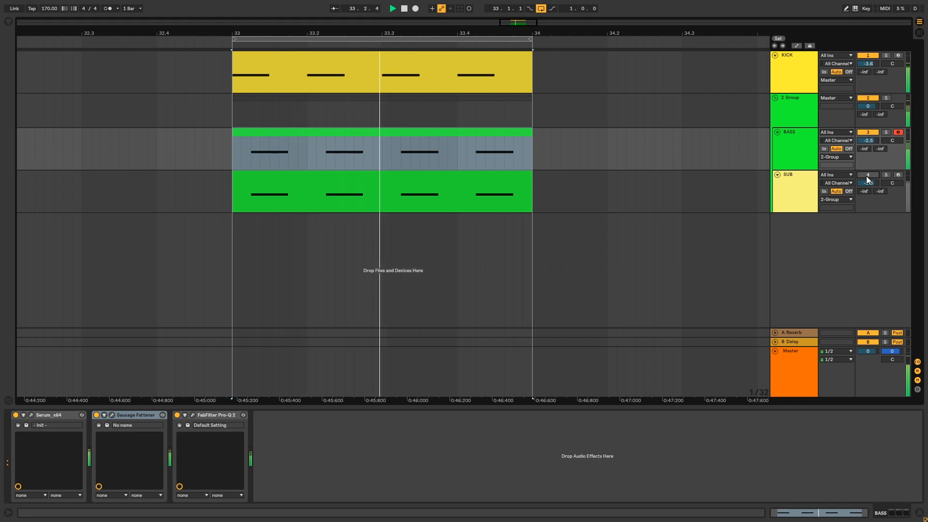
{"action": "left_click", "coordinate": [867, 176]}
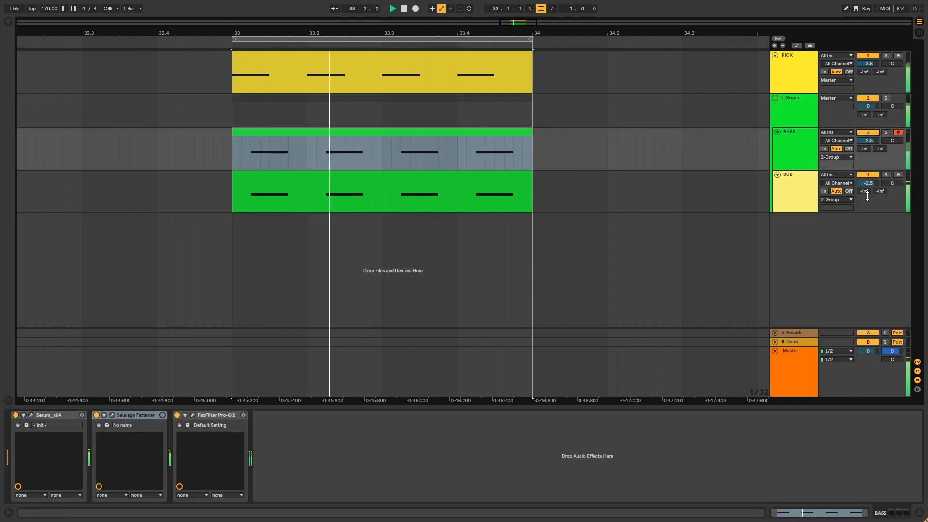
{"action": "left_click_drag", "start_coordinate": [868, 183], "coordinate": [868, 190]}
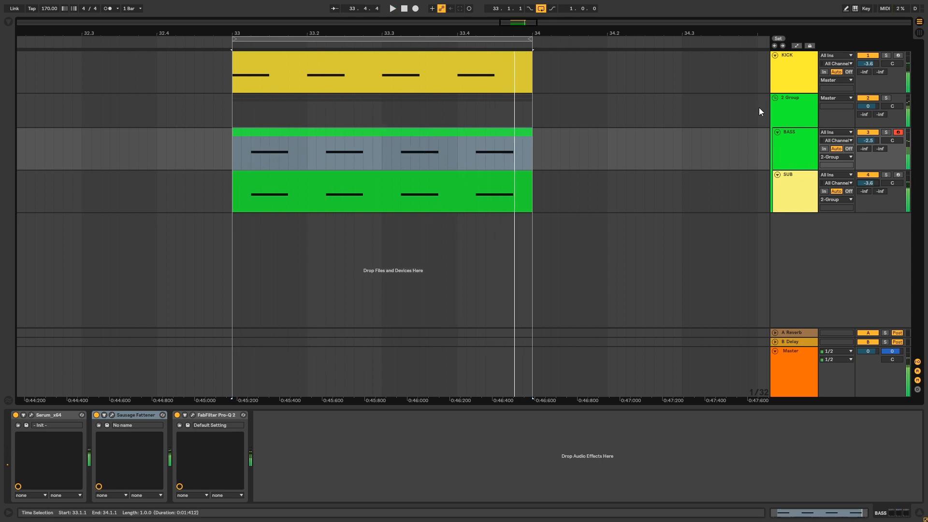
Solo the bass group and add MV2 Stereo from the Compression collection after its Kickstart.
{"action": "left_click", "coordinate": [345, 127]}
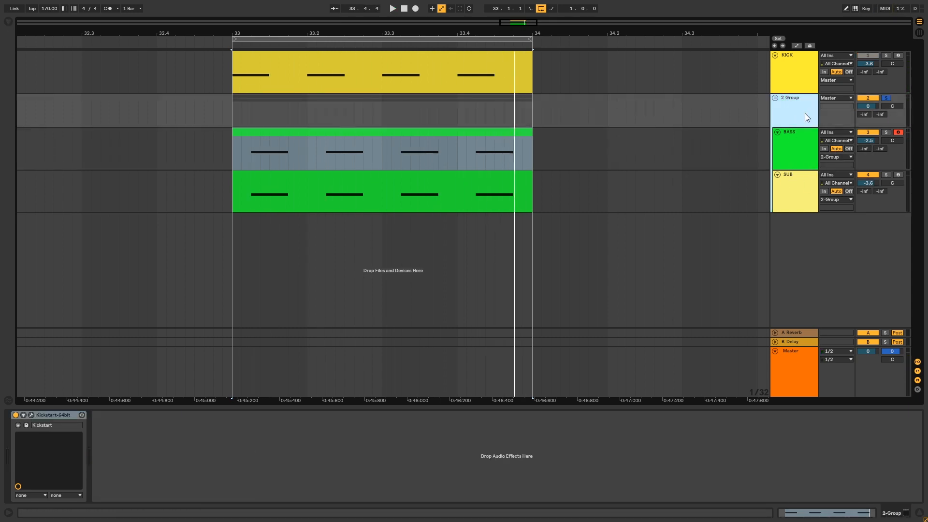
{"action": "left_click", "coordinate": [8, 22]}
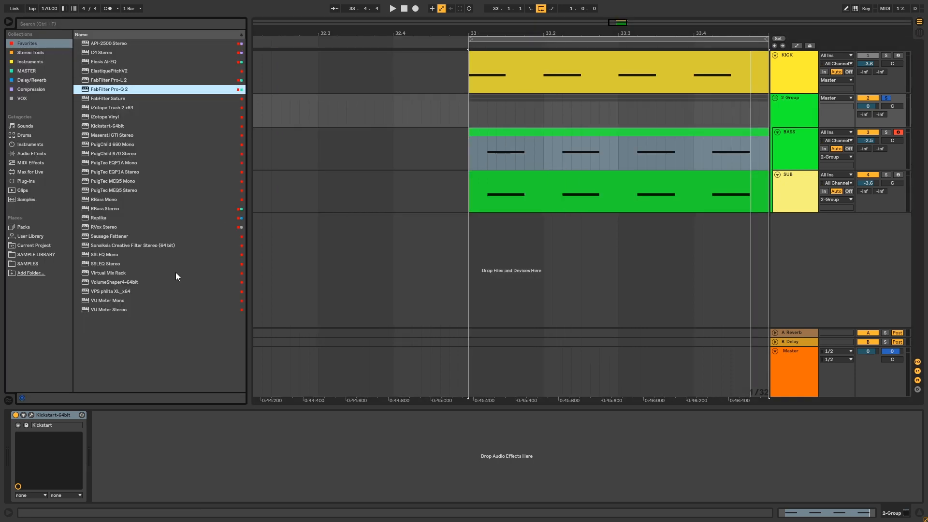
{"action": "left_click", "coordinate": [31, 89]}
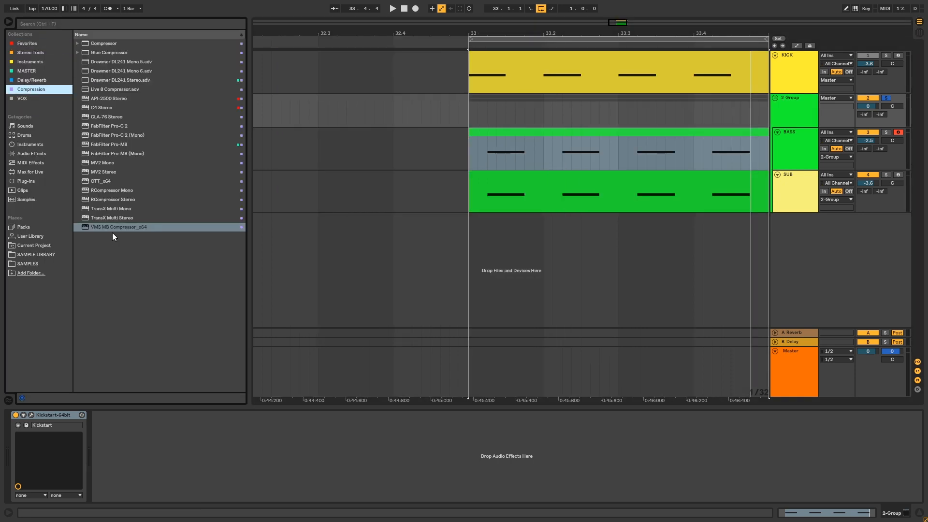
{"action": "double_click", "coordinate": [100, 172]}
Play the loop, raise MV2's Low Level to about 9.5 and close the plug-in.
{"action": "key", "text": "space"}
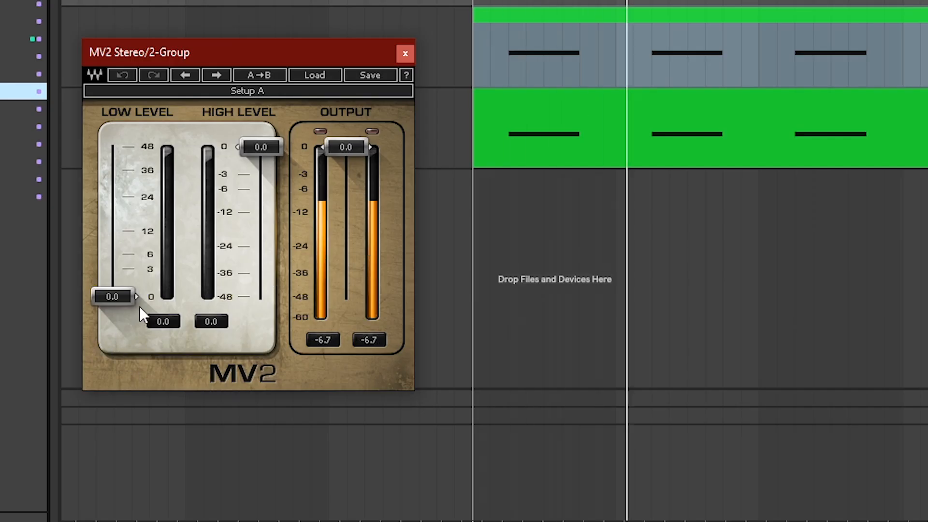
{"action": "left_click_drag", "start_coordinate": [116, 296], "coordinate": [116, 239]}
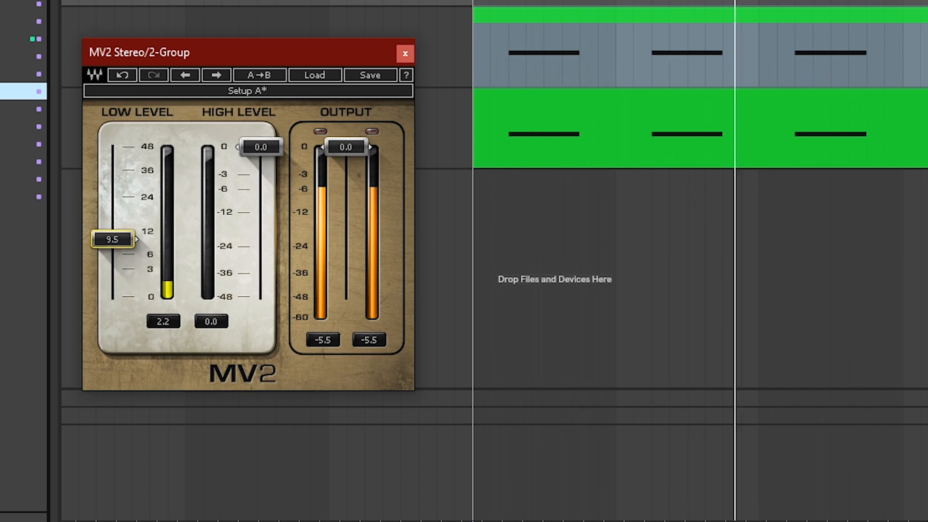
{"action": "left_click", "coordinate": [405, 53]}
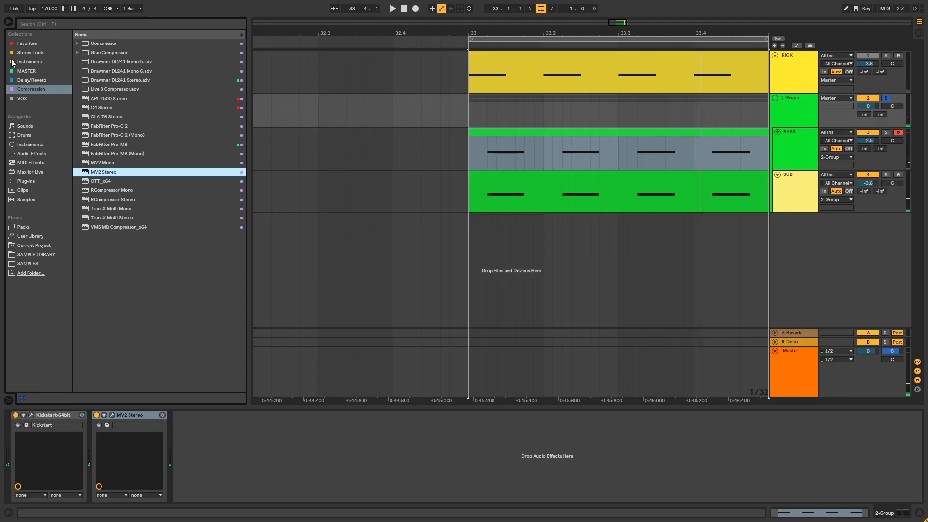
Add FabFilter Pro-Q 2 to the group and create a 96 dB/oct low cut at about 22 Hz.
{"action": "left_click", "coordinate": [27, 44]}
{"action": "double_click", "coordinate": [109, 89]}
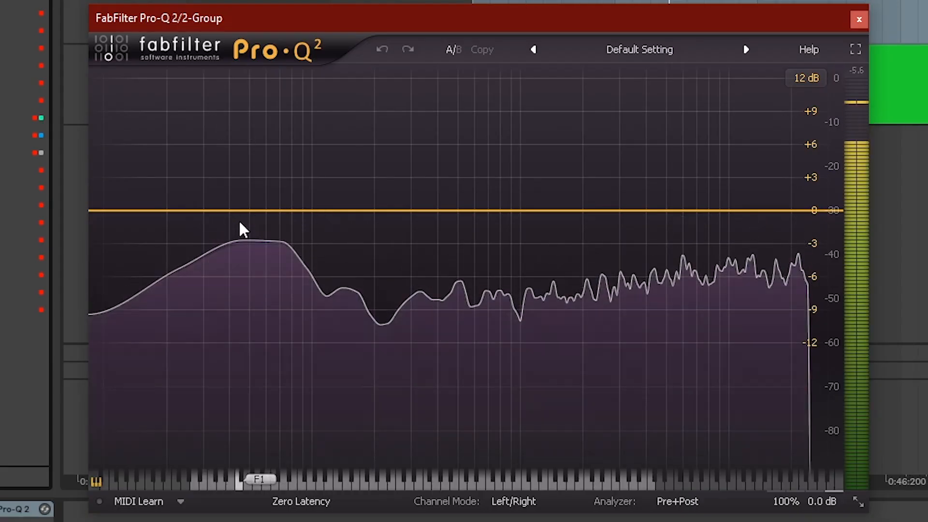
{"action": "left_click", "coordinate": [110, 210]}
{"action": "left_click", "coordinate": [137, 440]}
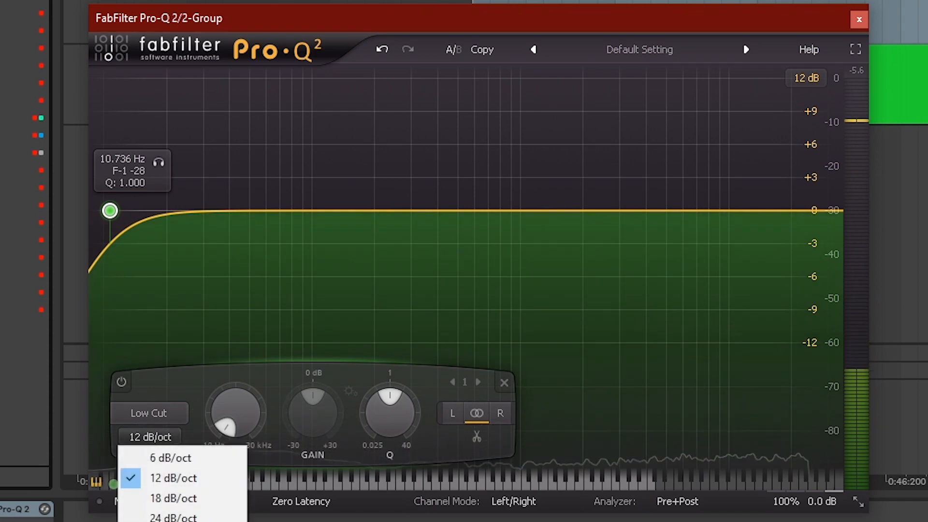
{"action": "left_click", "coordinate": [145, 520]}
{"action": "left_click_drag", "start_coordinate": [159, 164], "coordinate": [230, 180]}
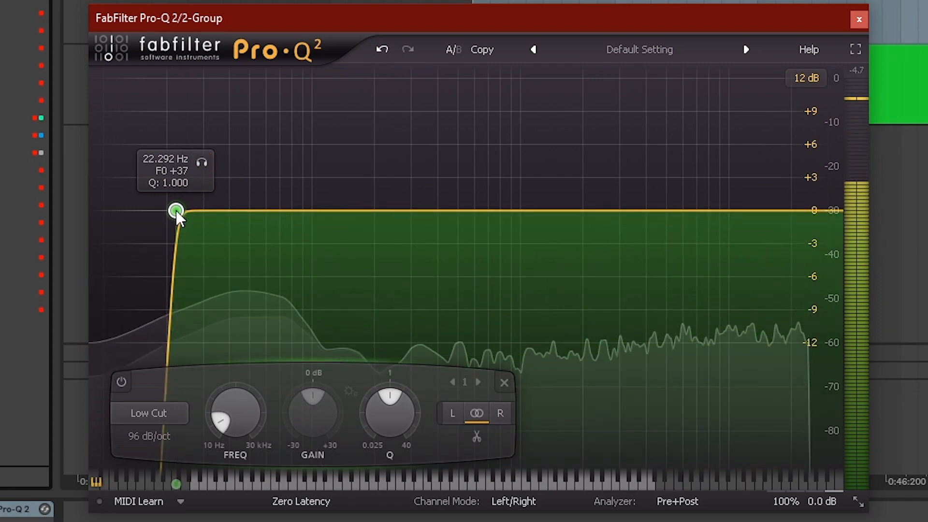
{"action": "mouse_move", "coordinate": [177, 215]}
{"action": "left_mouse_down"}
{"action": "mouse_move", "coordinate": [190, 217]}
{"action": "mouse_move", "coordinate": [174, 217]}
{"action": "mouse_move", "coordinate": [178, 223]}
{"action": "left_mouse_up"}
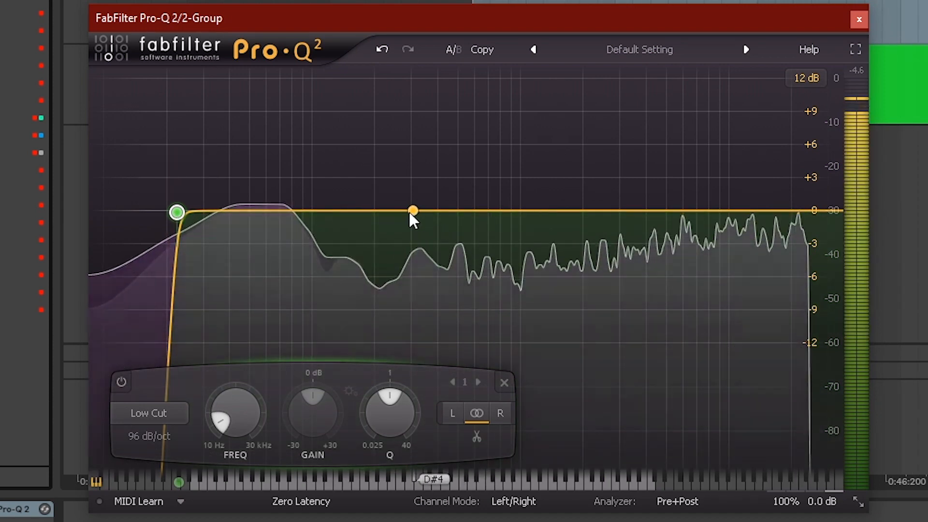
Add a bell cut of about -2.6 dB near 468 Hz and a bell boost of about 1.7 dB near 1600 Hz.
{"action": "left_click_drag", "start_coordinate": [412, 210], "coordinate": [450, 231]}
{"action": "left_click_drag", "start_coordinate": [586, 211], "coordinate": [566, 198]}
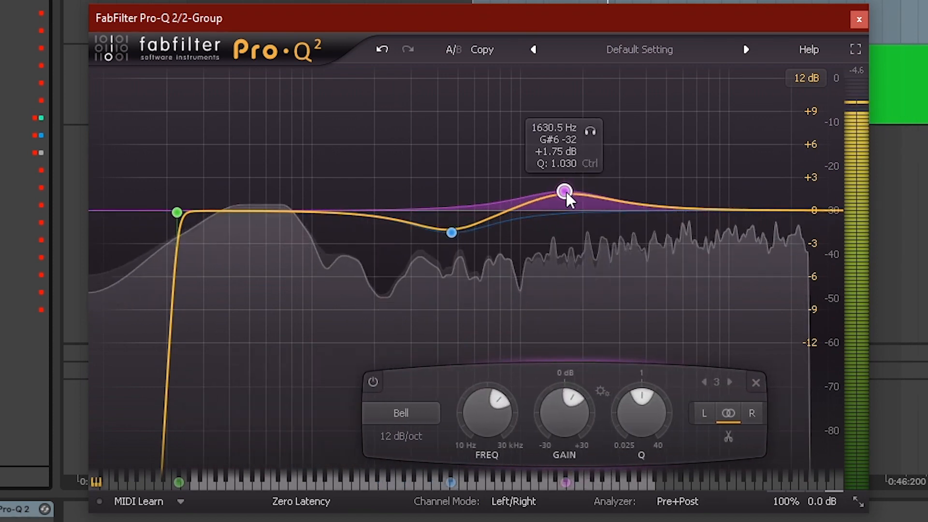
{"action": "left_click_drag", "start_coordinate": [452, 233], "coordinate": [453, 239]}
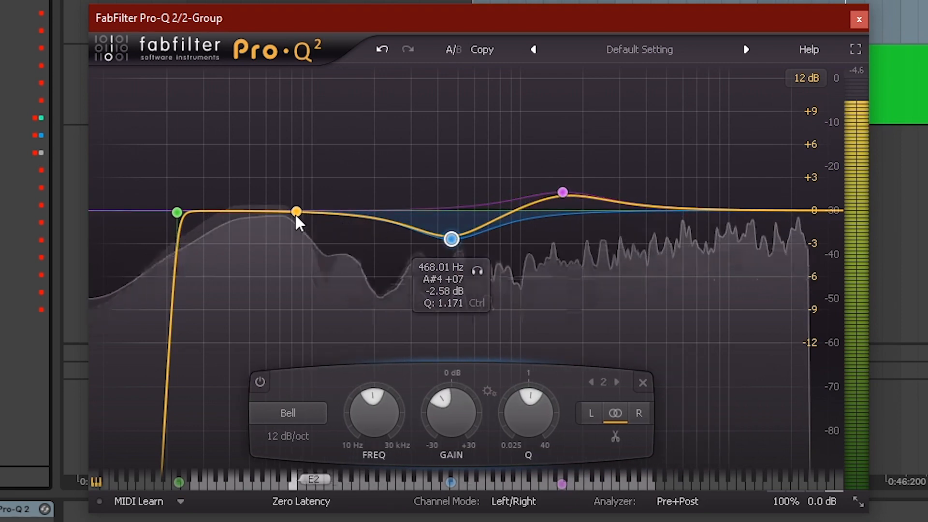
Add a bell boost of about 1.6 dB near 91 Hz, move the bell cut lower in frequency and close Pro-Q 2.
{"action": "left_click_drag", "start_coordinate": [297, 214], "coordinate": [306, 195]}
{"action": "left_click", "coordinate": [299, 138]}
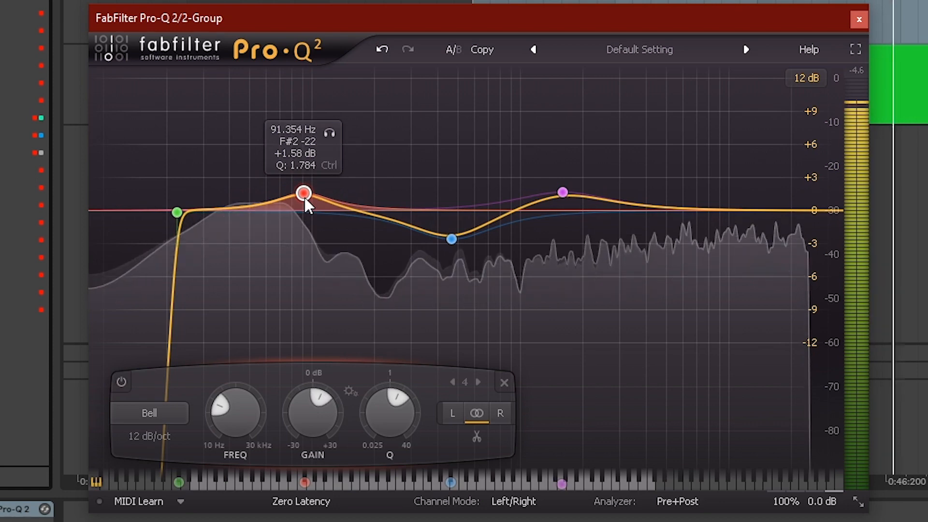
{"action": "left_click_drag", "start_coordinate": [451, 238], "coordinate": [395, 232]}
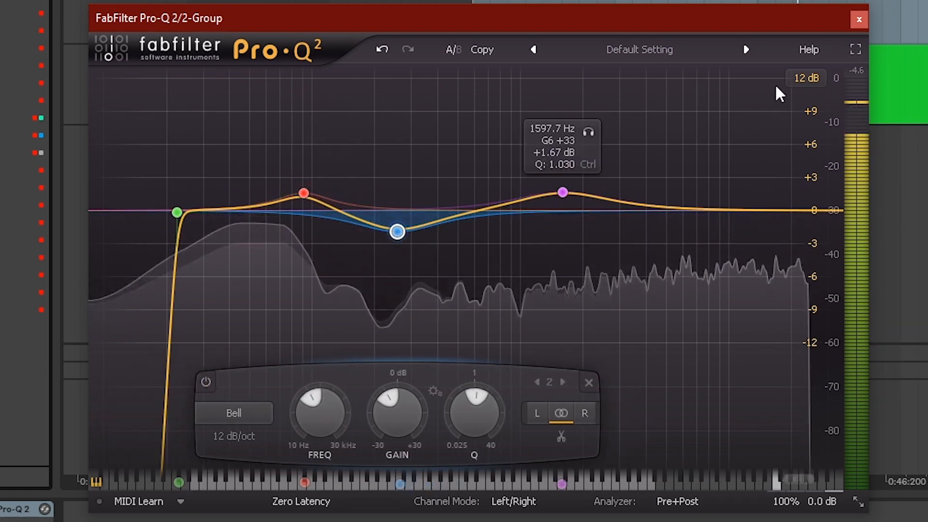
{"action": "left_click", "coordinate": [858, 19]}
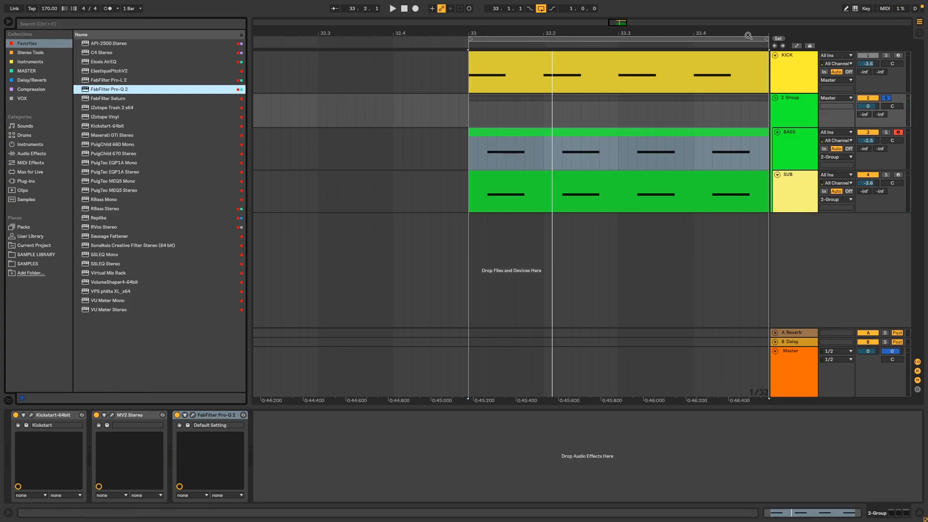
Unsolo the group, play the loop and set the KICK track's volume to -3.1 dB.
{"action": "left_click_drag", "start_coordinate": [748, 35], "coordinate": [627, 39]}
{"action": "left_click", "coordinate": [886, 97]}
{"action": "key", "text": "space"}
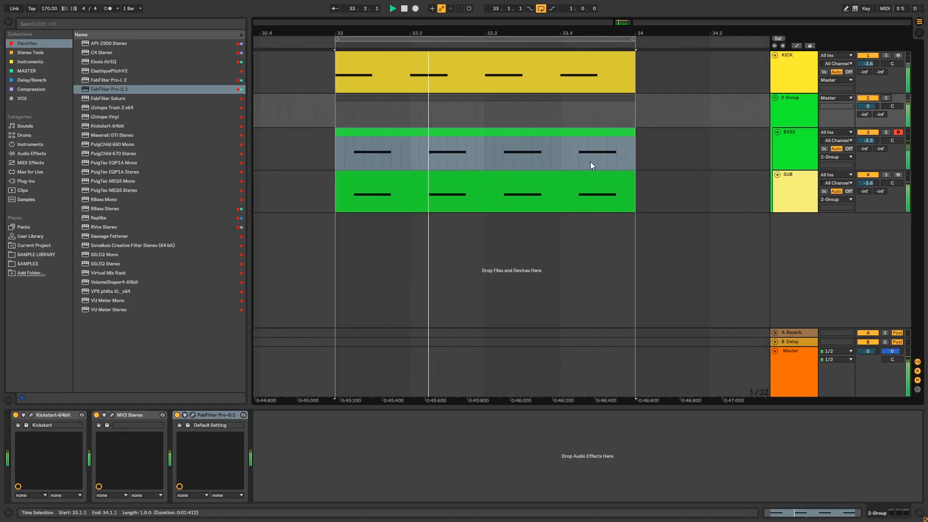
{"action": "left_click_drag", "start_coordinate": [868, 64], "coordinate": [868, 62]}
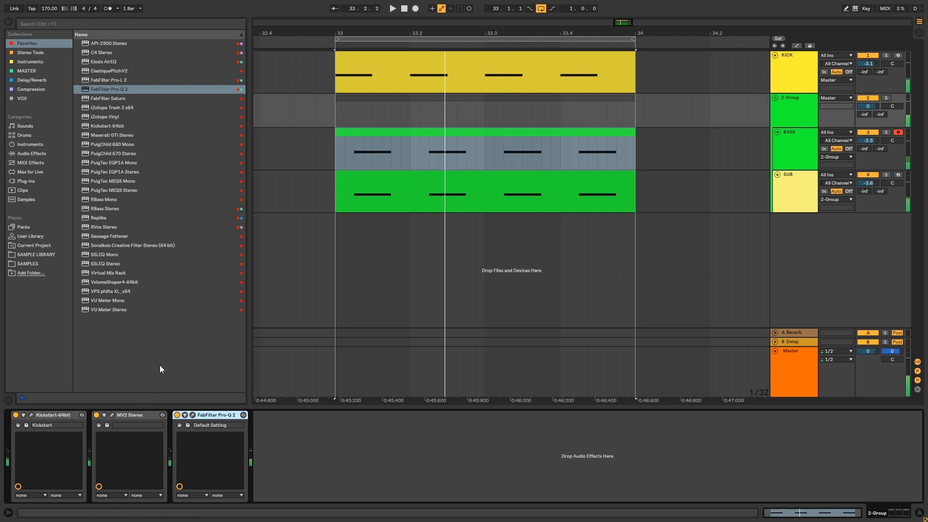
Move Kickstart to the end of the group's device chain, after Pro-Q 2.
{"action": "left_click", "coordinate": [64, 416]}
{"action": "left_click_drag", "start_coordinate": [63, 416], "coordinate": [253, 457]}
{"action": "key", "text": "space"}
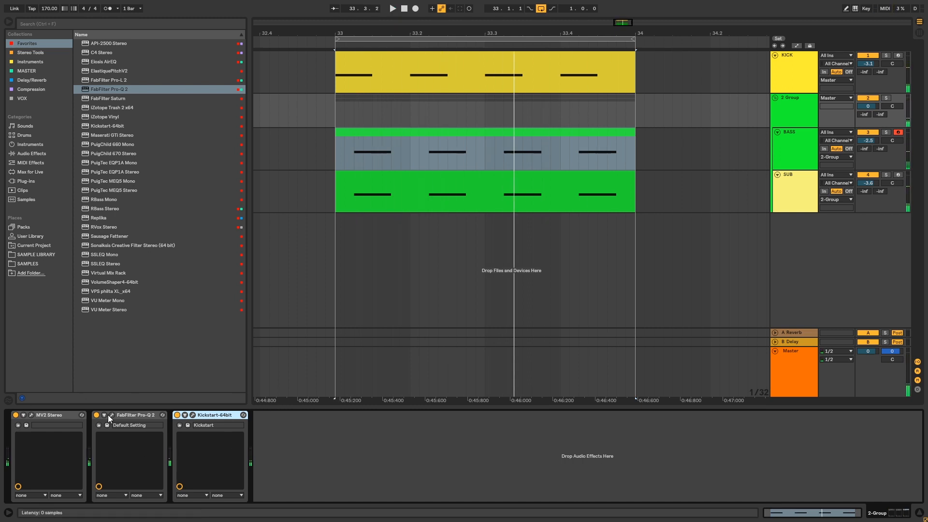
Review the group's MV2 Stereo and Kickstart settings, closing each plug-in window.
{"action": "left_click", "coordinate": [46, 418]}
{"action": "left_click", "coordinate": [30, 414]}
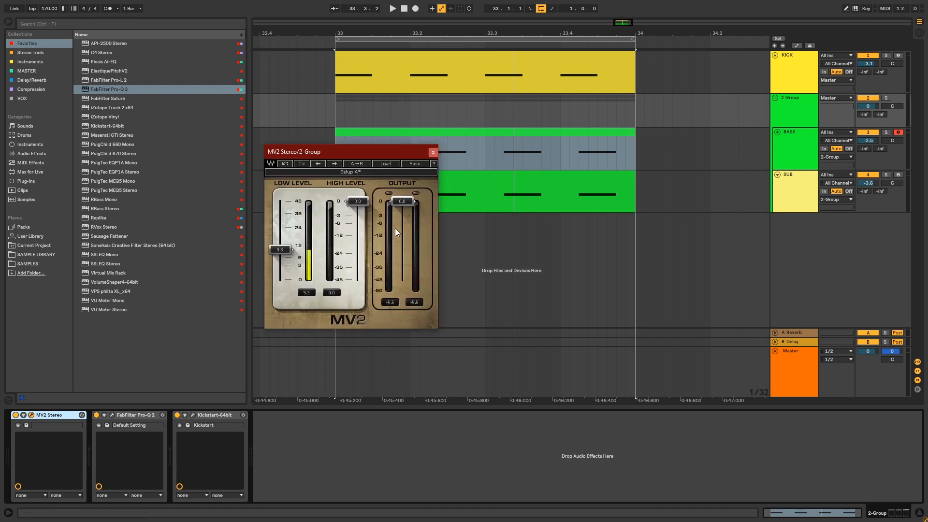
{"action": "left_click", "coordinate": [432, 153]}
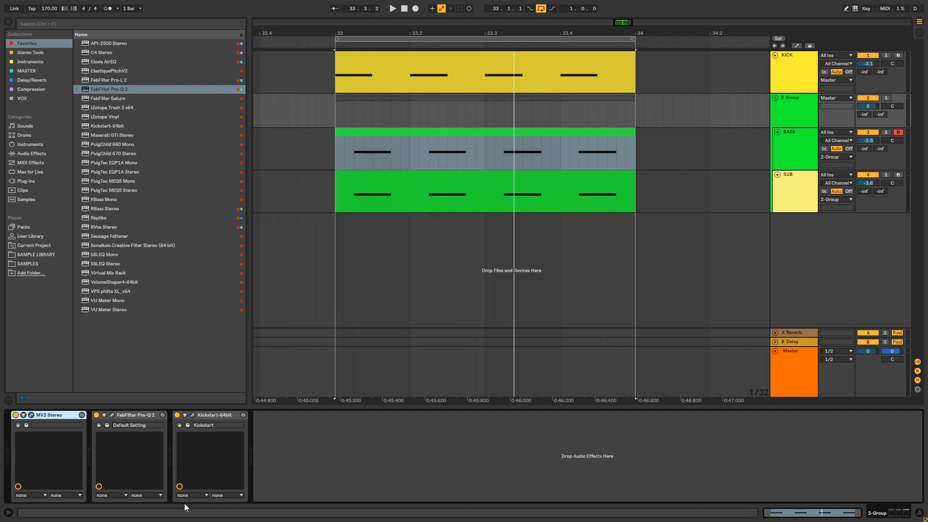
{"action": "left_click", "coordinate": [193, 414]}
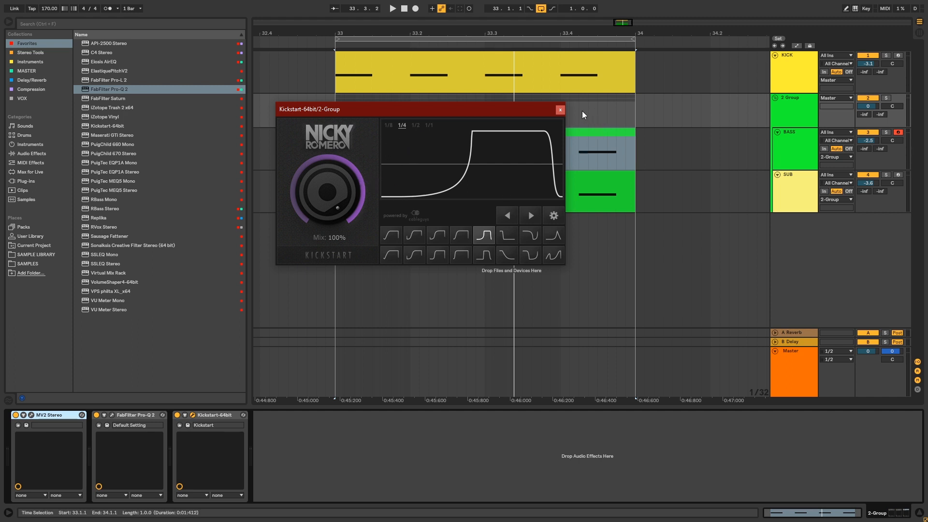
{"action": "left_click", "coordinate": [561, 110]}
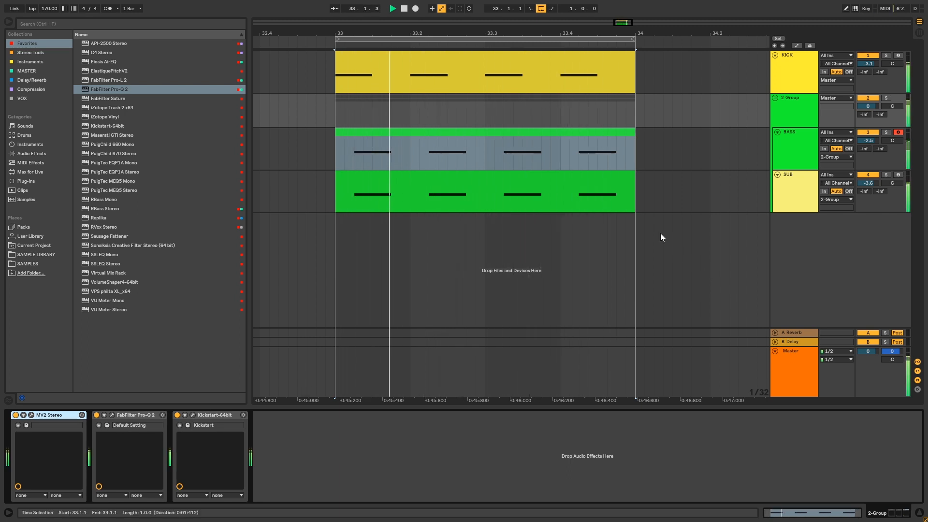
Trim the starts of all four F#1 notes in the SUB clip by a sixteenth, so the first begins at 1.1.3.
{"action": "double_click", "coordinate": [459, 182]}
{"action": "left_click_drag", "start_coordinate": [243, 292], "coordinate": [882, 461]}
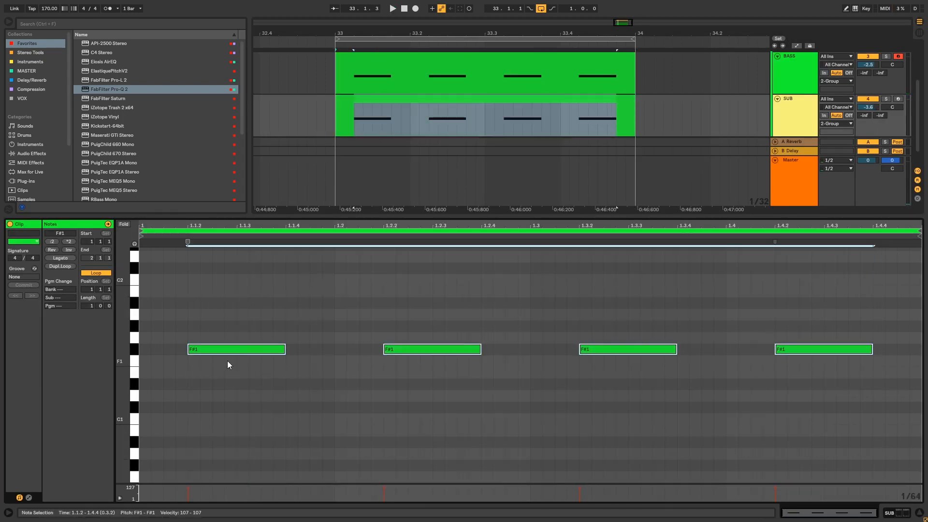
{"action": "left_click", "coordinate": [187, 352]}
{"action": "left_click", "coordinate": [190, 350]}
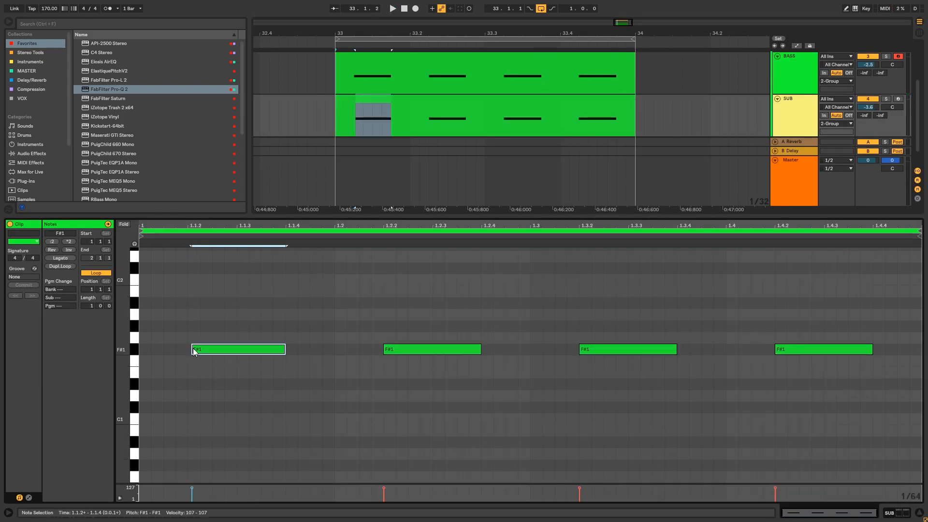
{"action": "key", "text": "ctrl+a"}
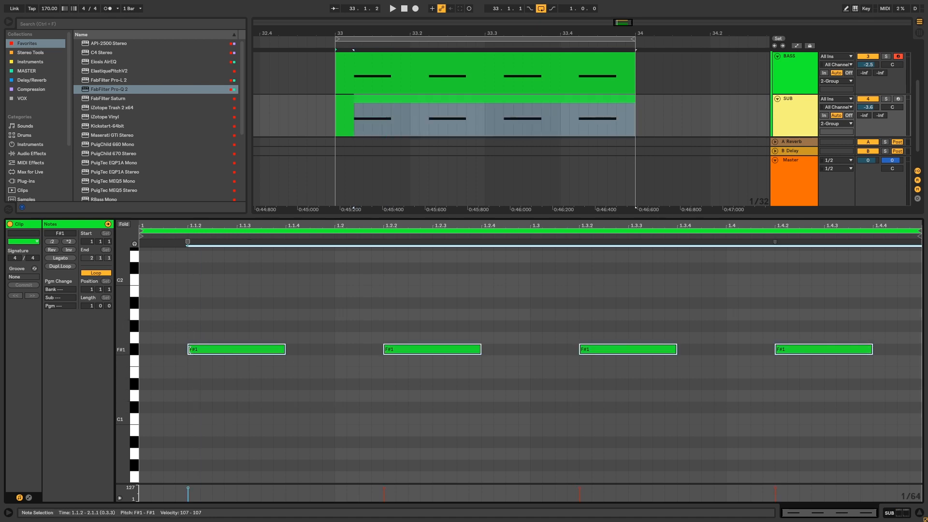
{"action": "left_click_drag", "start_coordinate": [189, 350], "coordinate": [237, 350]}
Copy the edited SUB clip over the BASS track's clip at bar 33 and play the loop with the kick.
{"action": "left_click", "coordinate": [432, 99]}
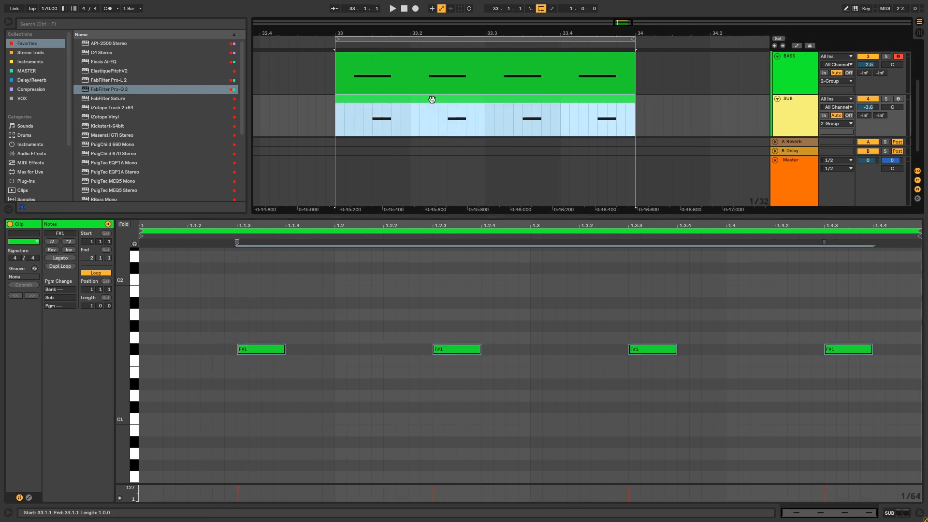
{"action": "left_click_drag", "start_coordinate": [451, 100], "coordinate": [454, 80]}
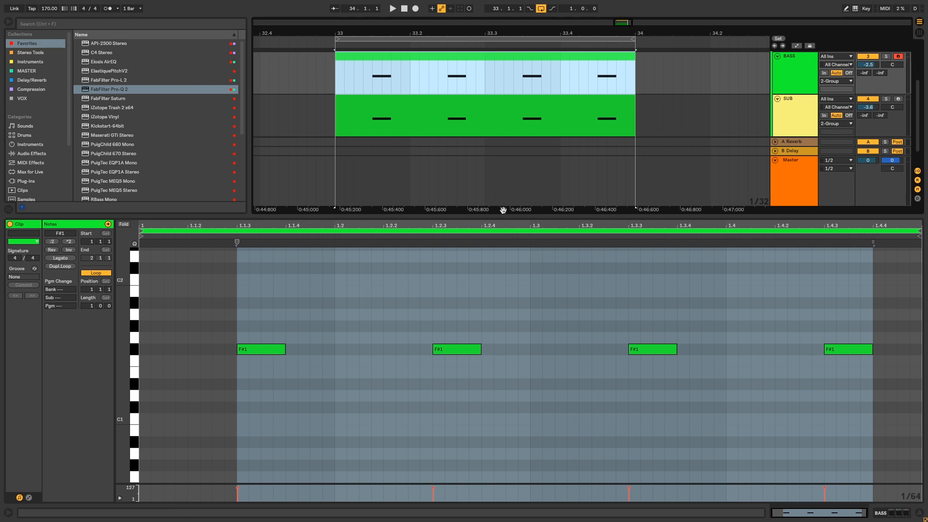
{"action": "key", "text": "ctrl+alt+l"}
{"action": "key", "text": "space"}
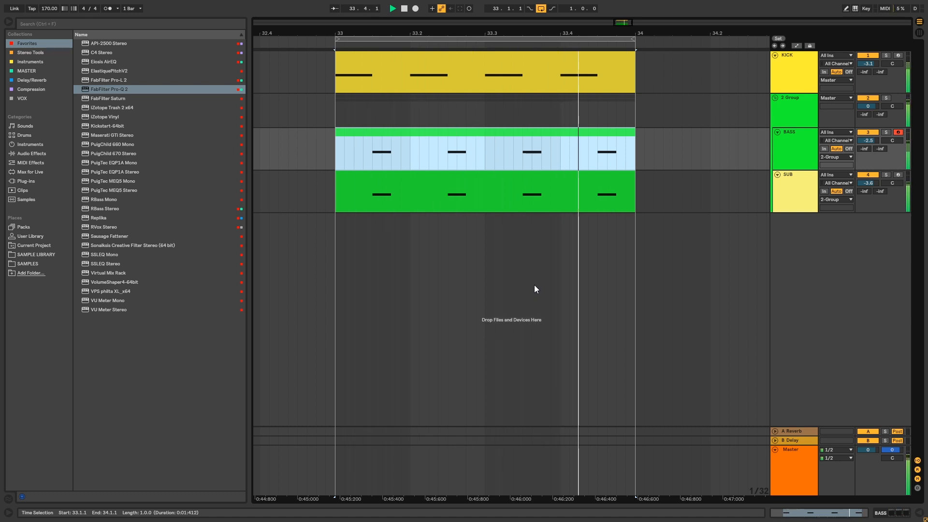
{"action": "key", "text": "ctrl+alt+l"}
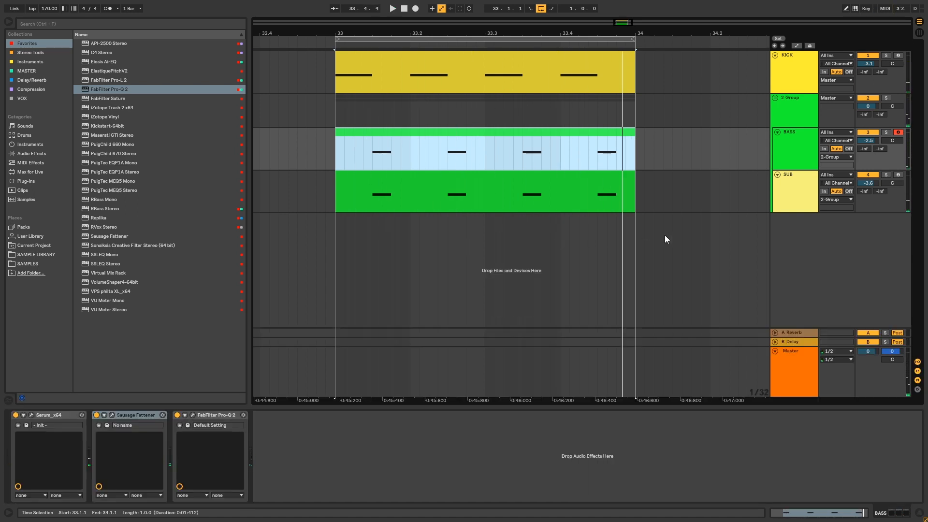